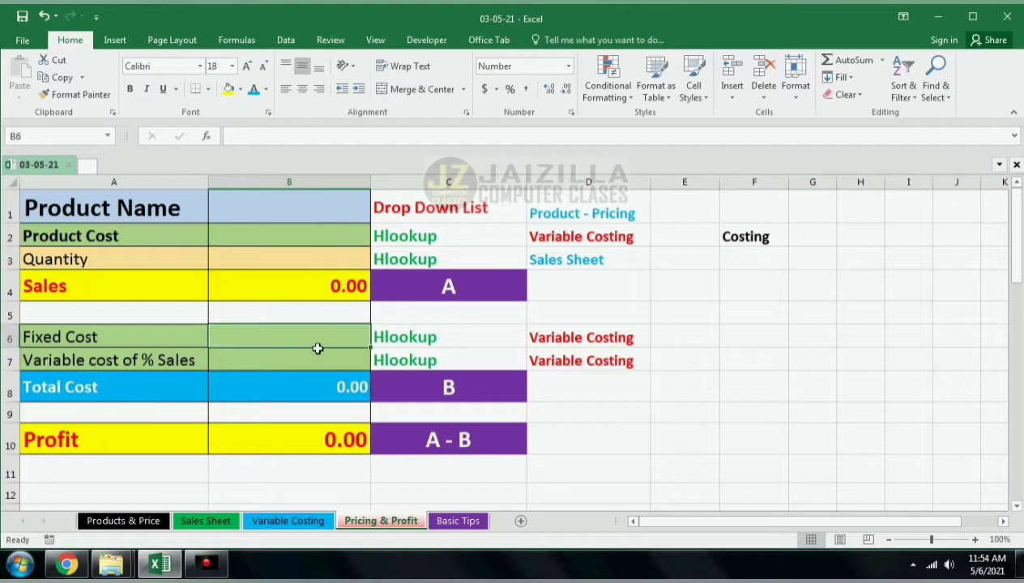
Step: Review the fixed cost figures on the Products & Price and Variable Costing sheets
left_click(543, 336)
left_click(286, 339)
left_click(132, 523)
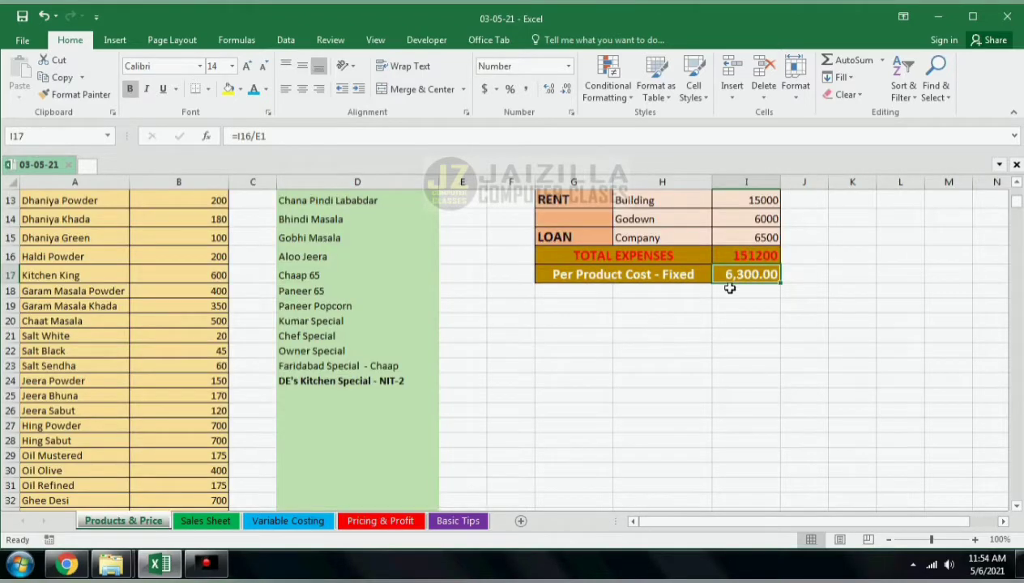
left_click(280, 522)
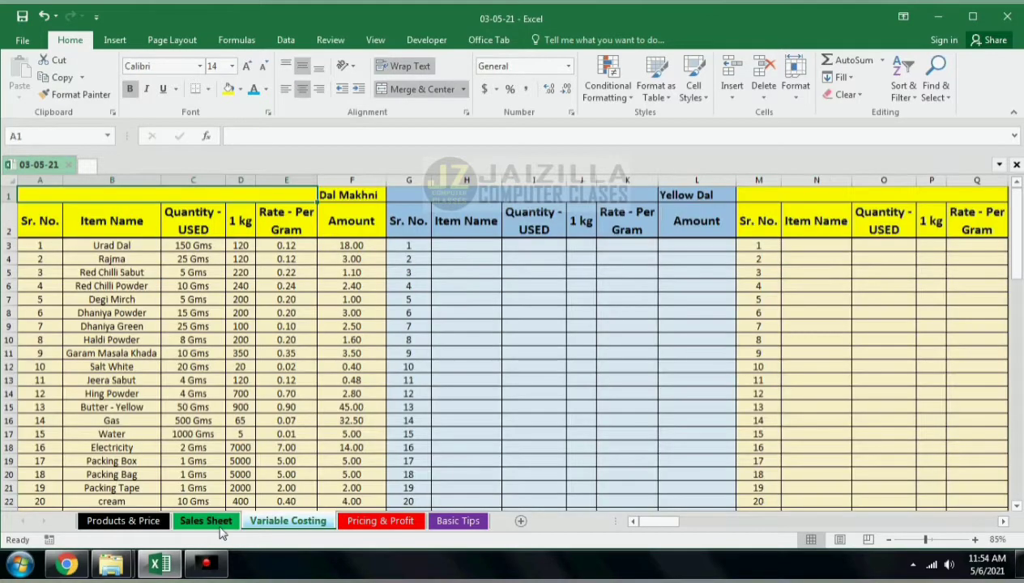
scroll(301, 439, "down", 5)
scroll(302, 440, "down", 9)
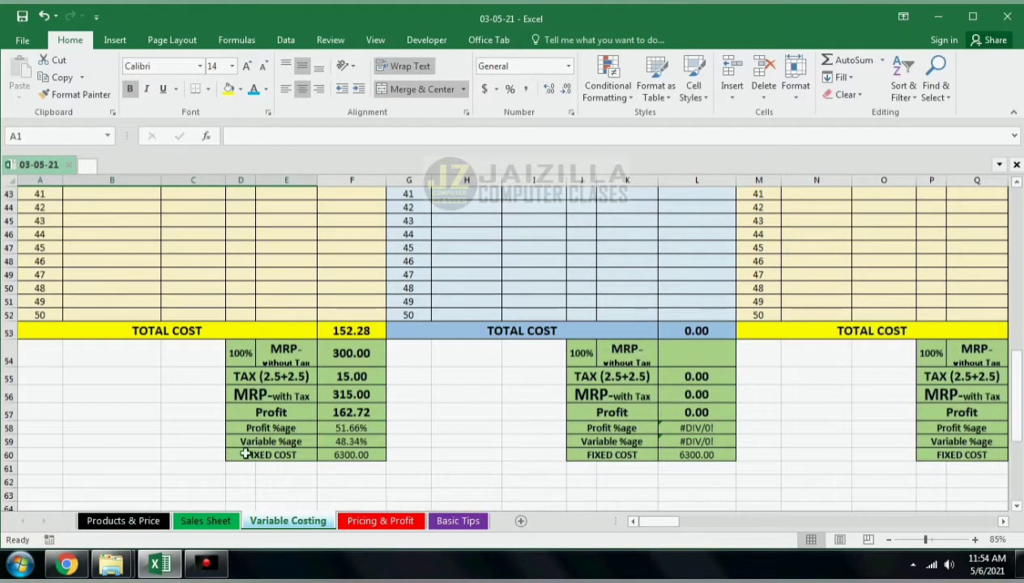
Step: Re-enter the Variable Costing fixed cost cell F60 as a link to cell I17 on Products & Price
left_click(324, 456)
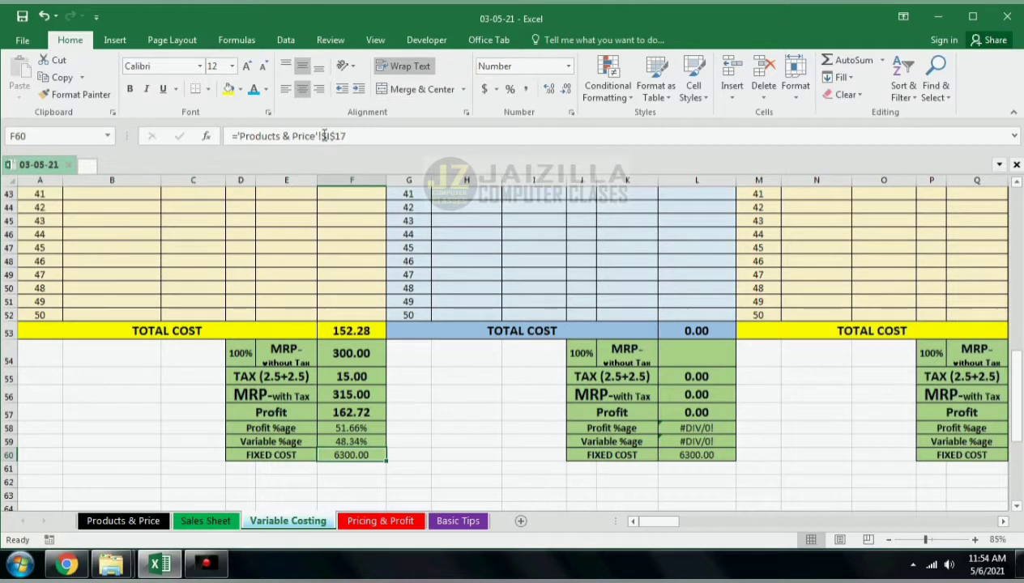
left_click_drag(347, 137, 168, 128)
key("ctrl+x")
key("Return")
left_click(358, 451)
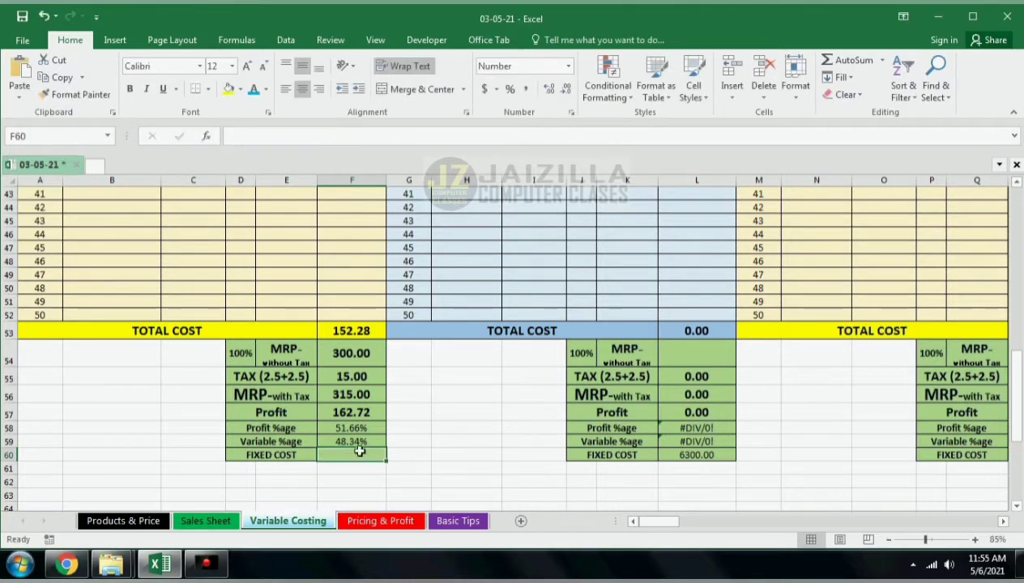
type("=")
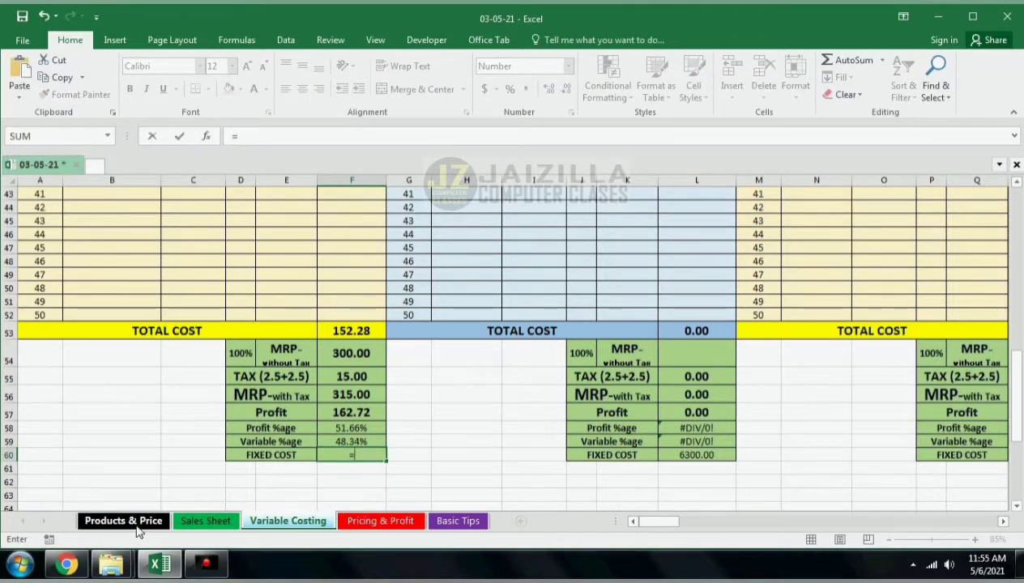
left_click(134, 522)
left_click(741, 275)
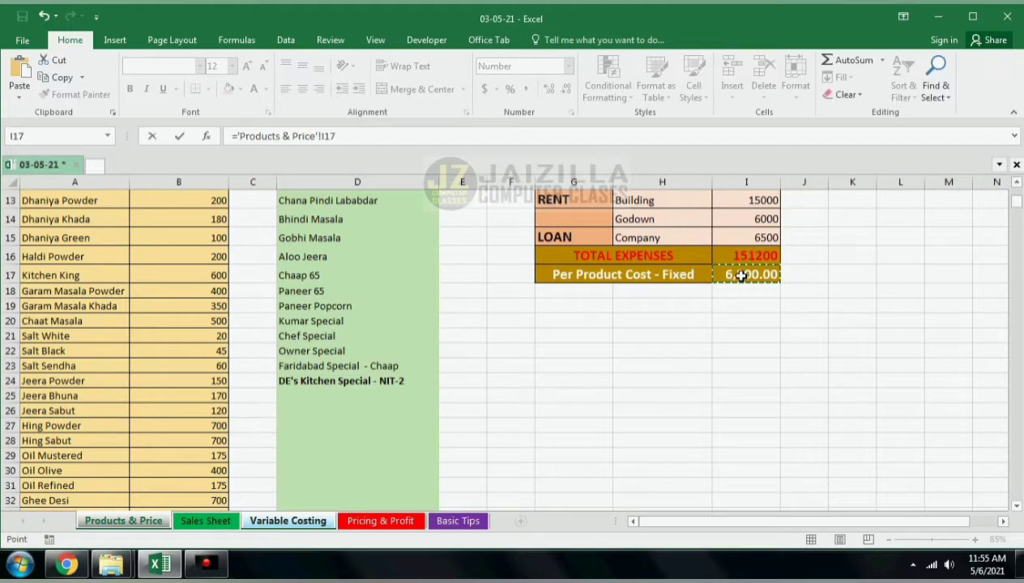
key("Return")
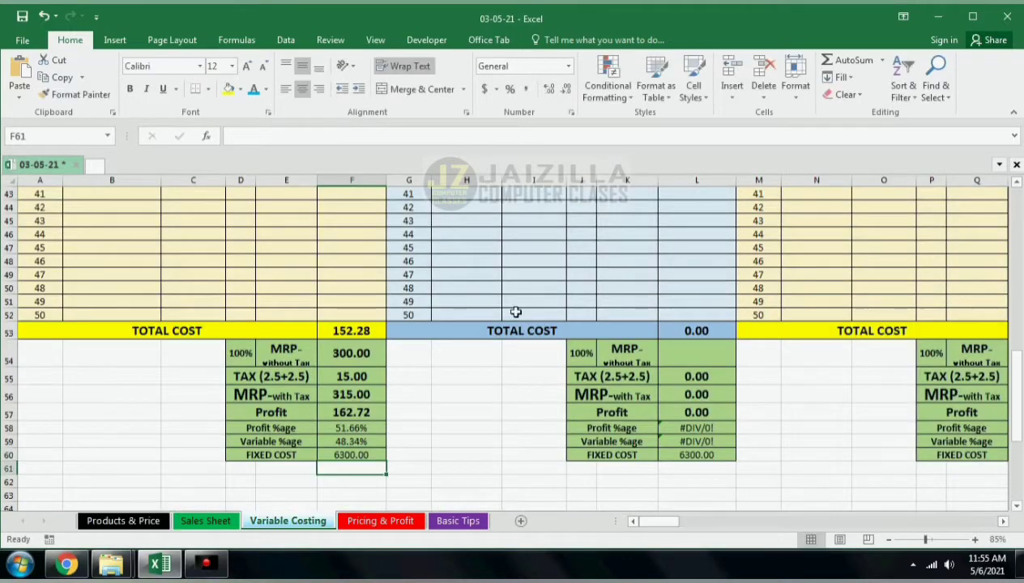
Step: Make the fixed cost formula in F60 refer to 'Products & Price'!$I$17 as an absolute reference
left_click(369, 457)
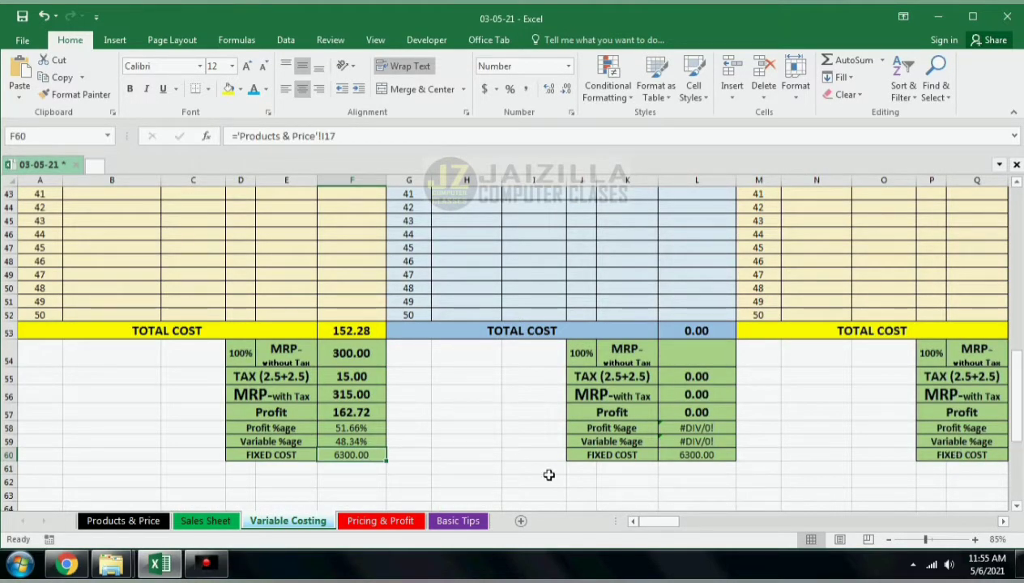
left_click(680, 459)
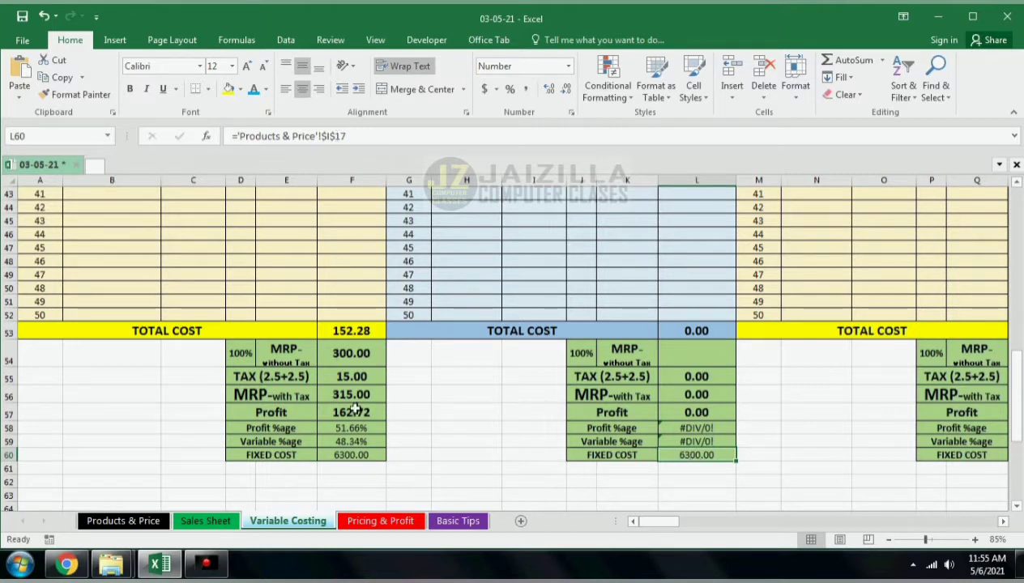
left_click(353, 454)
left_click_drag(361, 138, 325, 136)
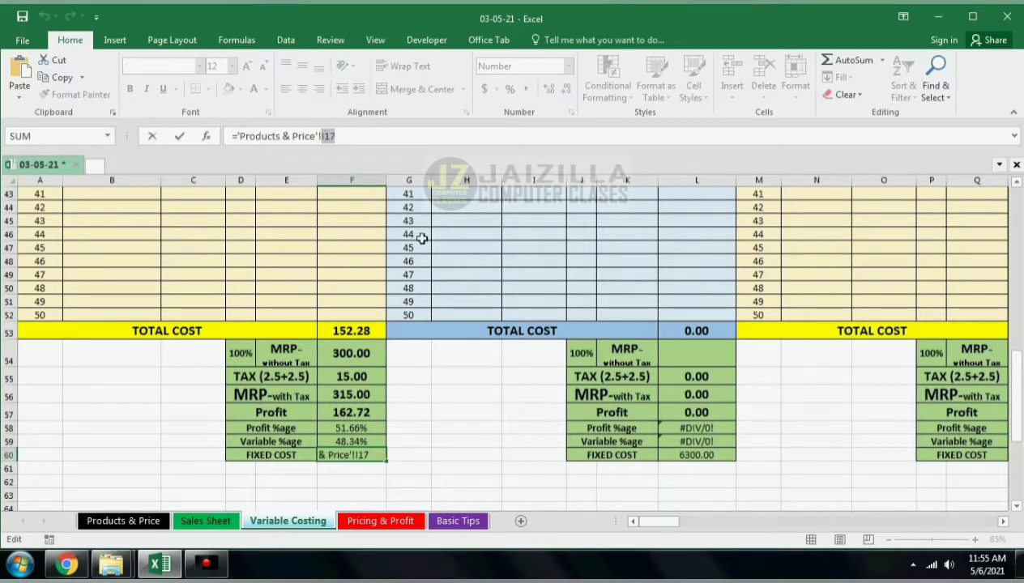
key("F4")
key("Return")
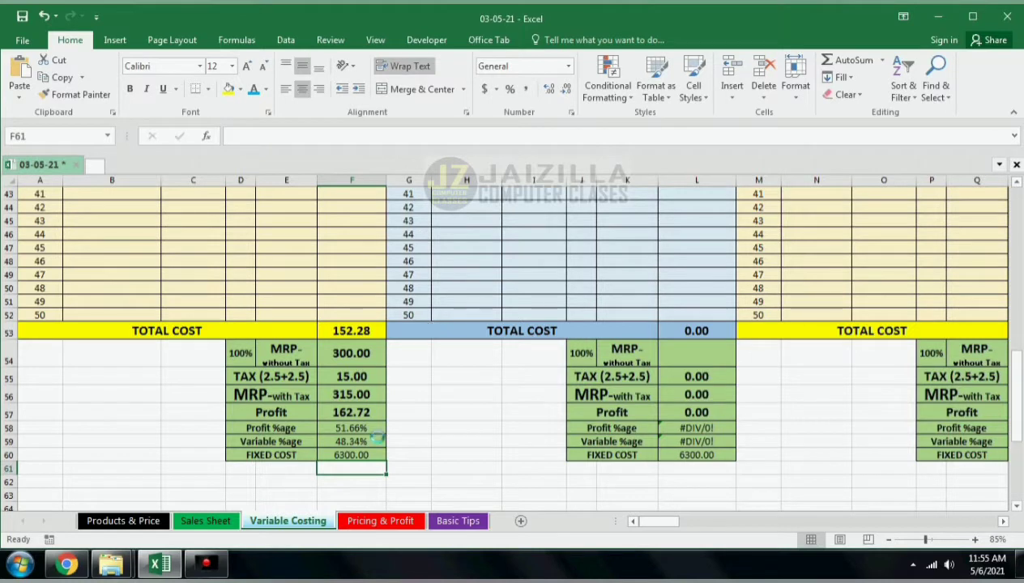
left_click(338, 442)
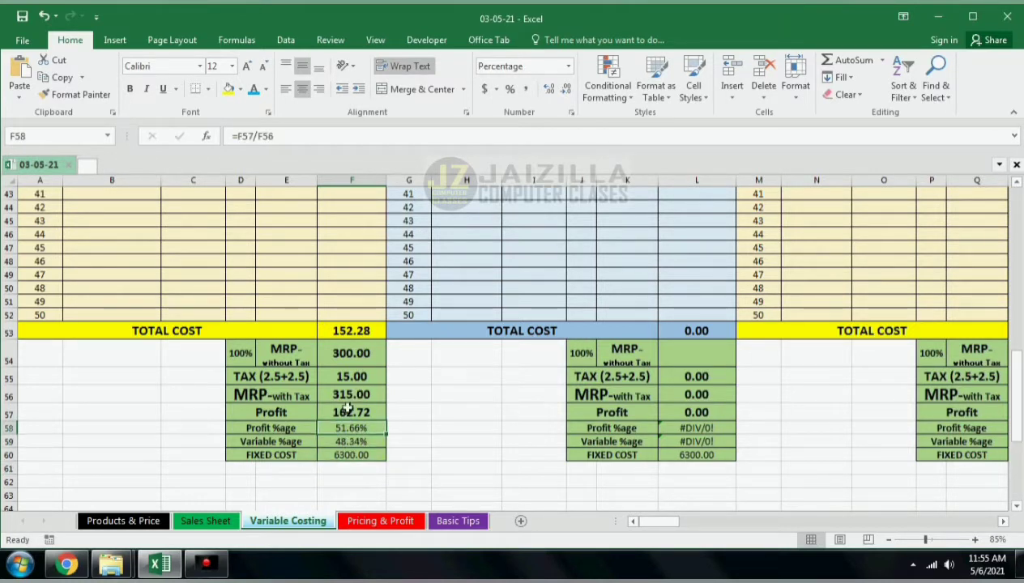
left_click_drag(235, 344, 388, 457)
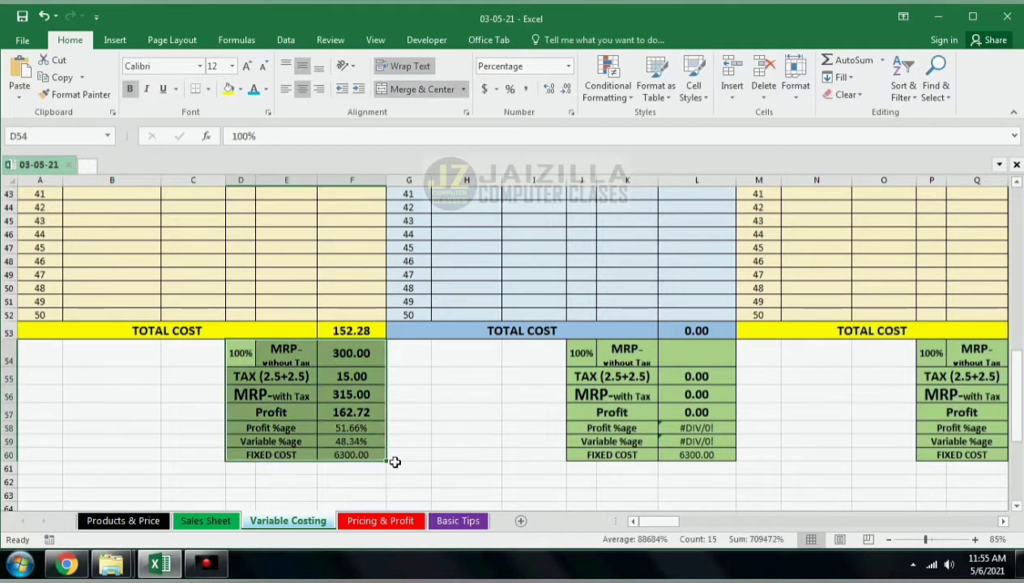
left_click(392, 522)
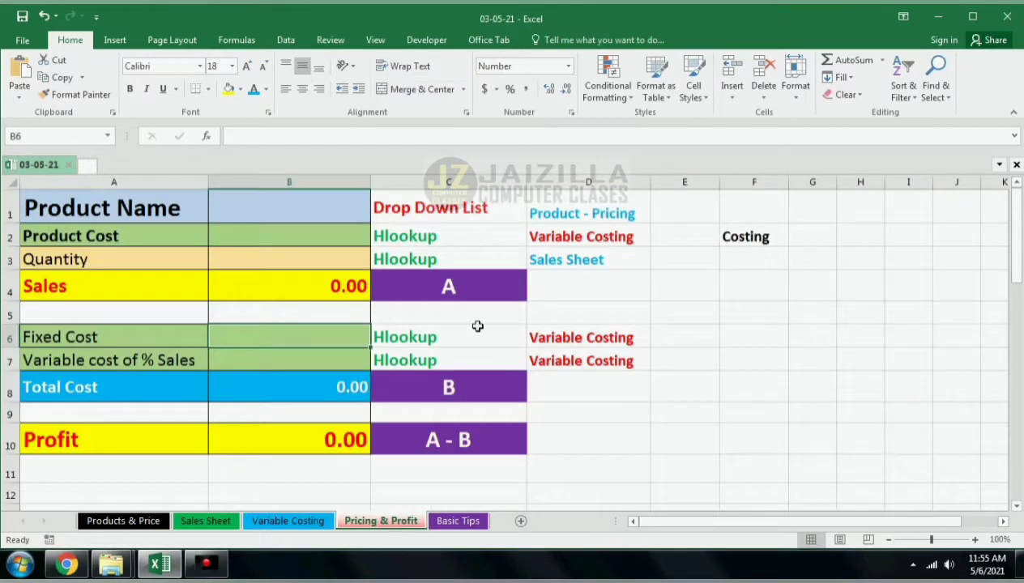
Step: Apply List data validation to the product name cell B1 on the Pricing & Profit sheet
left_click(281, 213)
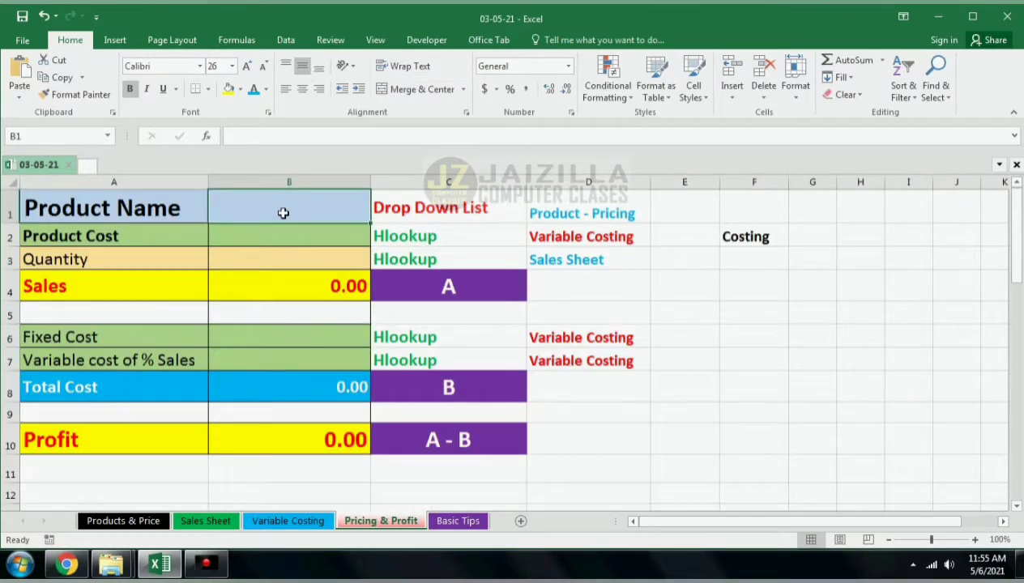
left_click(283, 39)
left_click(663, 93)
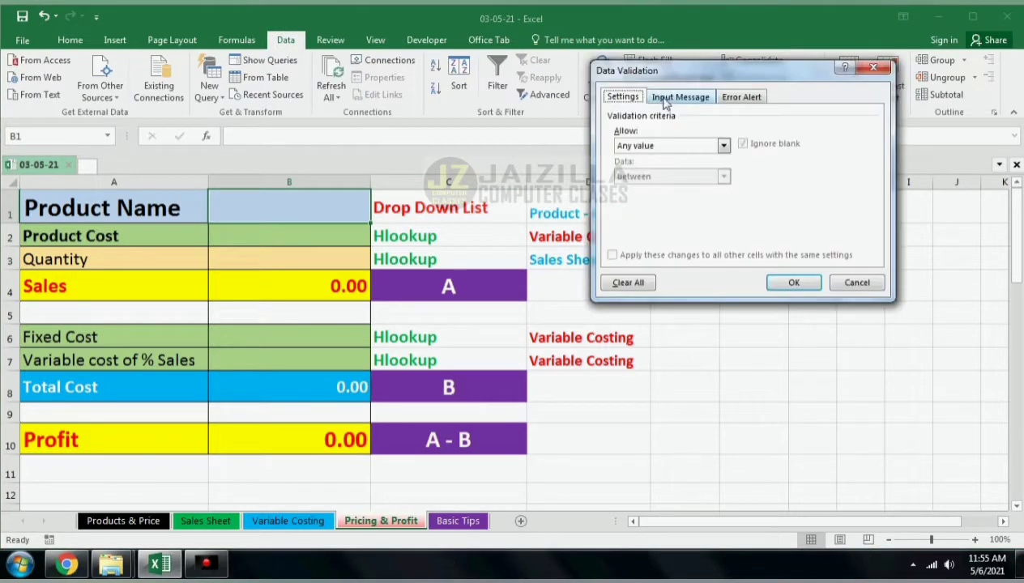
key("Escape")
left_click(74, 42)
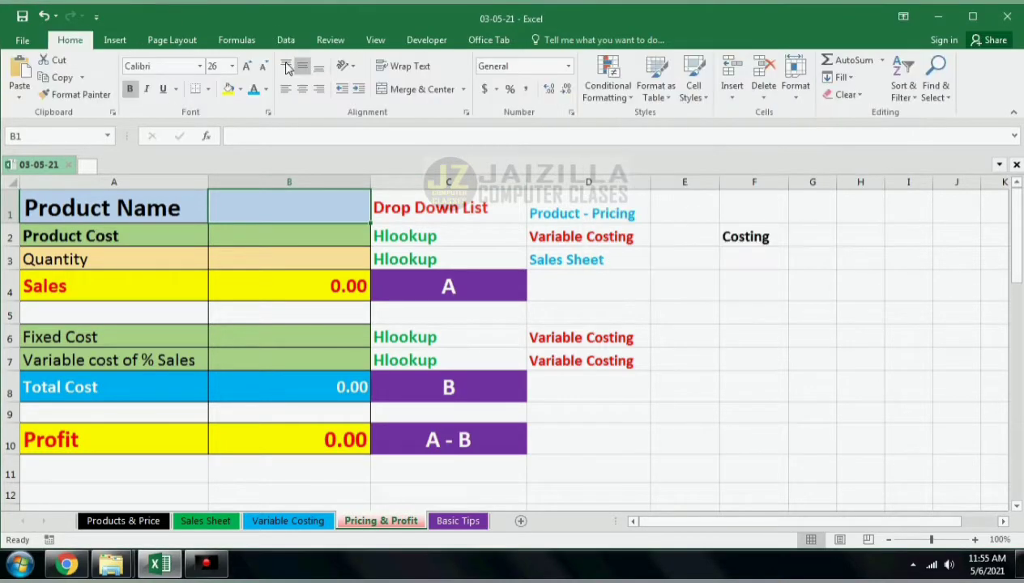
left_click(283, 40)
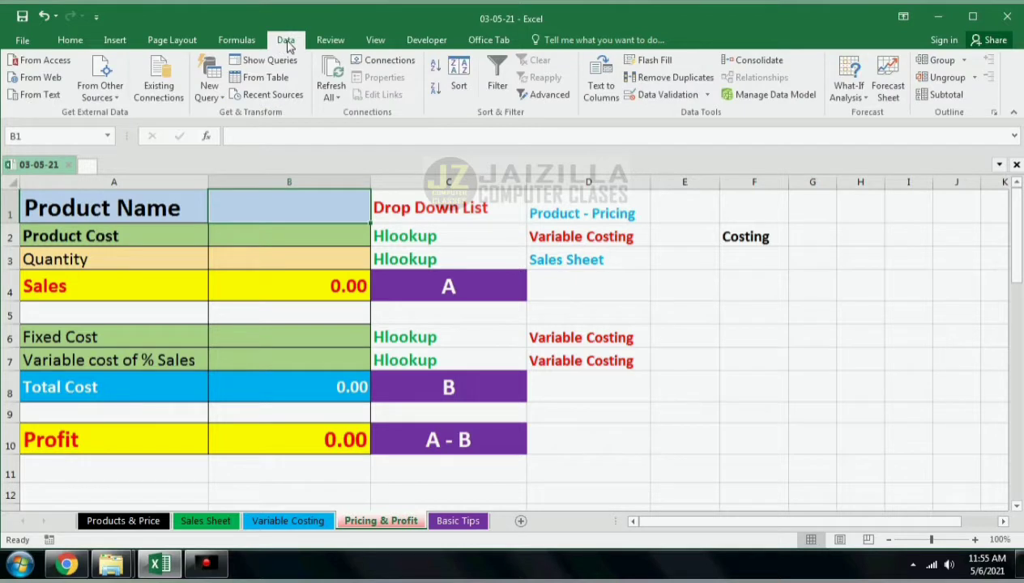
left_click(667, 96)
left_click(669, 146)
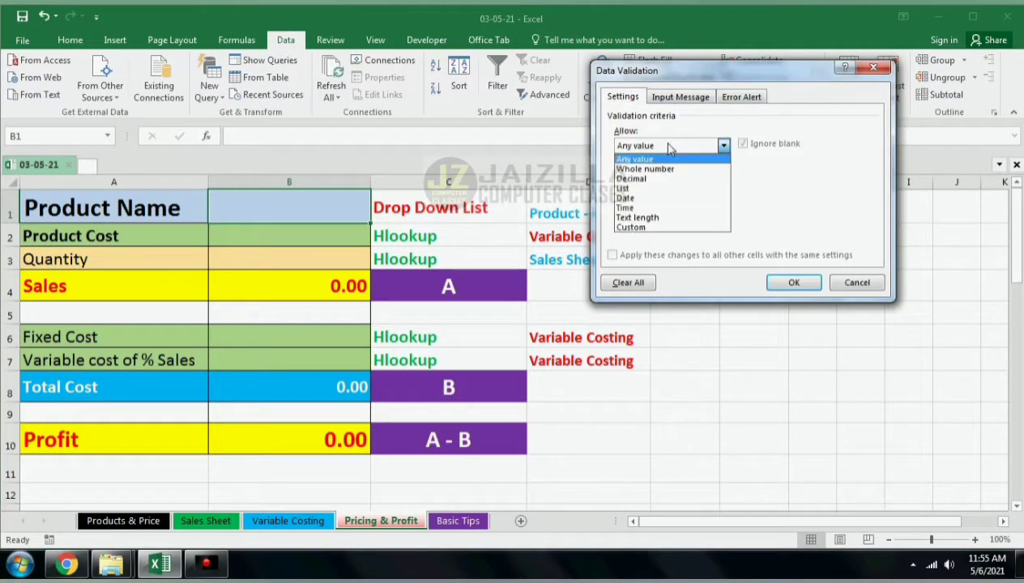
left_click(656, 189)
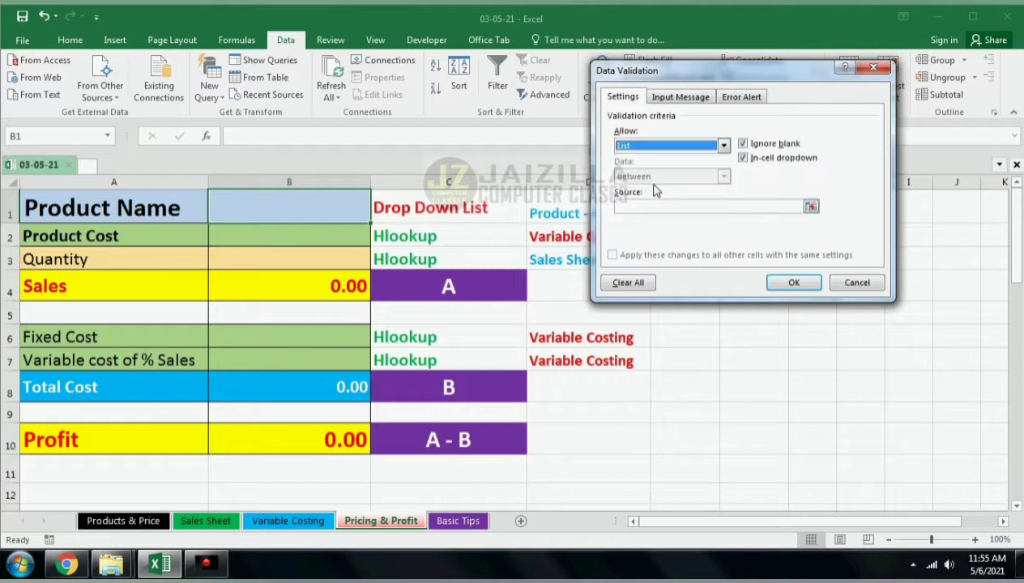
Step: Set the list source to 'Products & Price'!$D$2:$D$500 and confirm the validation
left_click(809, 208)
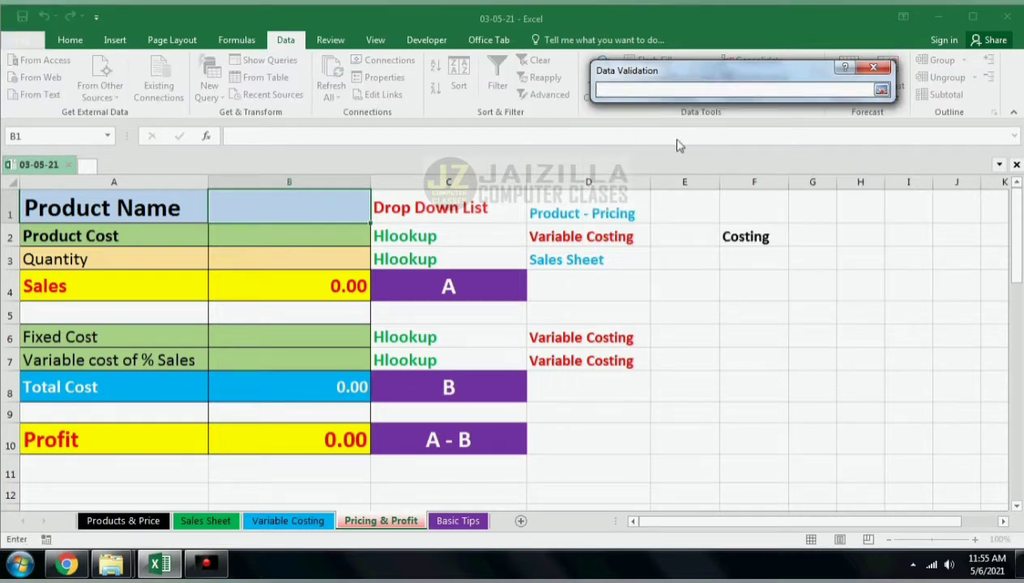
left_click(123, 521)
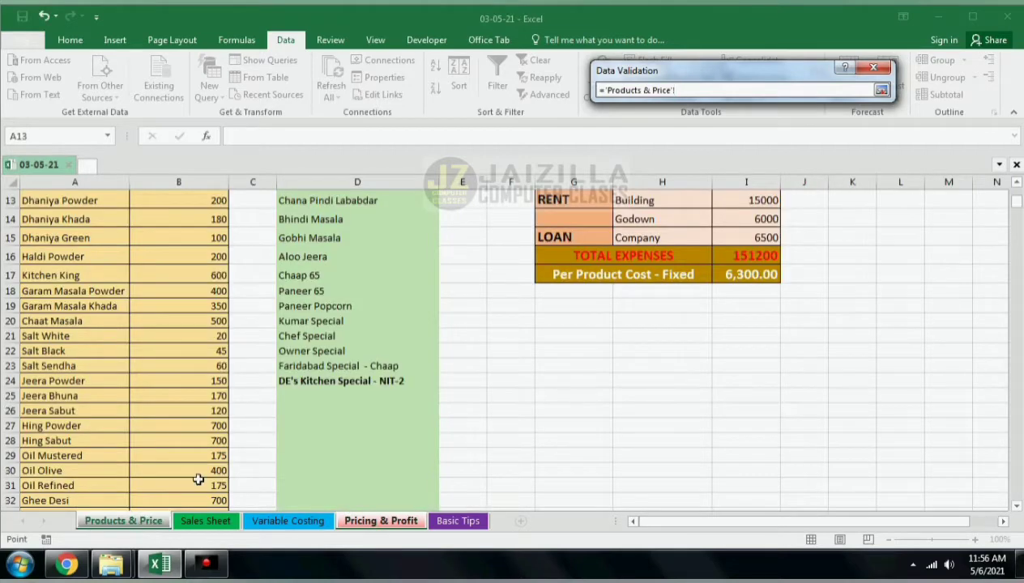
scroll(198, 480, "up", 4)
left_click_drag(324, 231, 280, 474)
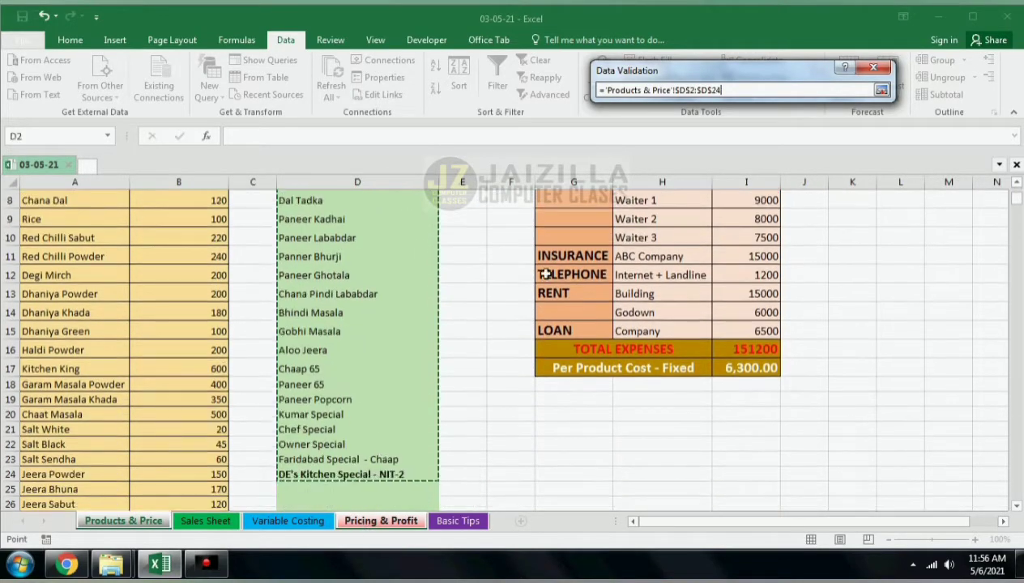
left_click(726, 87)
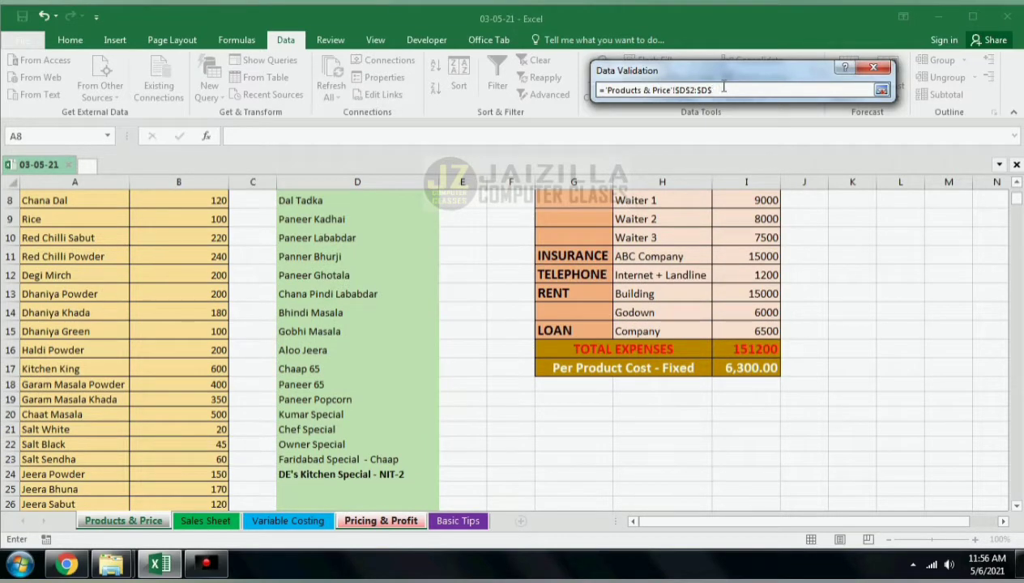
type("500")
key("Return")
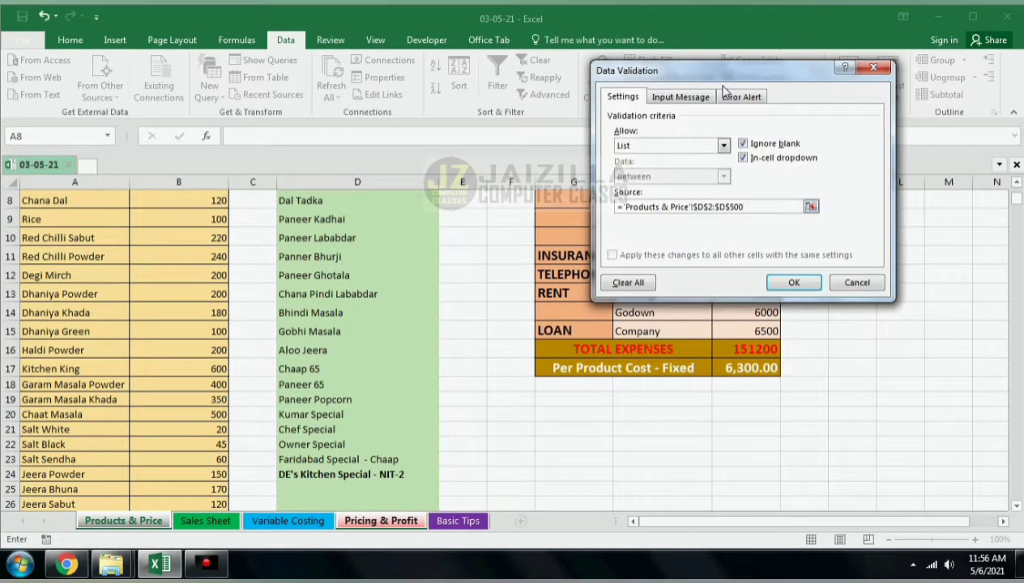
key("Return")
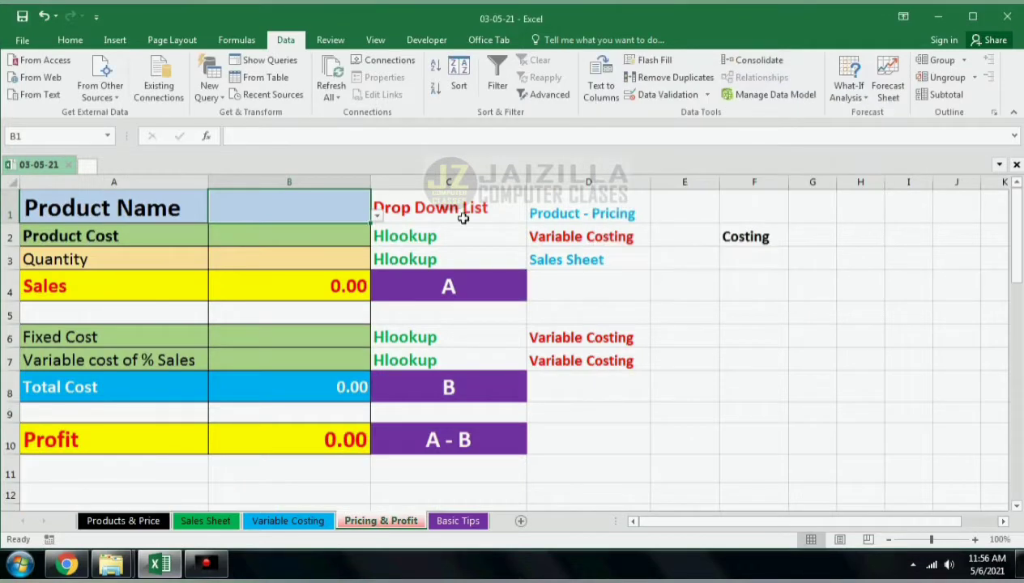
Step: Choose Dal Makhni from the product name drop-down in B1
left_click(376, 219)
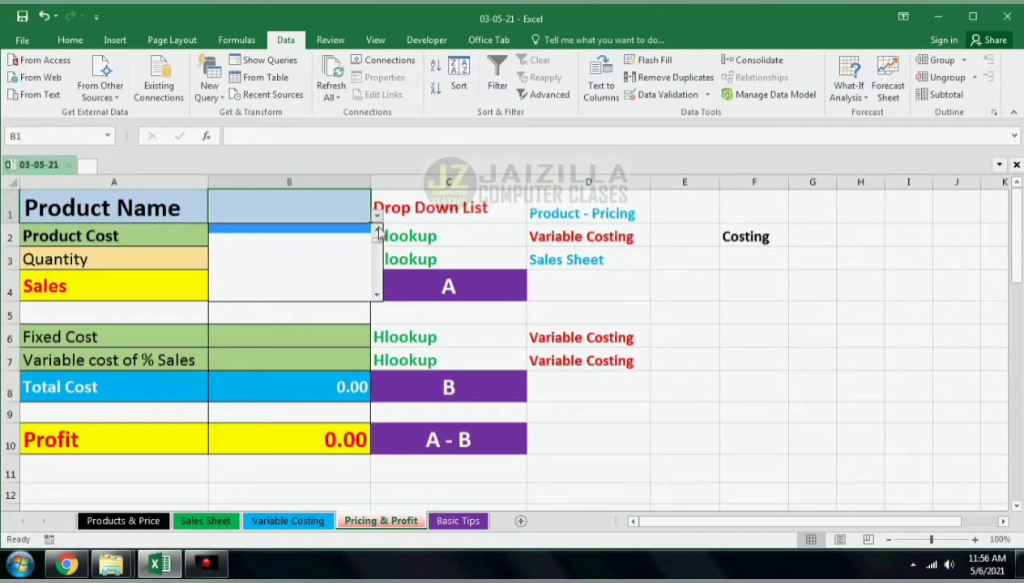
scroll(378, 233, "up", 10)
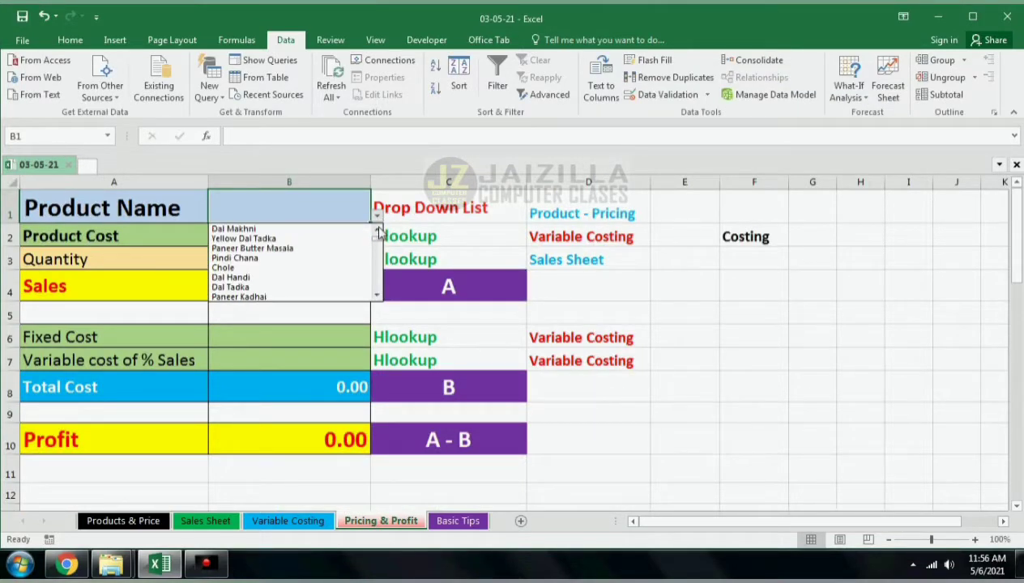
left_click(378, 220)
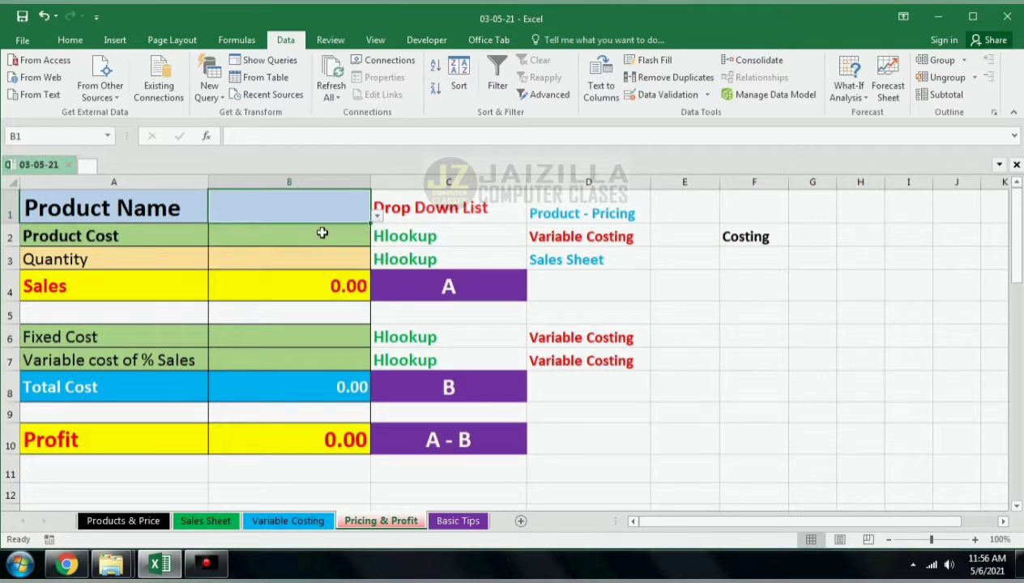
left_click(376, 216)
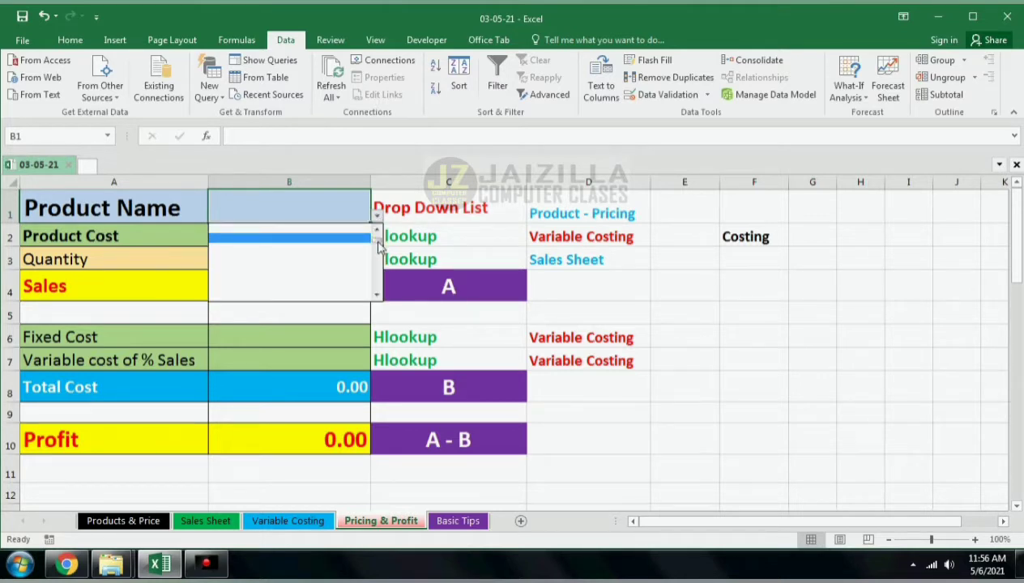
scroll(378, 245, "up", 3)
left_click(293, 228)
Step: Start an HLOOKUP formula in the Product Cost cell B2, using B1 as the lookup value
left_click(338, 240)
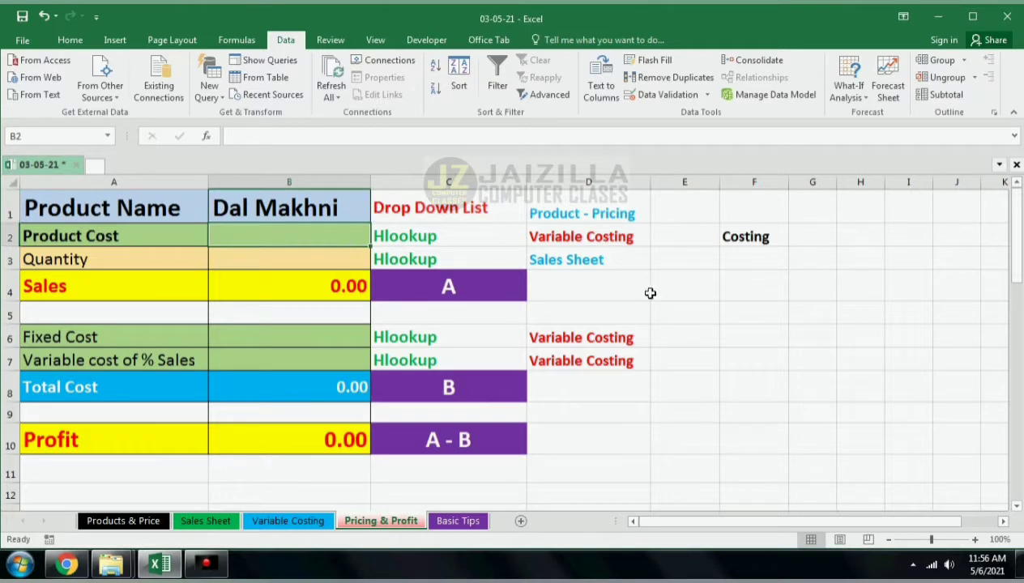
type("=hl")
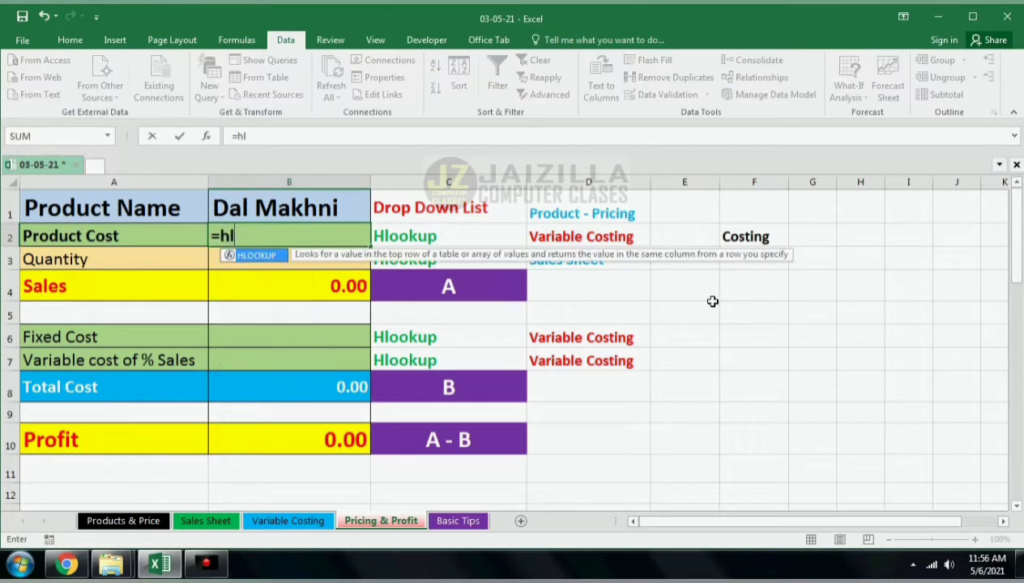
type("o")
key("Tab")
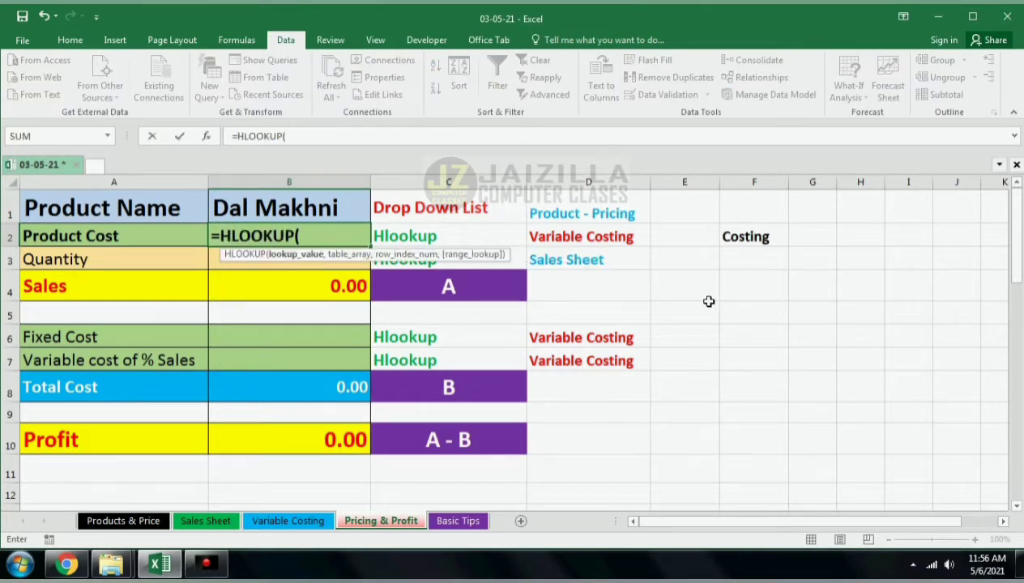
left_click(296, 197)
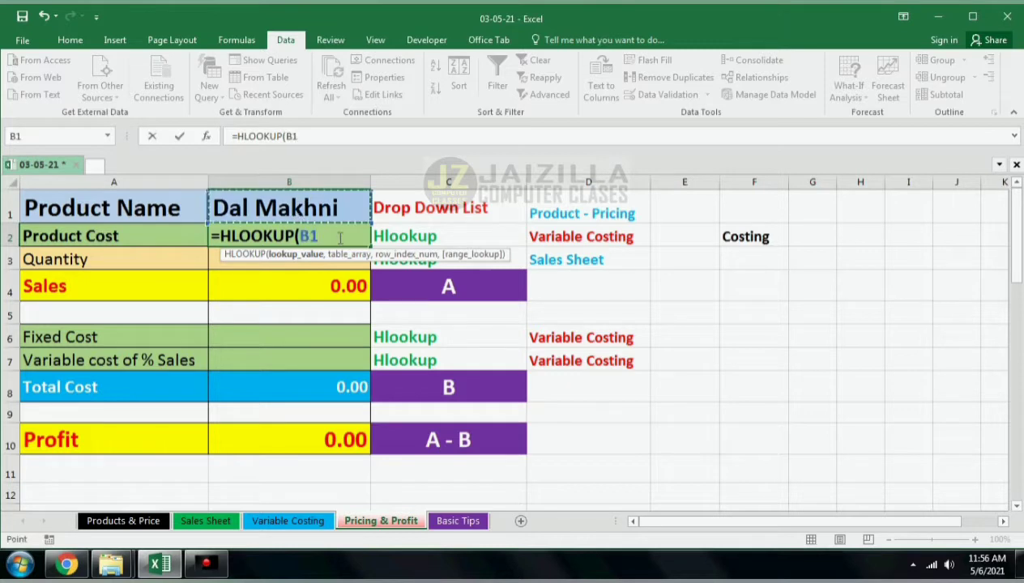
type(",")
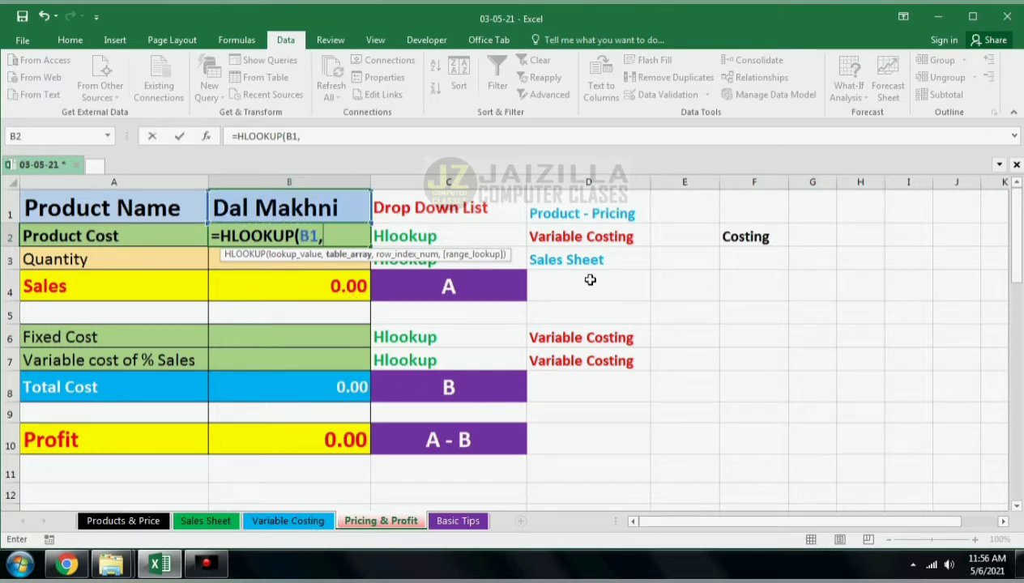
Step: Complete the formula with table array 'Variable Costing'!A1:ET60, row index 56 and exact match 0
left_click(289, 521)
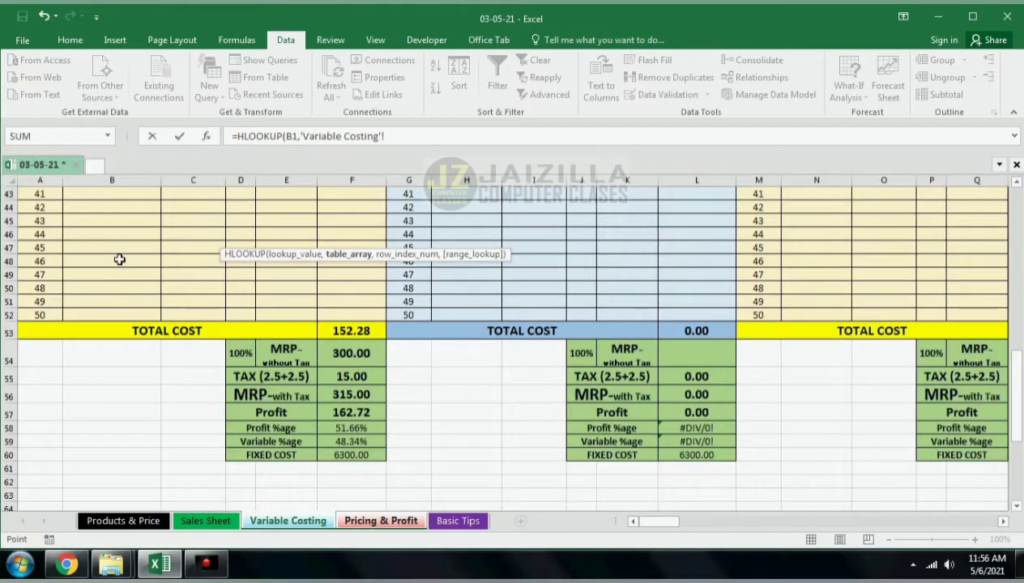
scroll(122, 267, "up", 5)
scroll(127, 279, "up", 9)
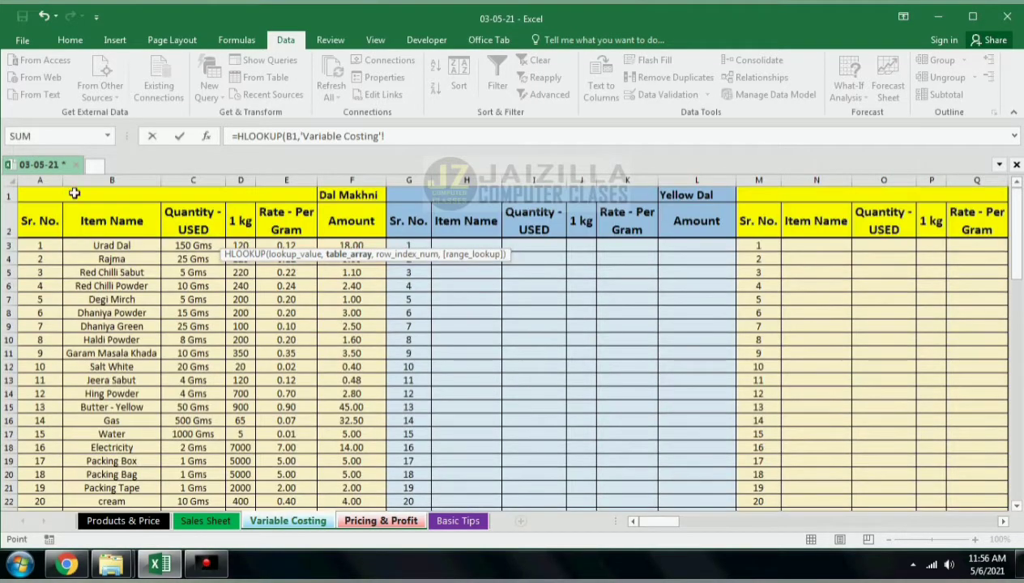
left_click_drag(74, 194, 883, 482)
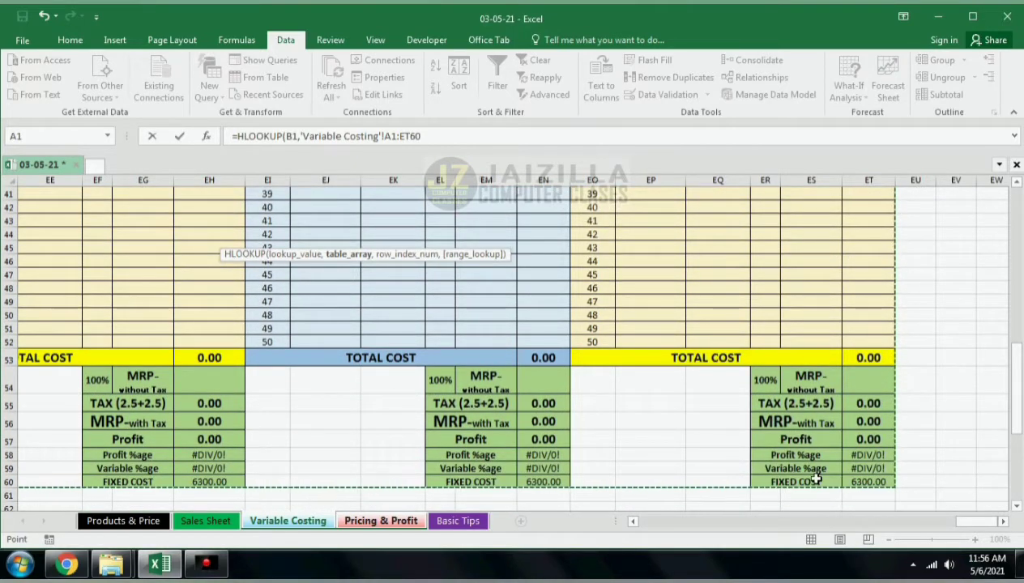
type(",")
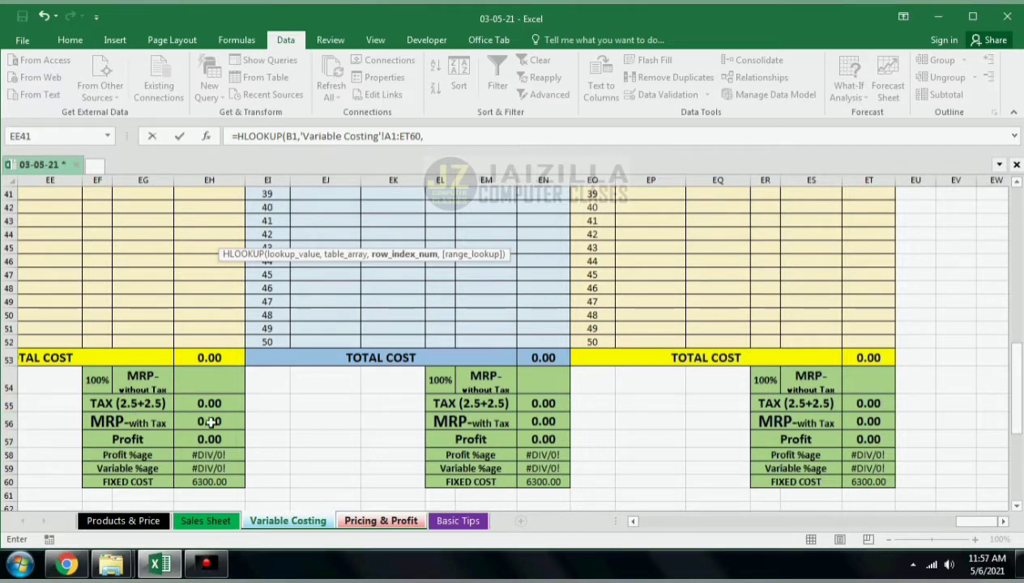
type("5")
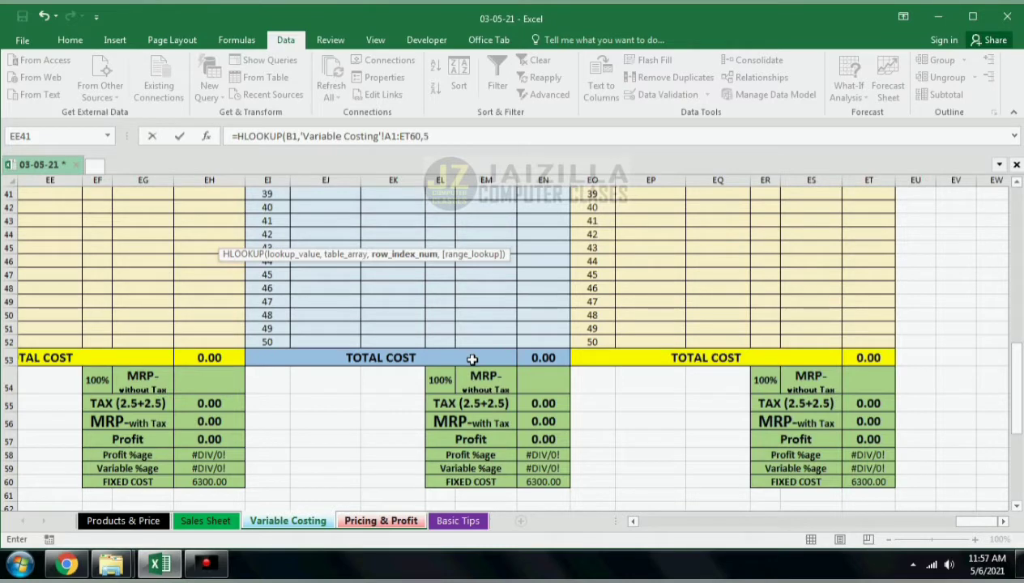
type("6,")
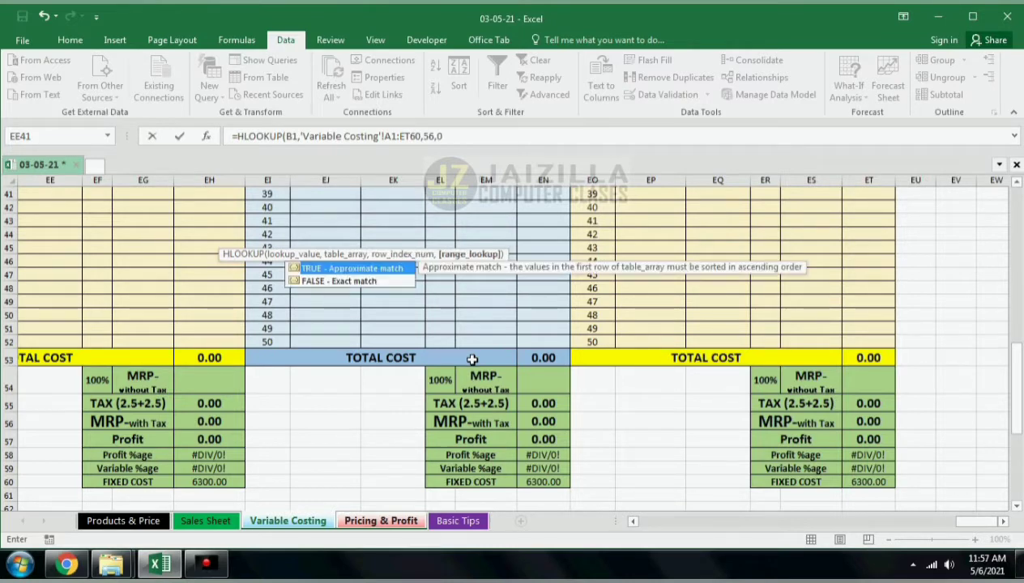
type("0)")
key("Return")
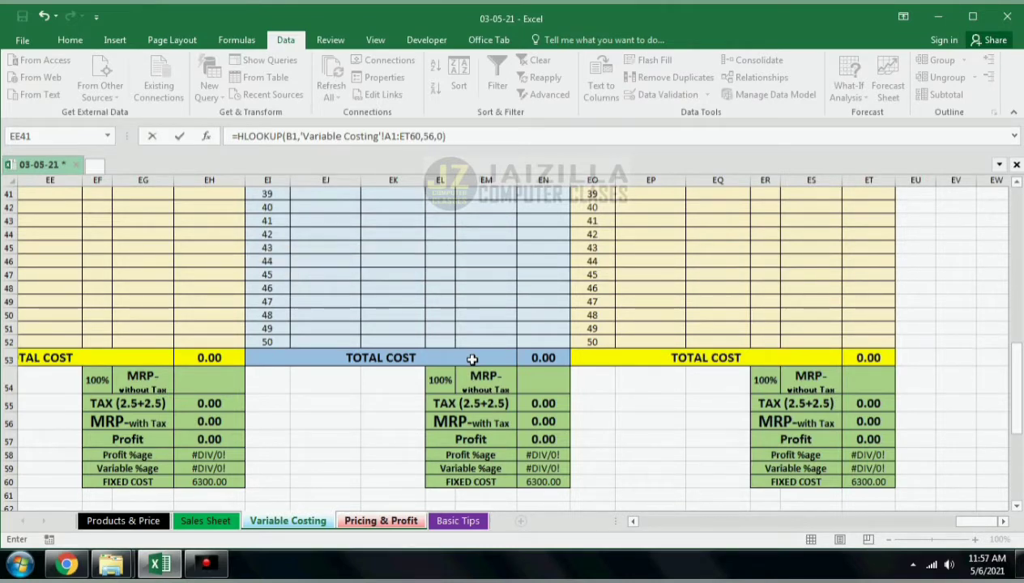
key("Up")
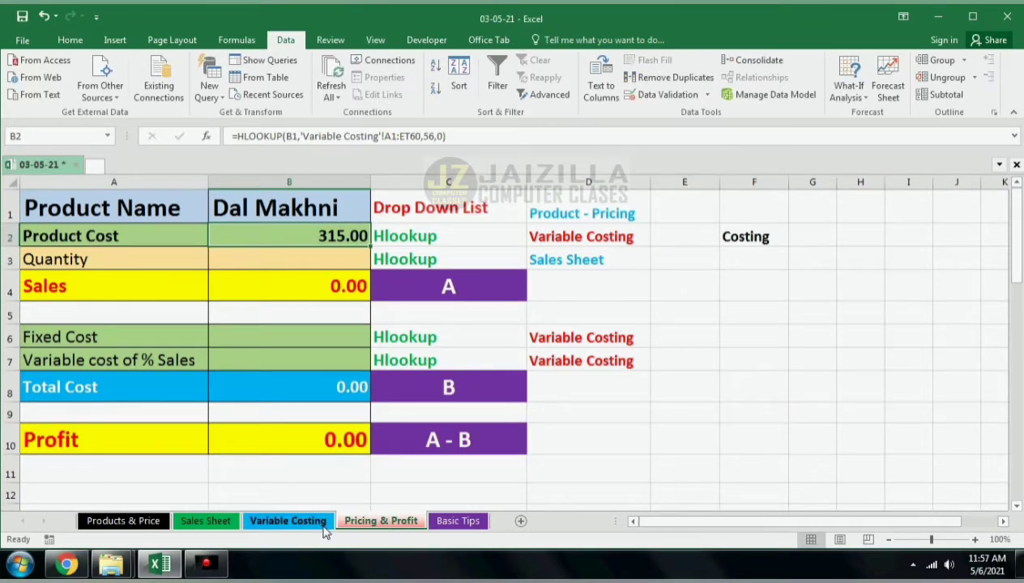
Step: Examine the Variable Costing sheet's item columns and the product name headers in row 1
left_click(288, 521)
scroll(240, 243, "up", 3)
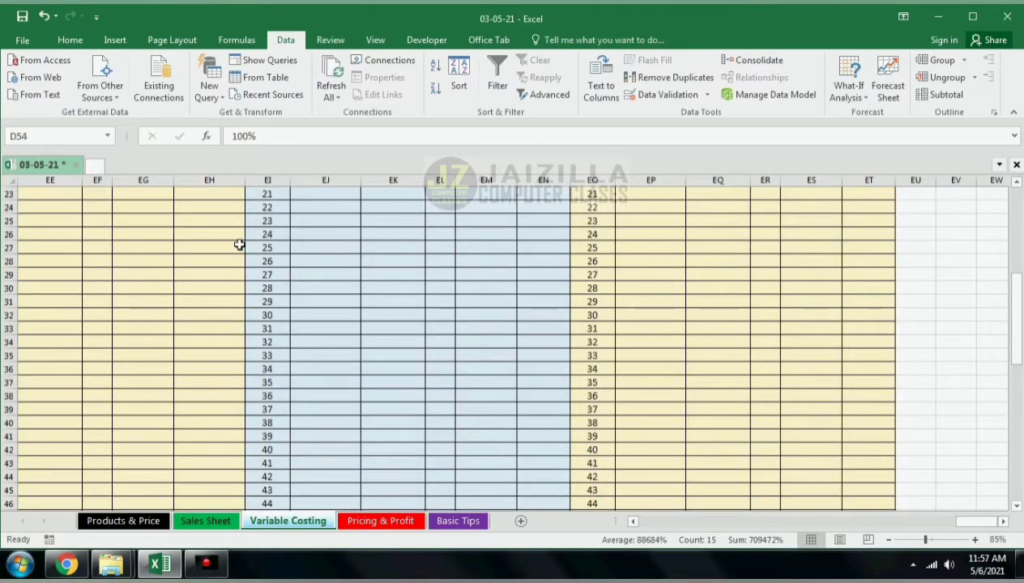
key("ctrl+Home")
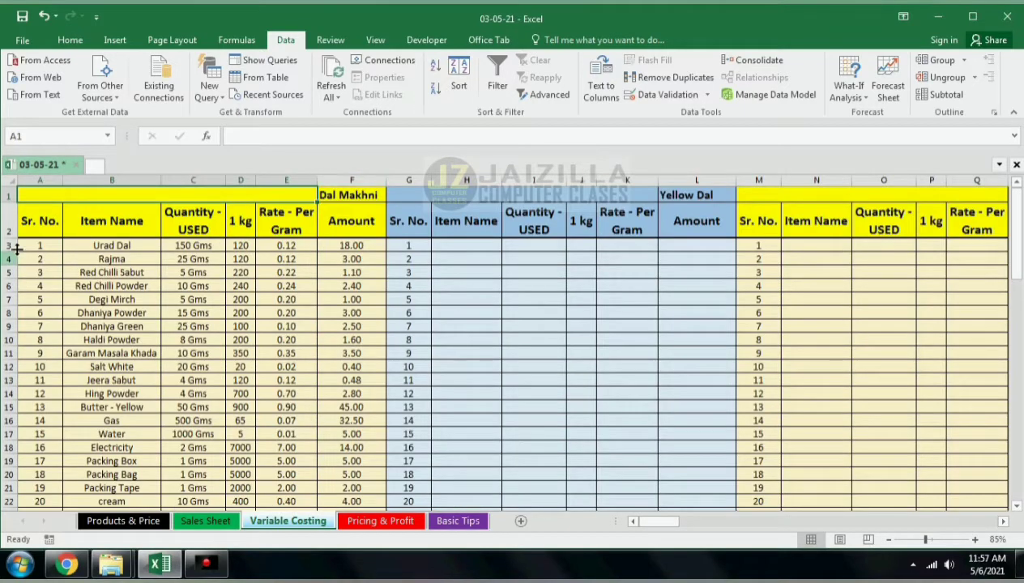
left_click_drag(81, 245, 170, 420)
left_click(238, 245)
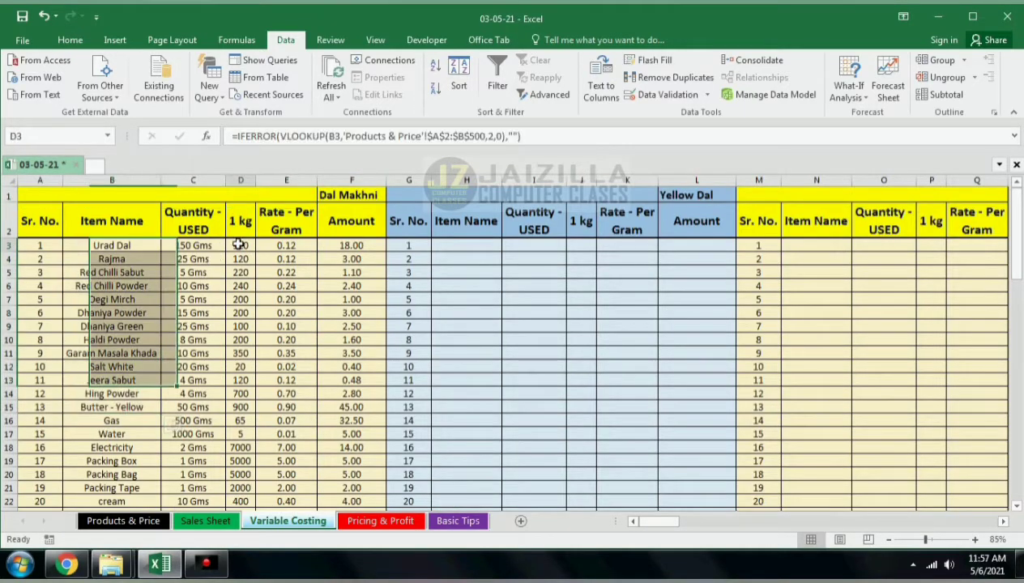
left_click_drag(140, 242, 169, 418)
left_click(238, 245)
left_click(241, 180)
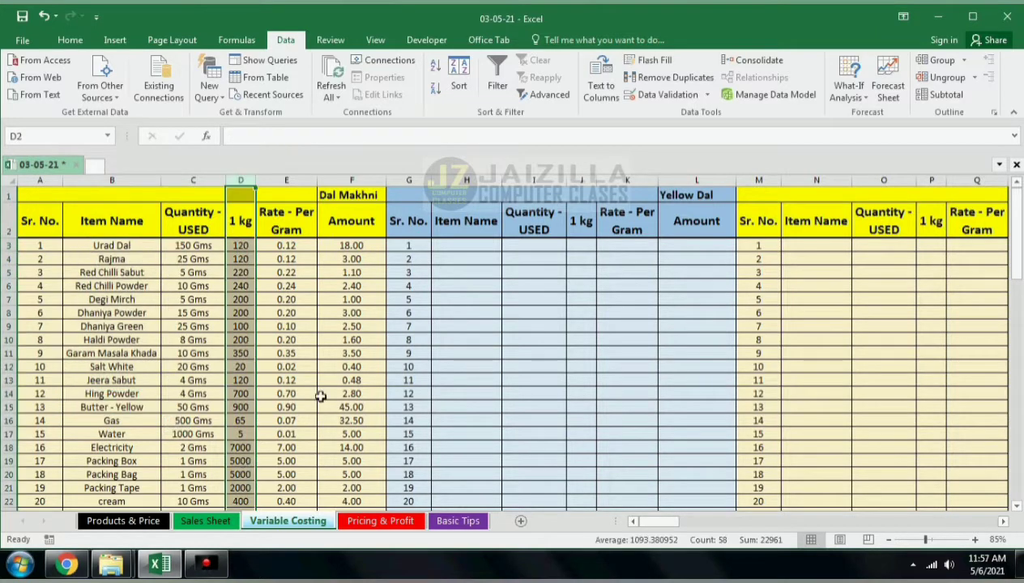
left_click(321, 396)
left_click(346, 180)
left_click(345, 195)
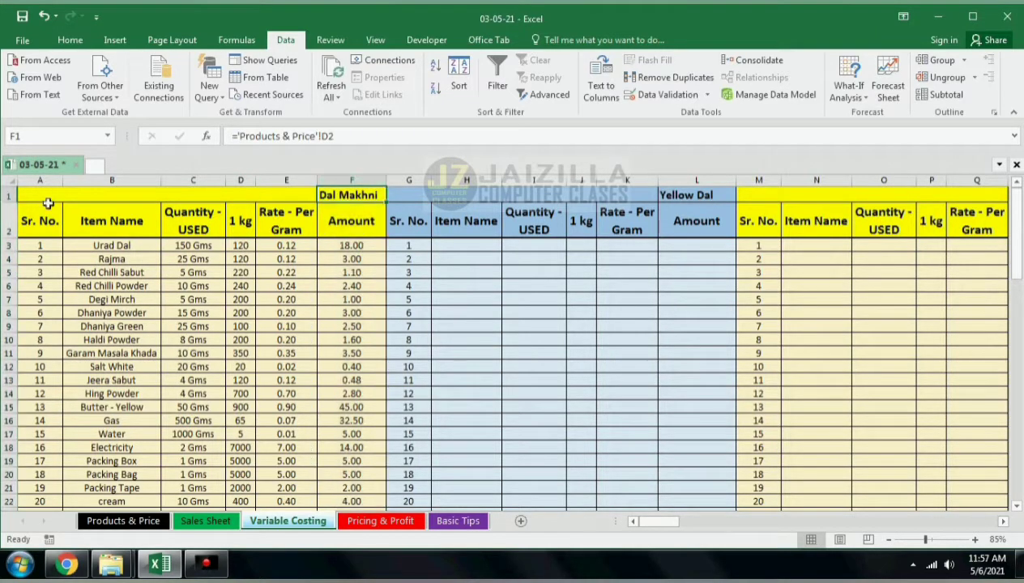
left_click(7, 195)
left_click(328, 194)
Step: Inspect the MRP-with Tax row 56 and the costing block rows on the Variable Costing sheet
scroll(345, 395, "down", 8)
scroll(318, 422, "down", 6)
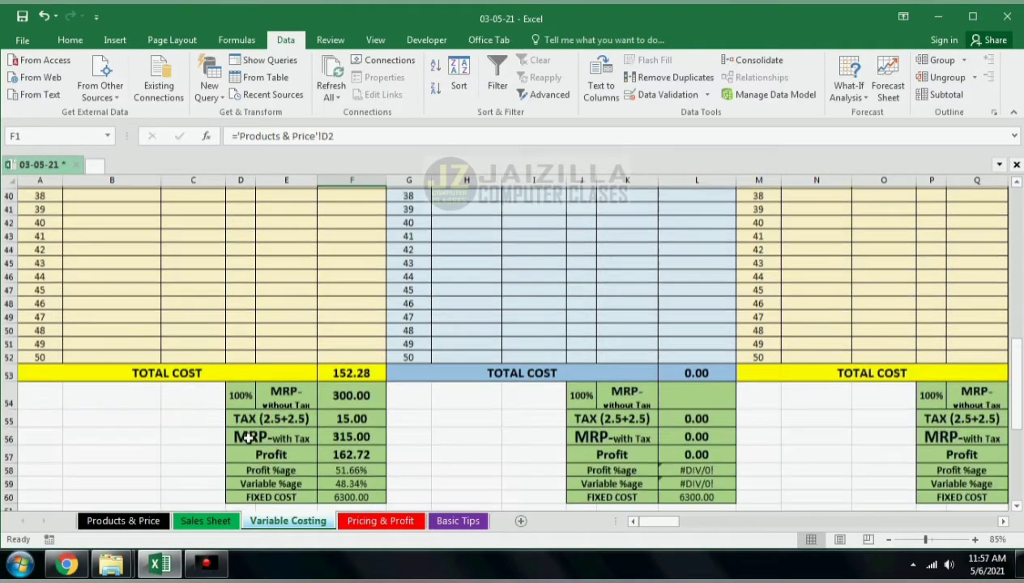
left_click(6, 396)
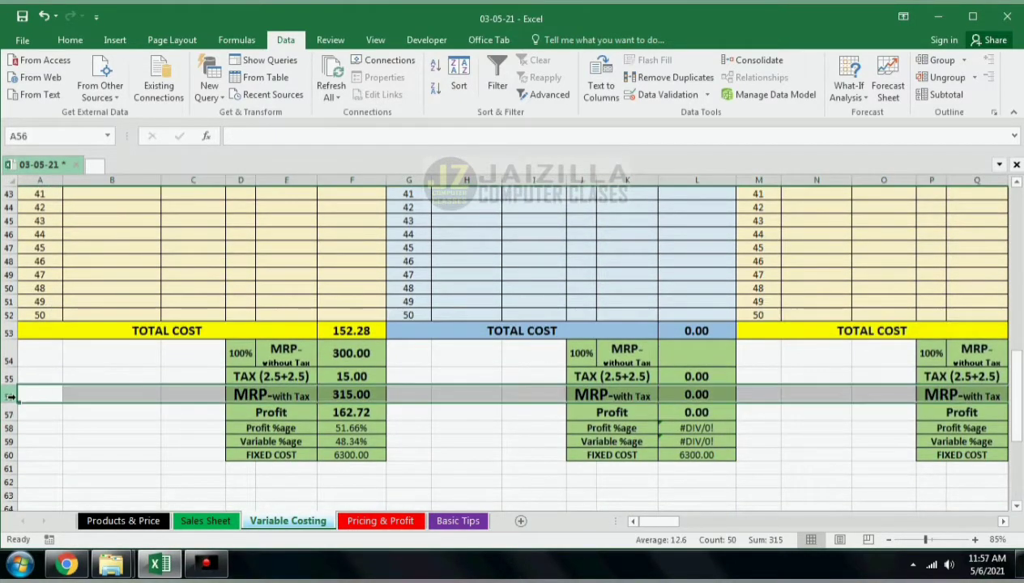
scroll(154, 388, "up", 13)
scroll(159, 389, "up", 1)
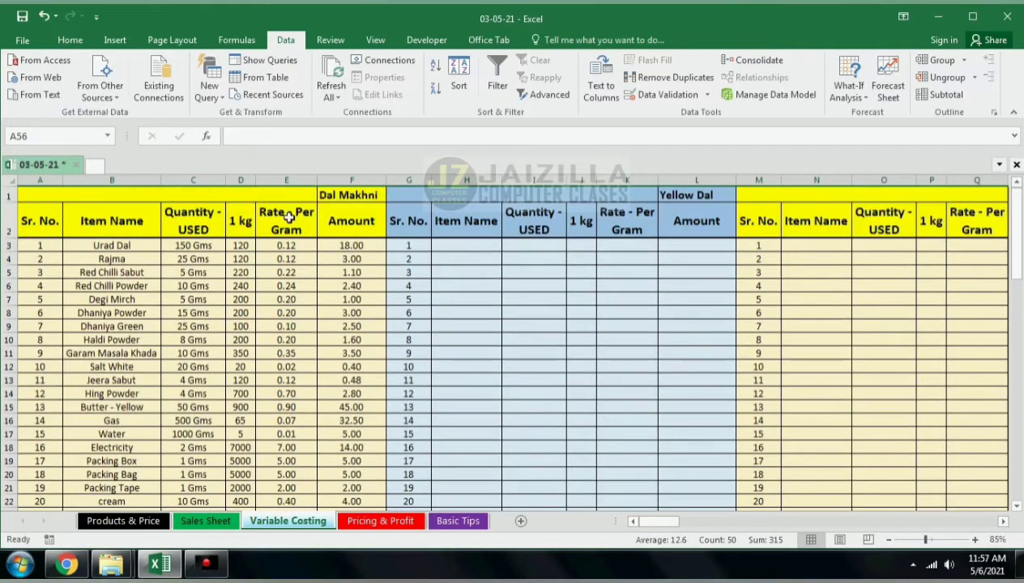
left_click(346, 192)
left_click(658, 195)
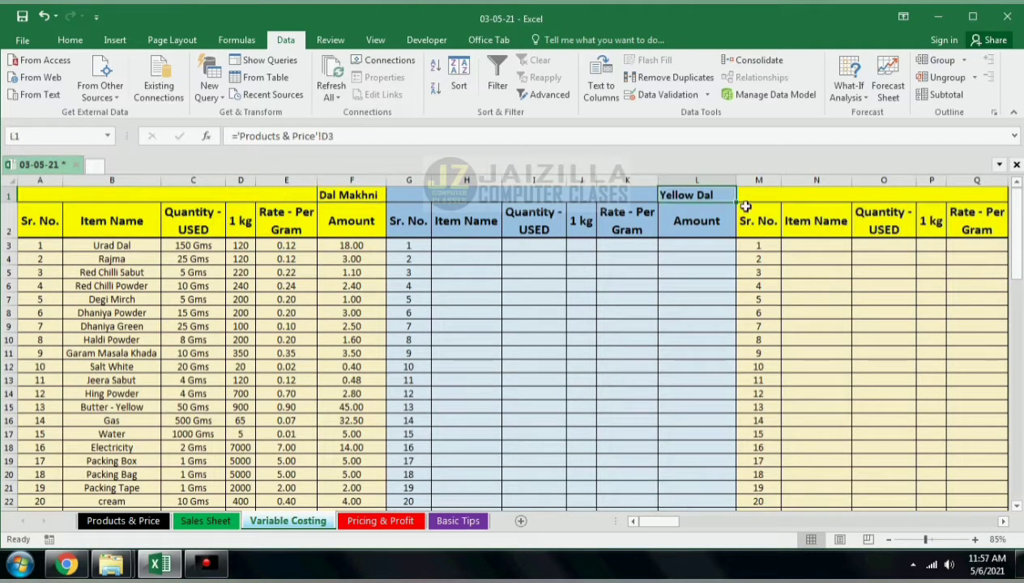
scroll(697, 276, "down", 12)
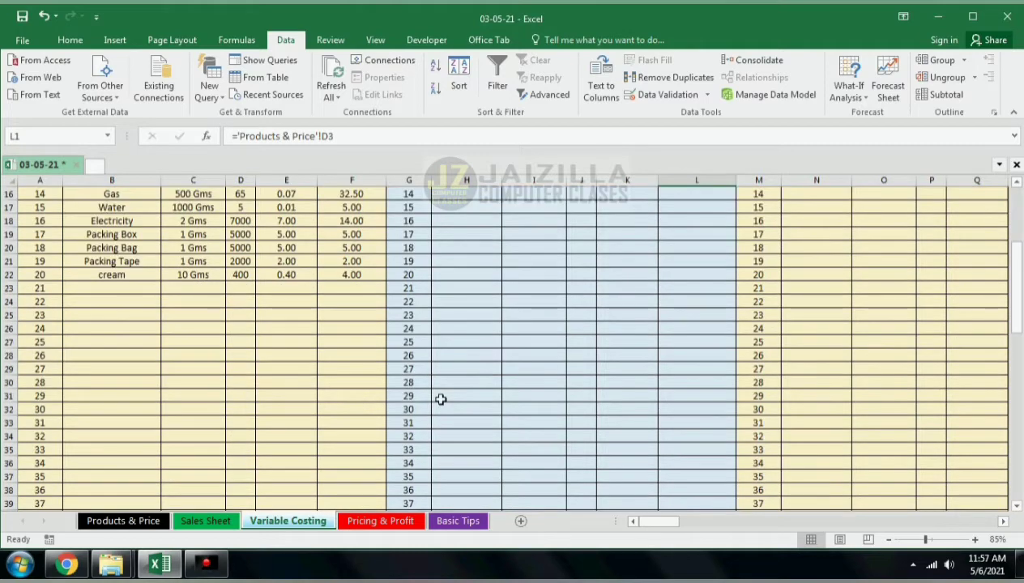
scroll(347, 373, "up", 12)
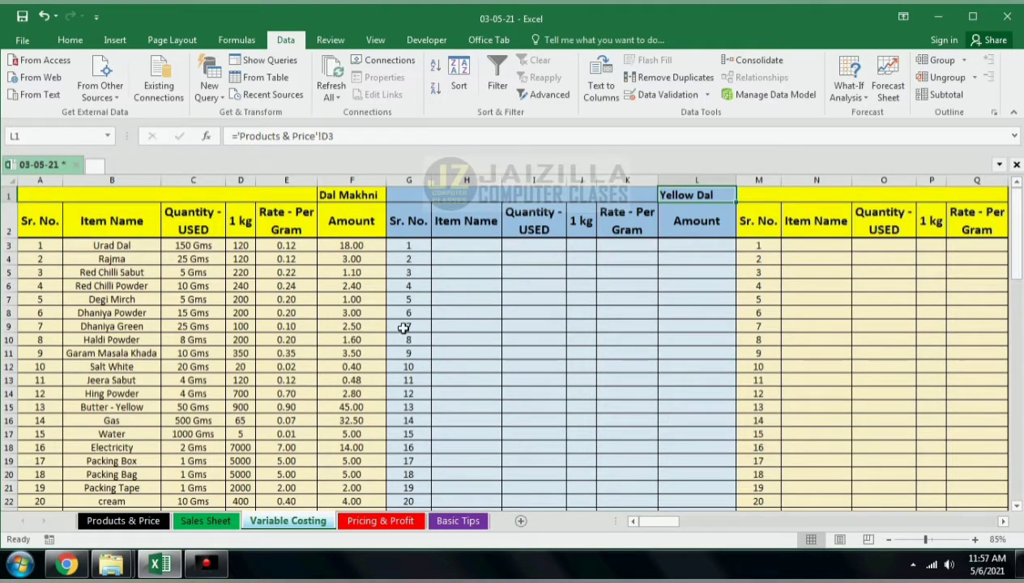
scroll(258, 373, "down", 16)
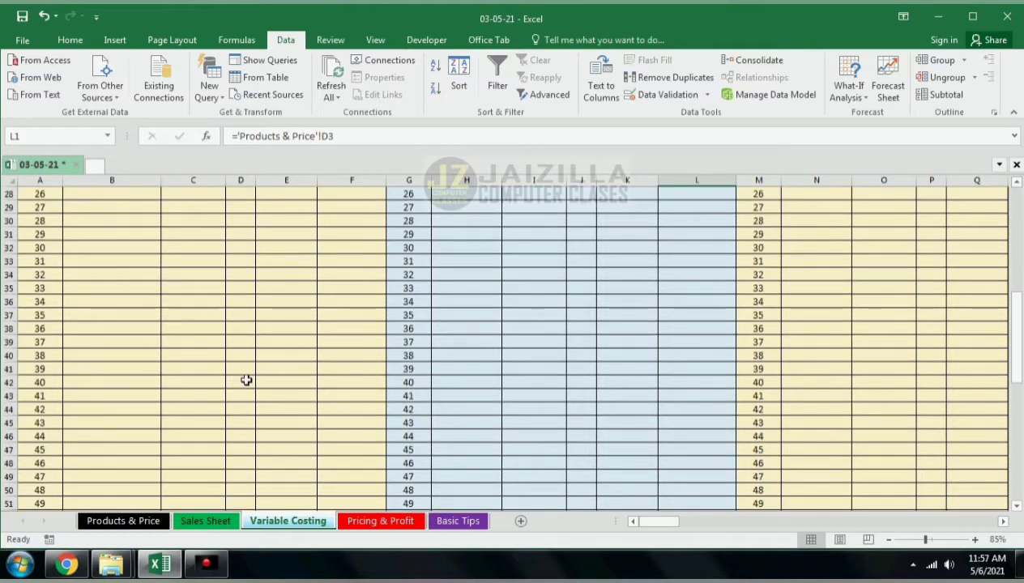
Step: Enter the label KEY in A54, make it bold and increase its font size twice
left_click(43, 273)
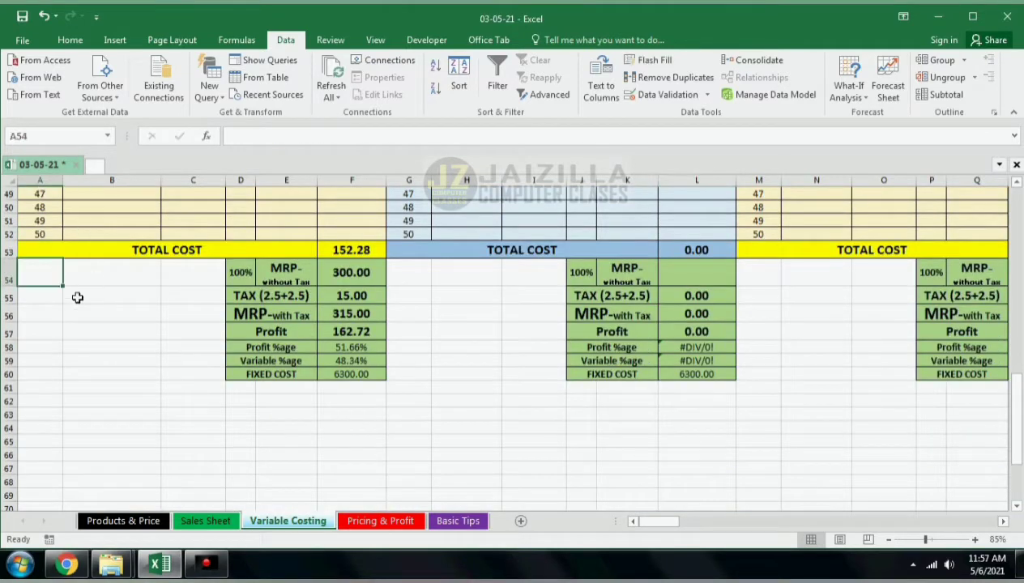
type("KEY")
key("ctrl+Return")
key("ctrl+b")
left_click(71, 40)
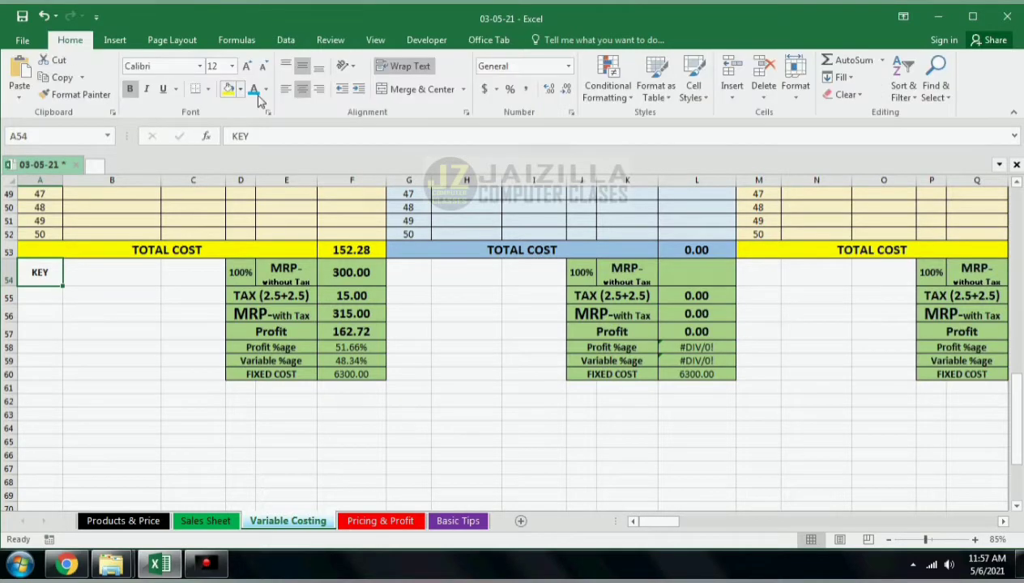
left_click(248, 65)
left_click(248, 66)
left_click(248, 65)
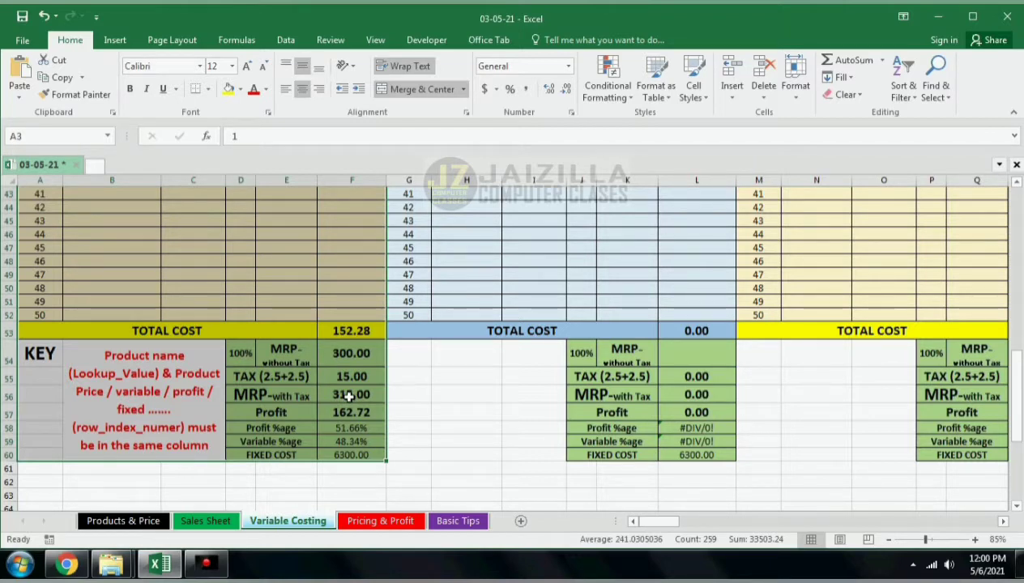
Step: Review the key note beside the Dal Makhni costing block on the Variable Costing sheet
scroll(348, 397, "up", 14)
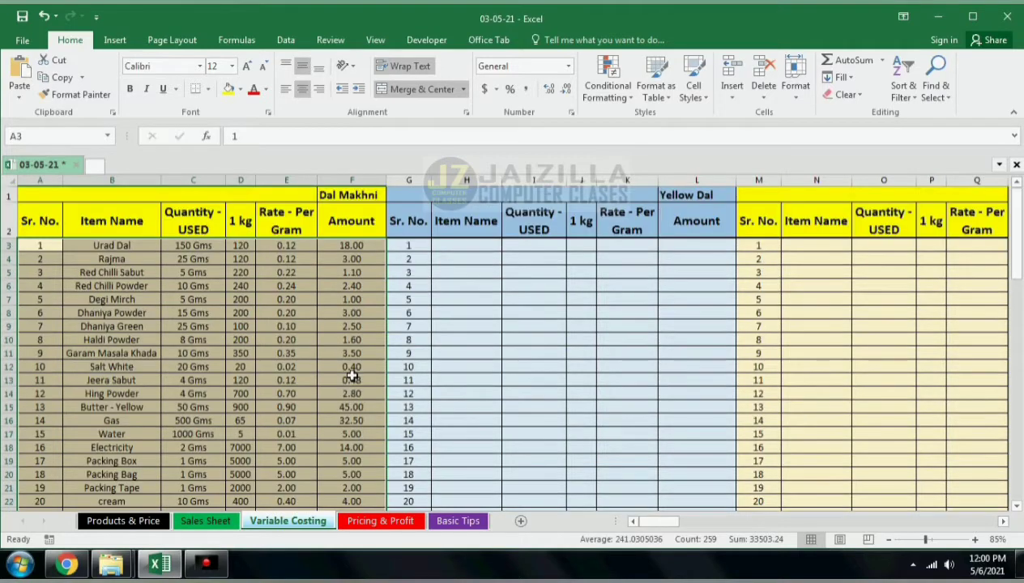
scroll(348, 343, "down", 14)
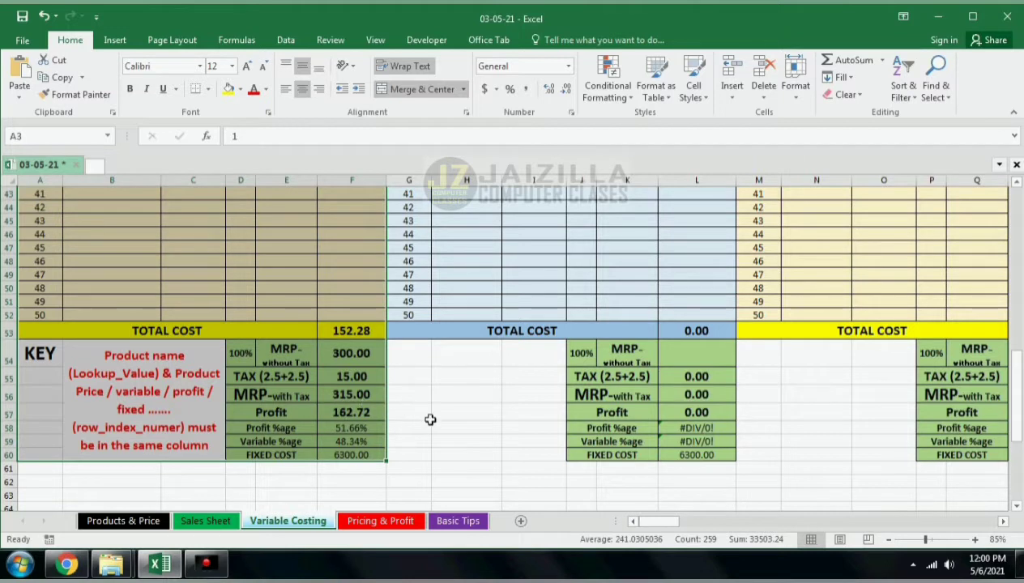
left_click(407, 398)
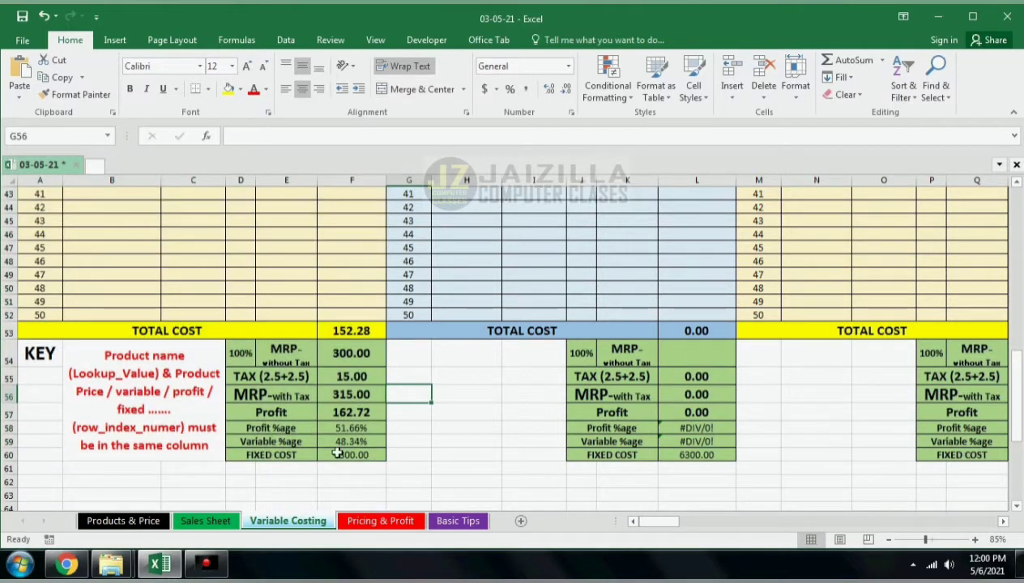
left_click(132, 360)
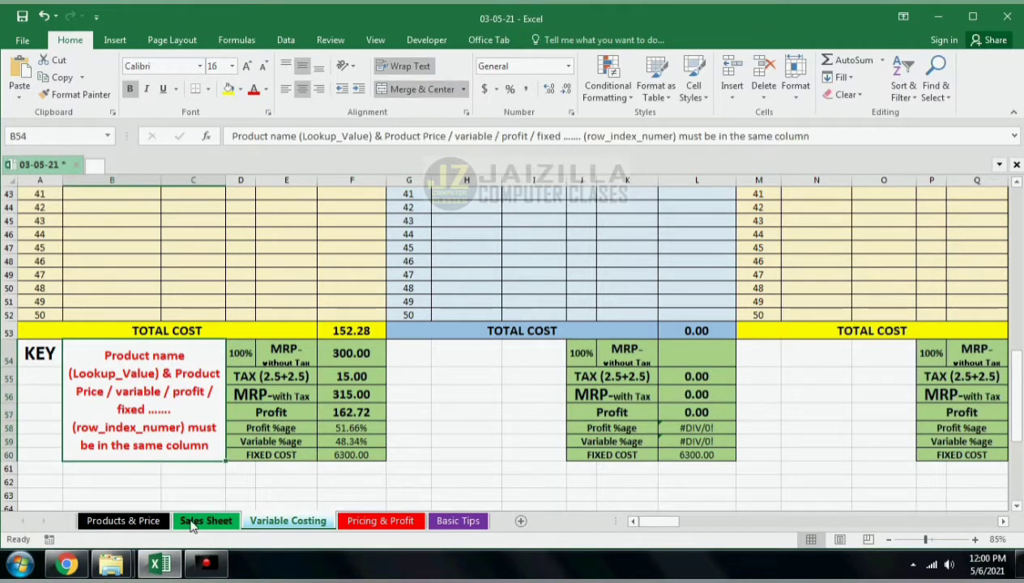
Step: Flip through the sheets back to Pricing & Profit and select the Quantity cell B3
left_click(204, 522)
left_click(114, 522)
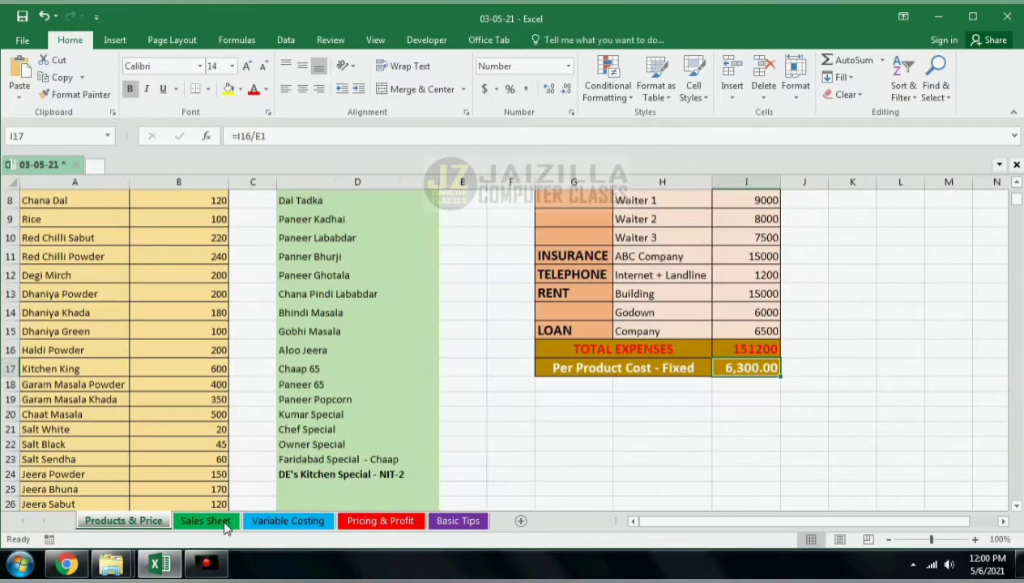
left_click(293, 523)
left_click(366, 522)
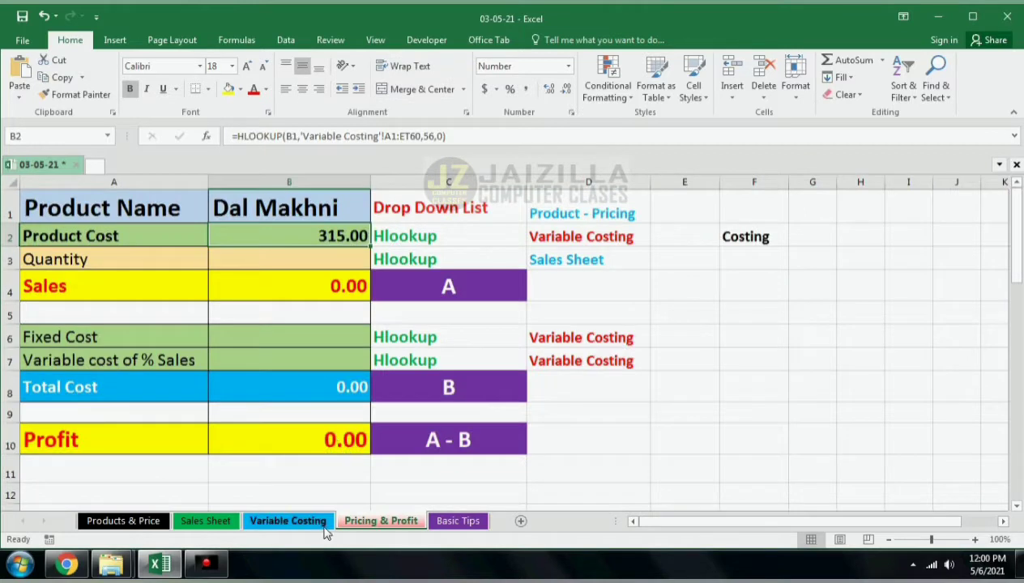
left_click(319, 263)
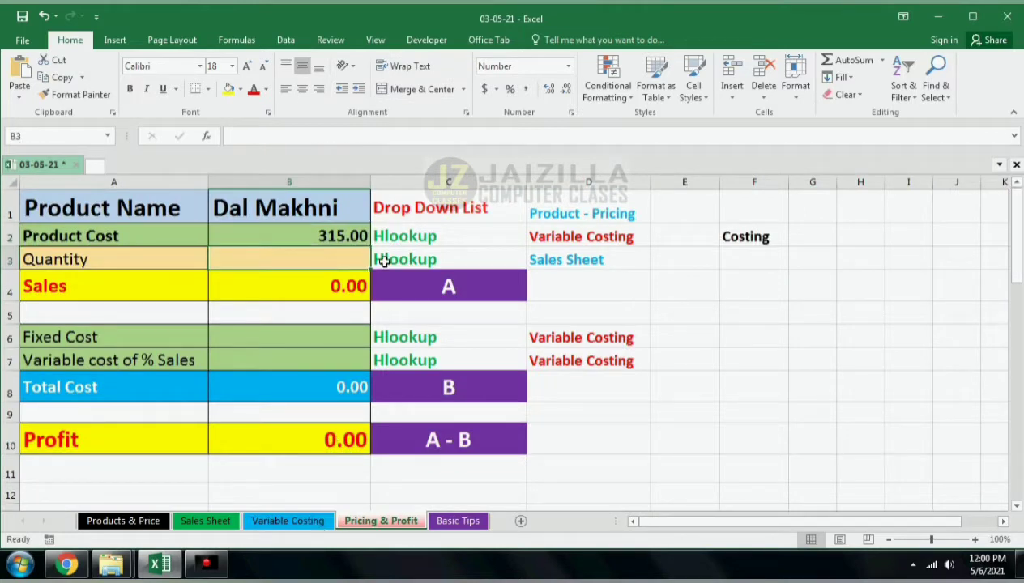
Step: Enter =HLOOKUP(B1,'Sales Sheet'!A1:AG33,33,0) in the Quantity cell B3 to pull the product's total sales quantity
type("=")
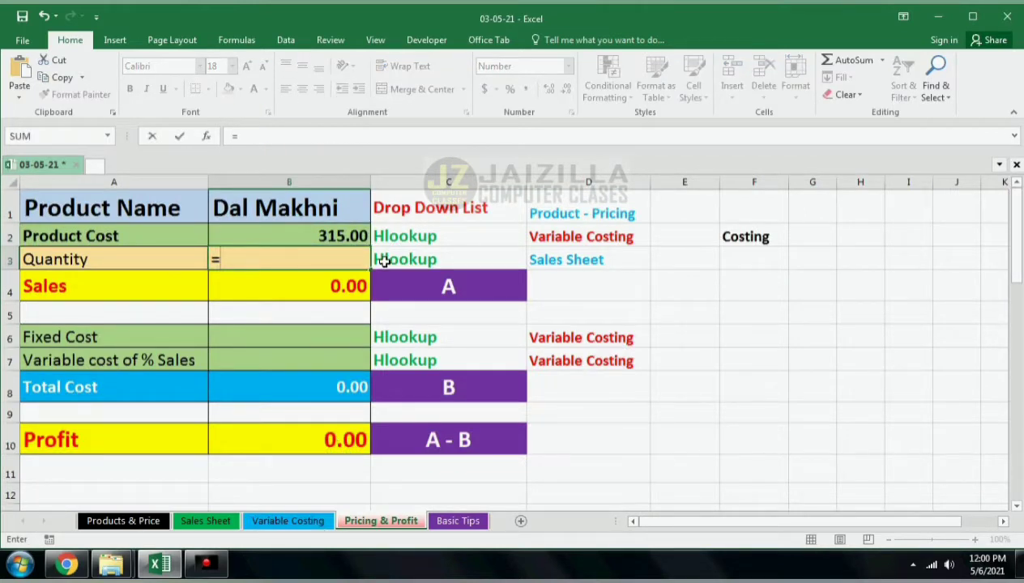
type("hloo")
key("Tab")
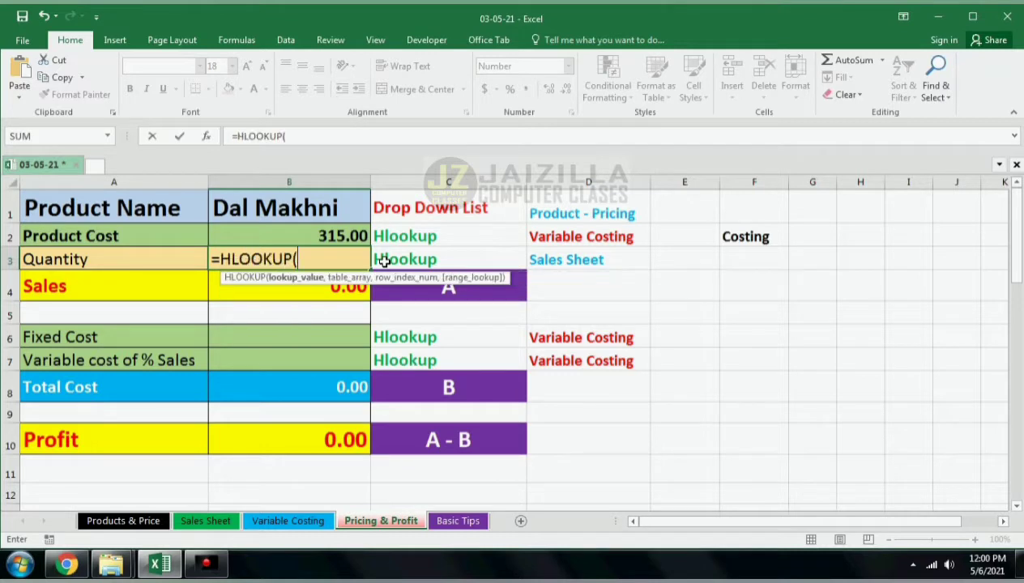
left_click(279, 207)
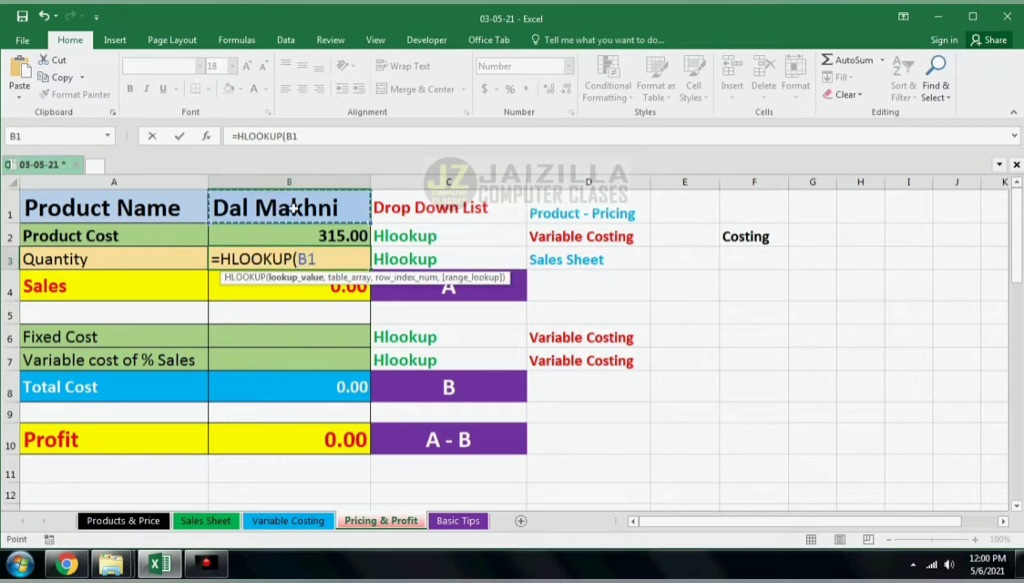
type(",")
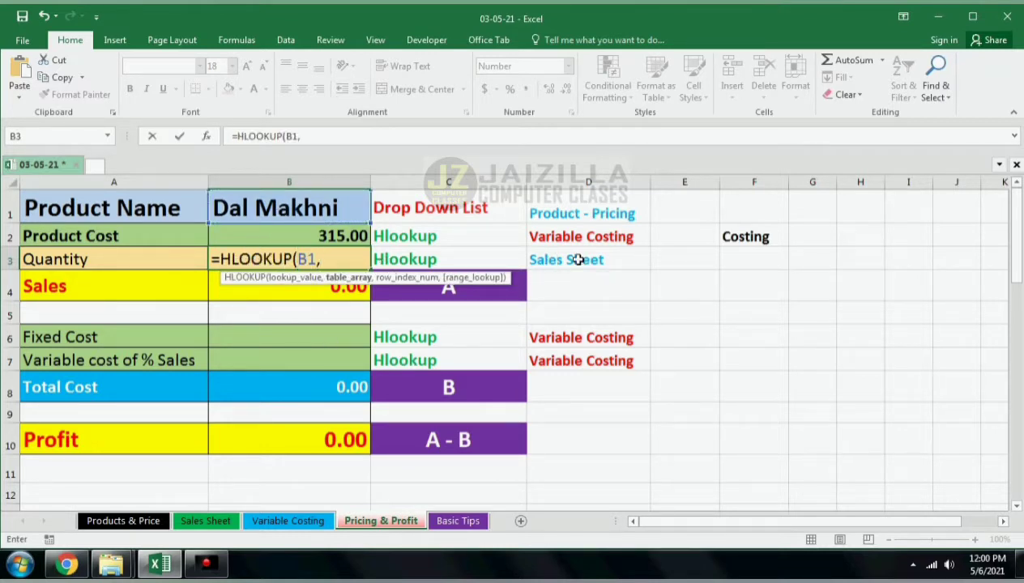
left_click(212, 521)
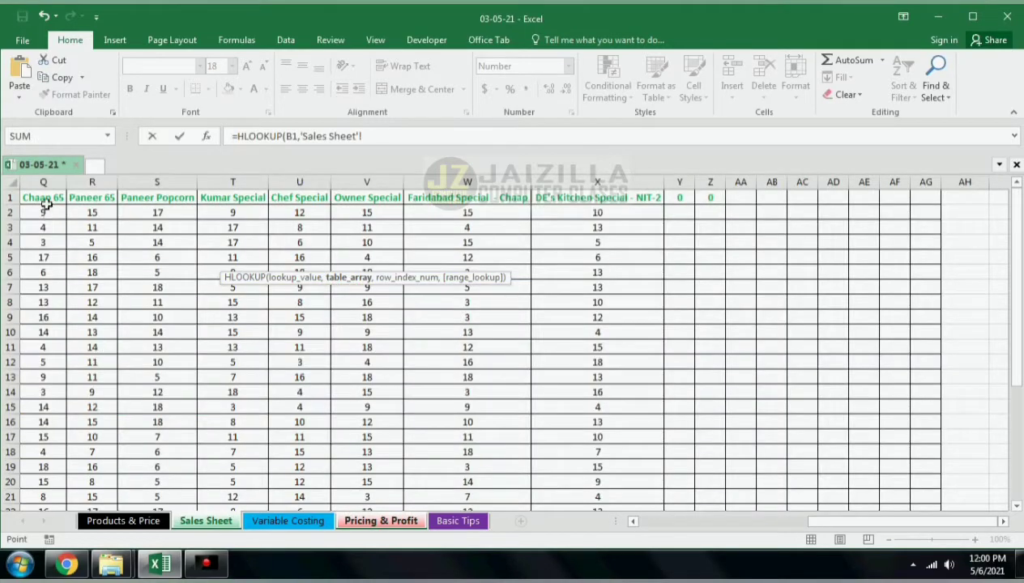
left_click_drag(43, 197, 899, 478)
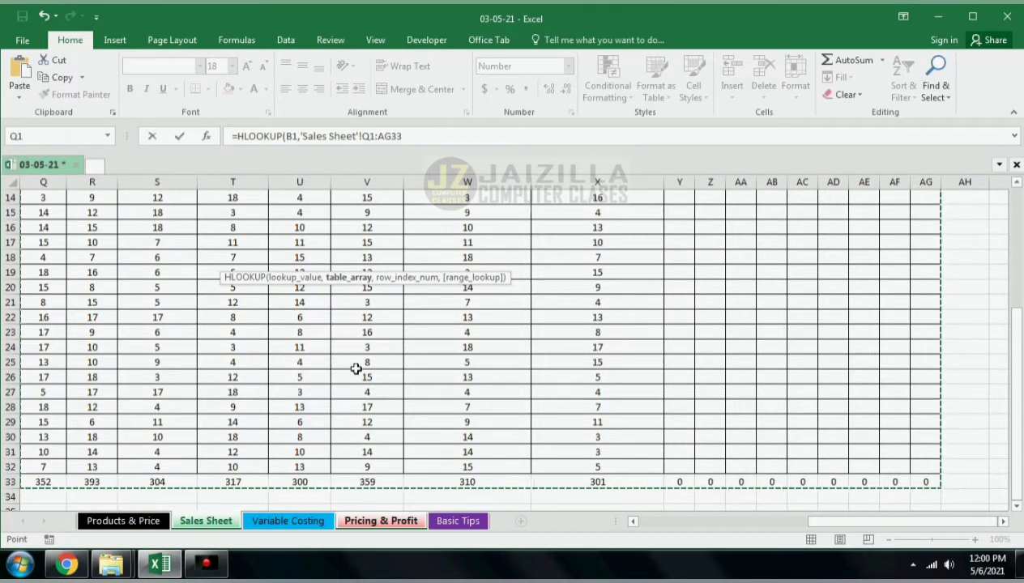
type(",33")
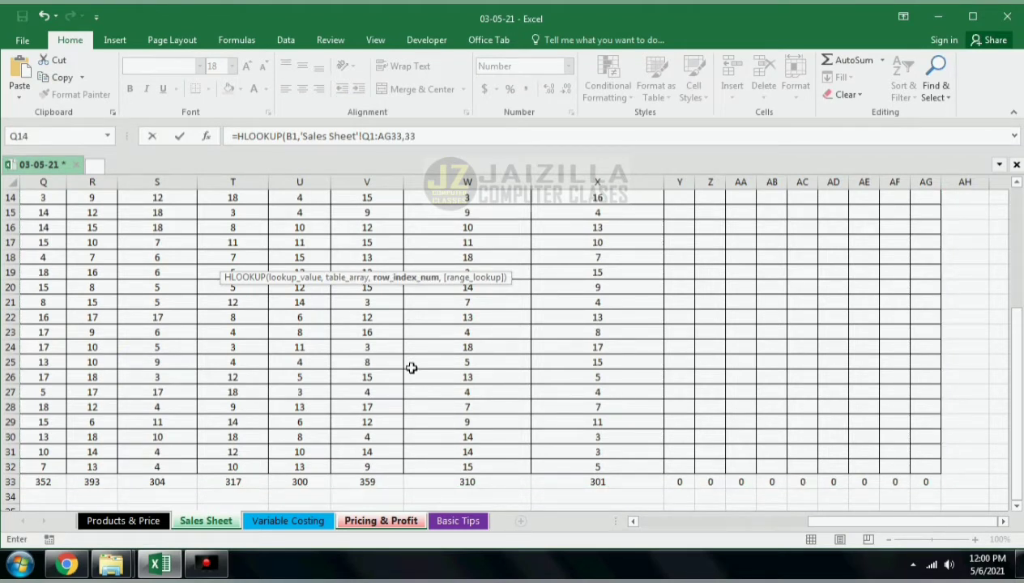
type(",")
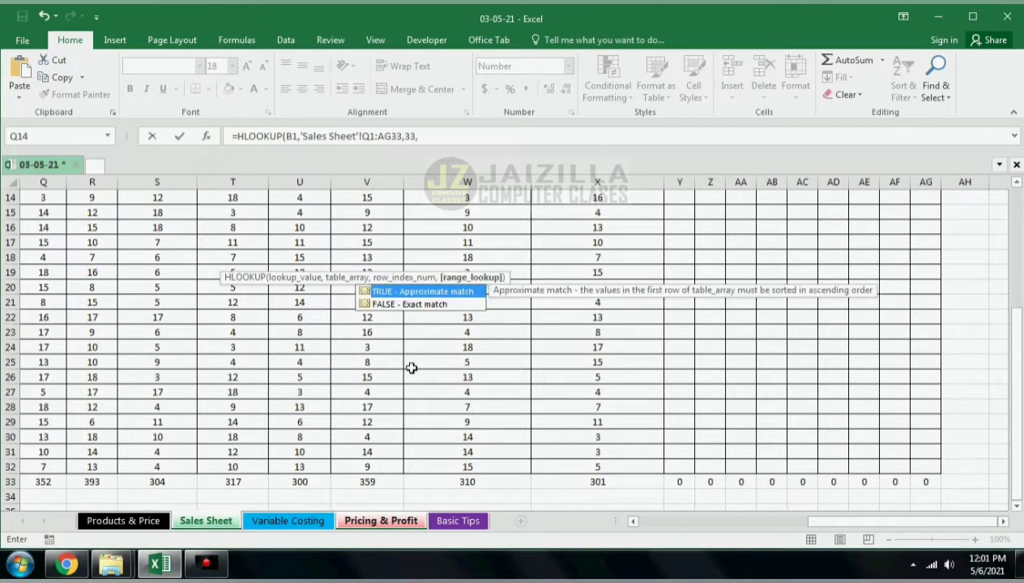
type("0)")
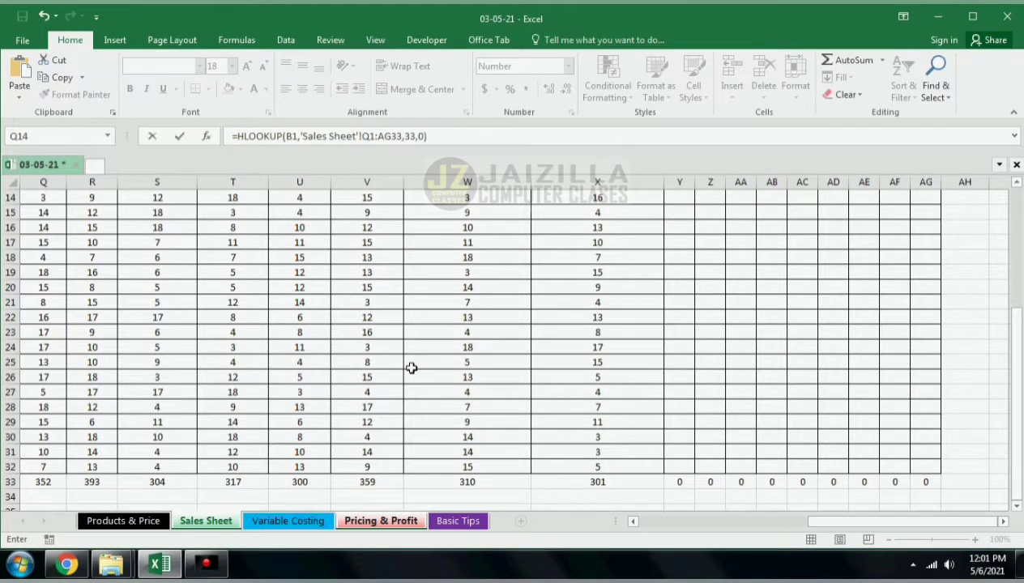
scroll(876, 507, "left", 1)
key("Return")
key("Up")
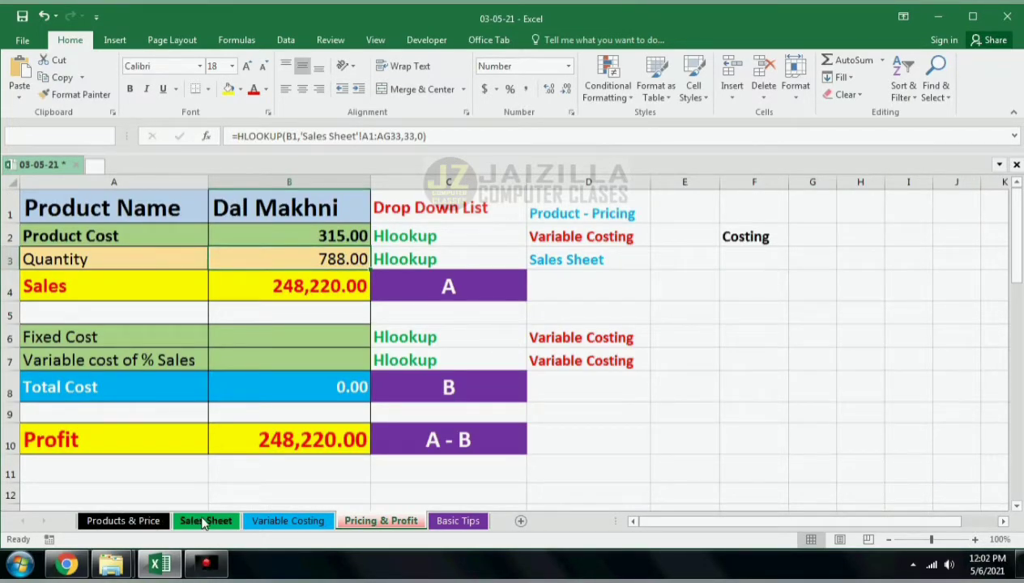
Step: Clear the Dal Makhni daily sales in B2:B13 on the Sales Sheet and check the Quantity on Pricing & Profit
left_click(204, 521)
left_click_drag(822, 522, 580, 522)
left_click(84, 482)
scroll(103, 390, "up", 5)
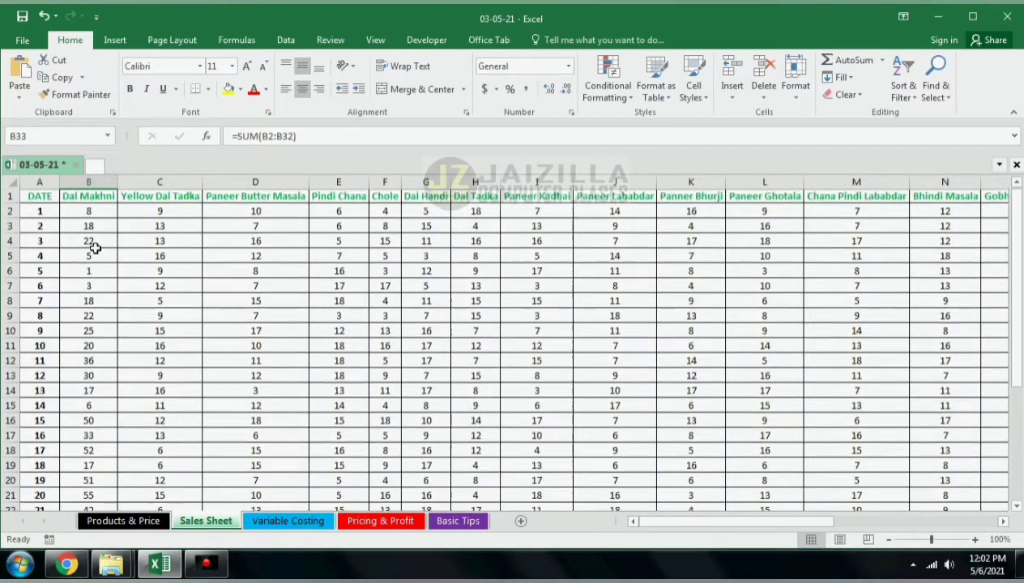
left_click(87, 212)
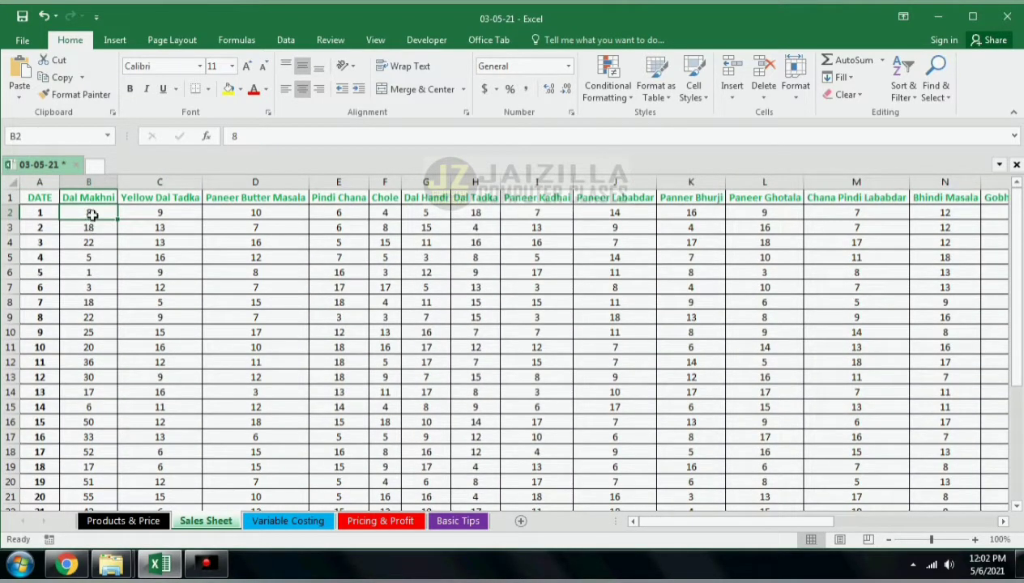
left_click_drag(91, 213, 89, 377)
key("Delete")
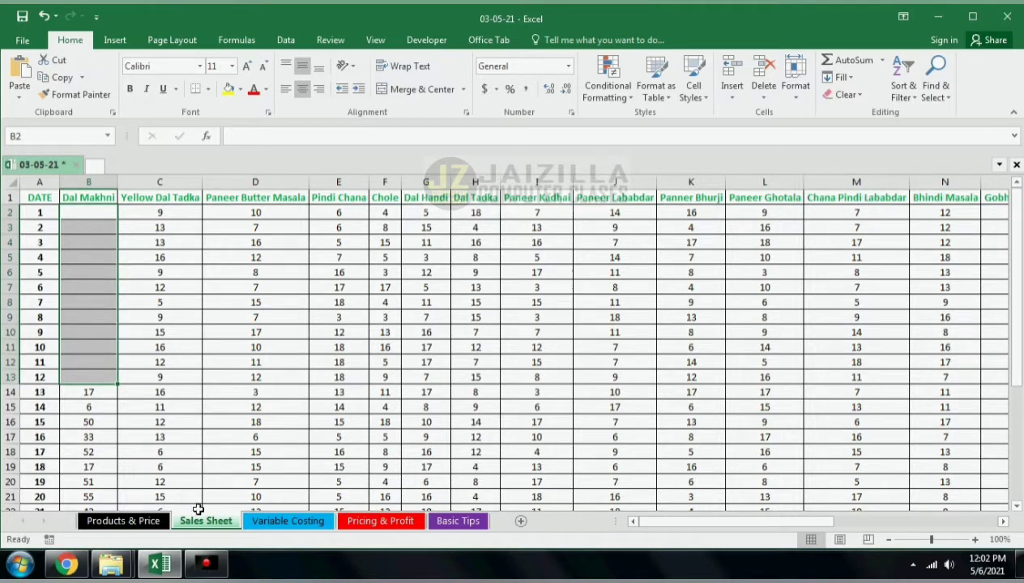
left_click(397, 525)
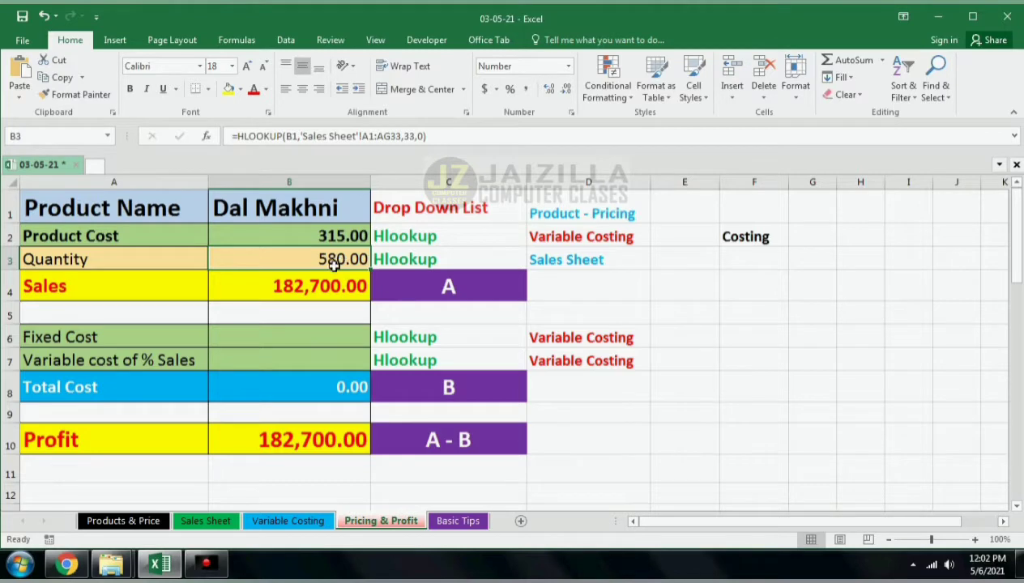
Step: Restore the cleared Dal Makhni sales figures and return to Pricing & Profit
left_click(206, 520)
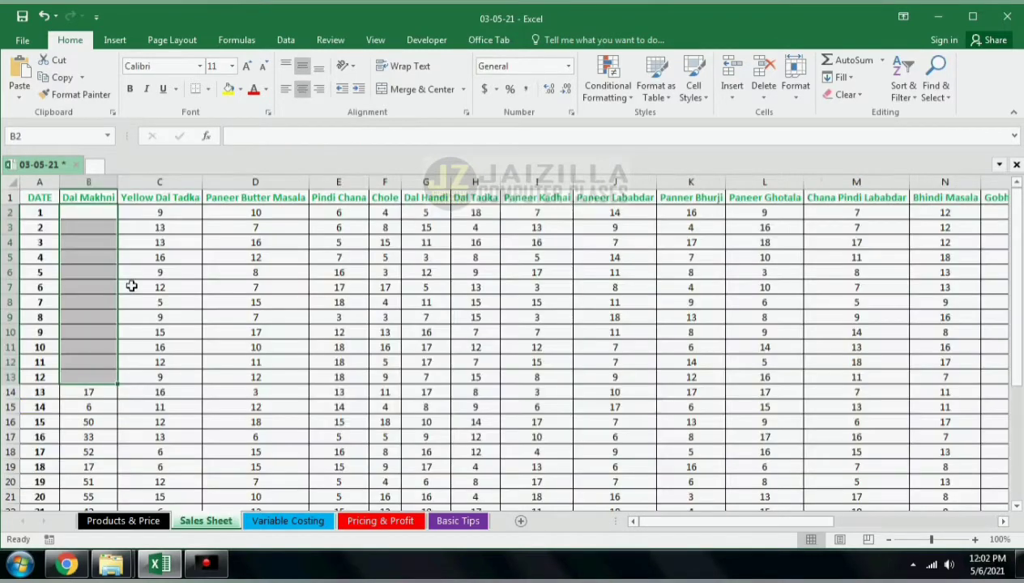
key("ctrl+v")
left_click(374, 522)
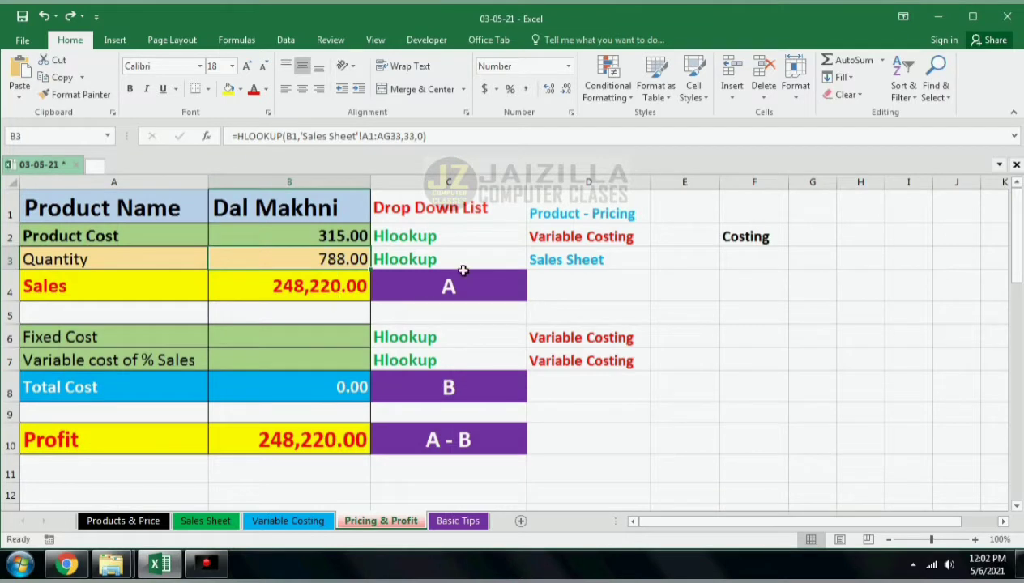
left_click(298, 337)
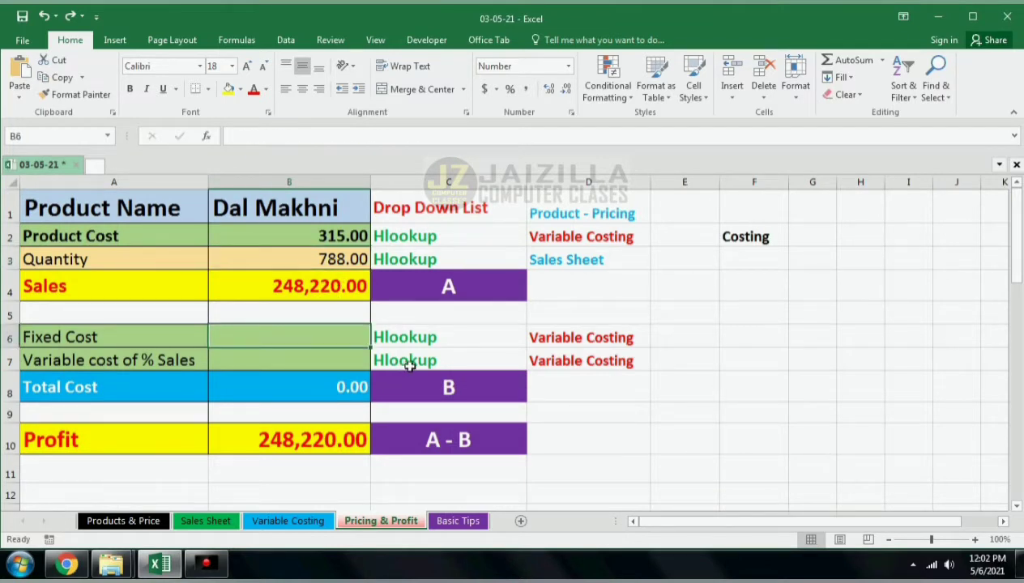
type("=")
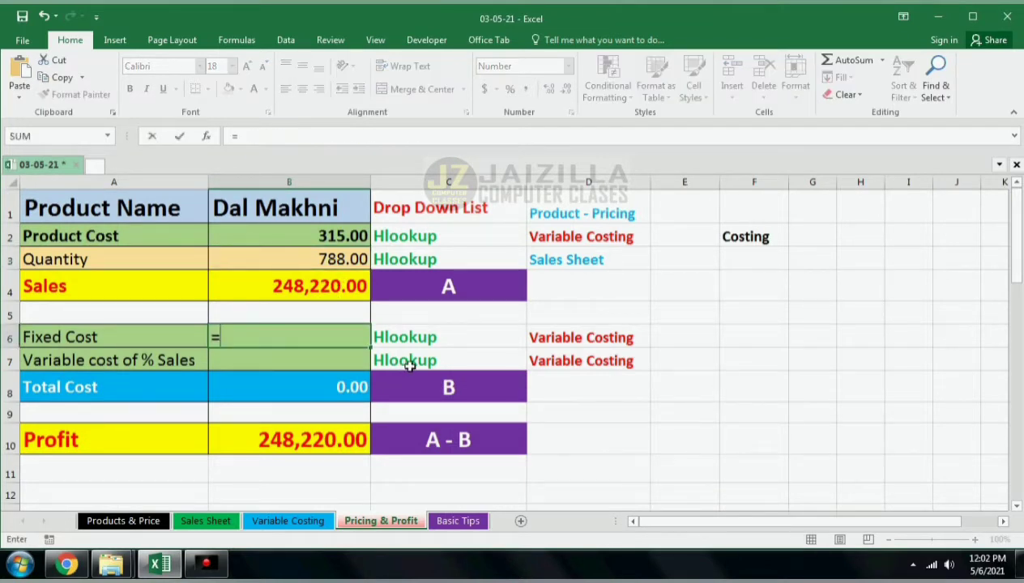
type("hl")
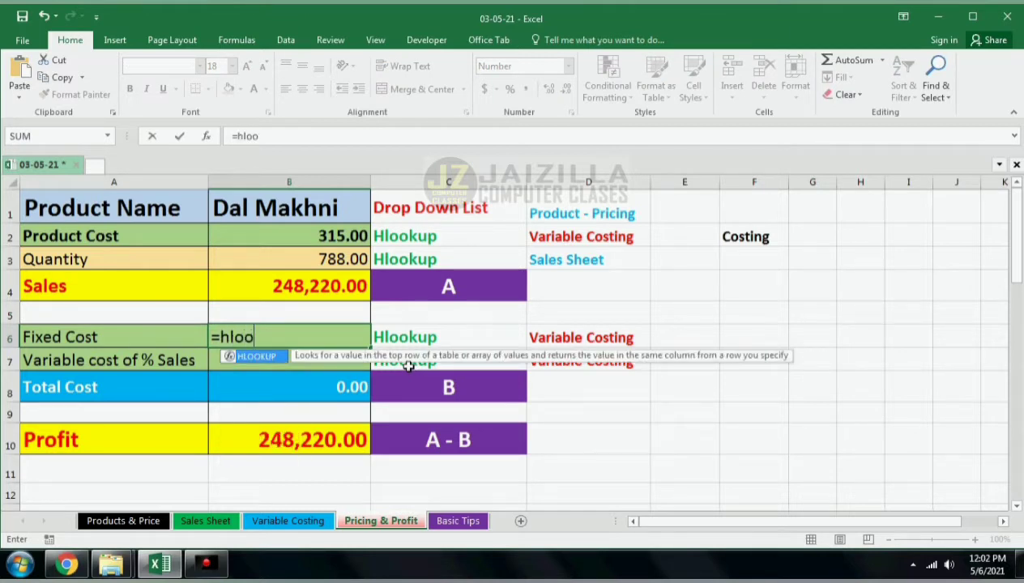
type("oo")
key("Tab")
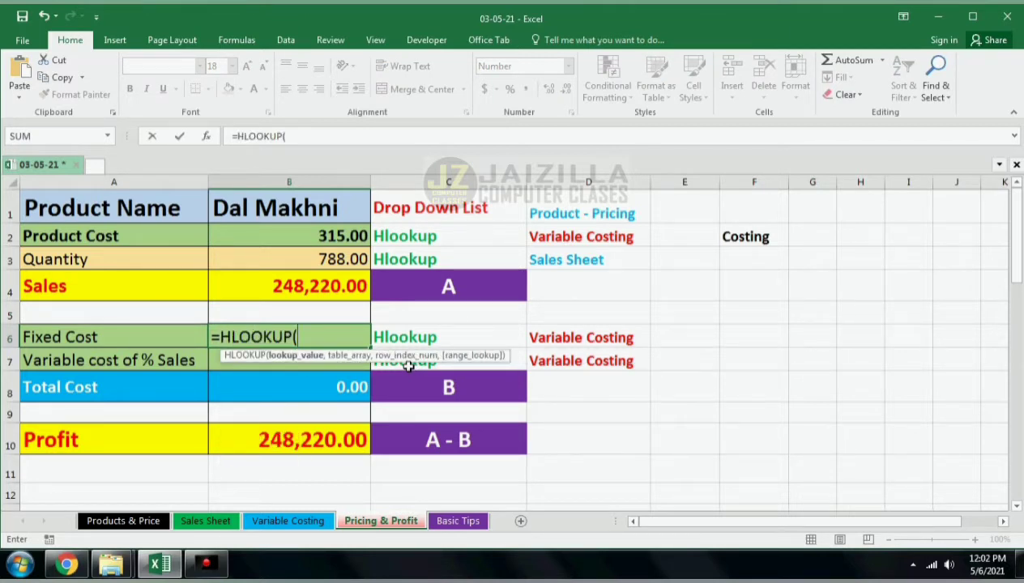
type(",")
left_click(304, 209)
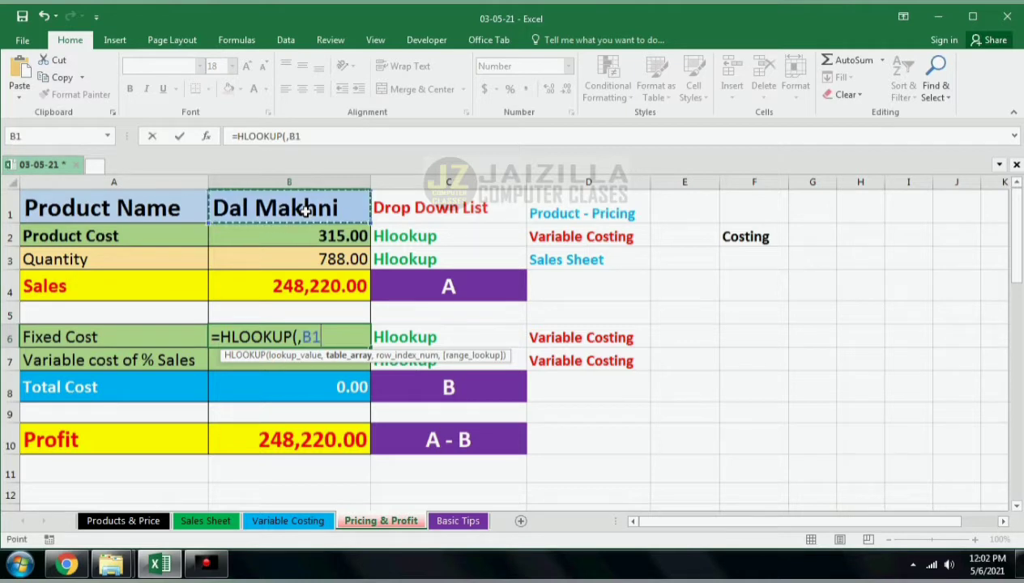
type(",")
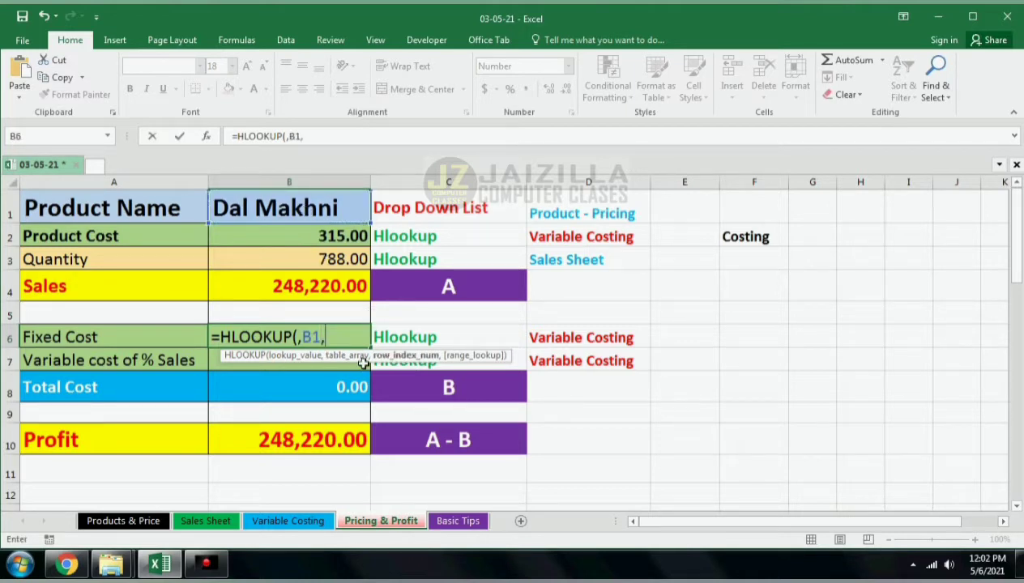
left_click(302, 520)
scroll(212, 393, "up", 14)
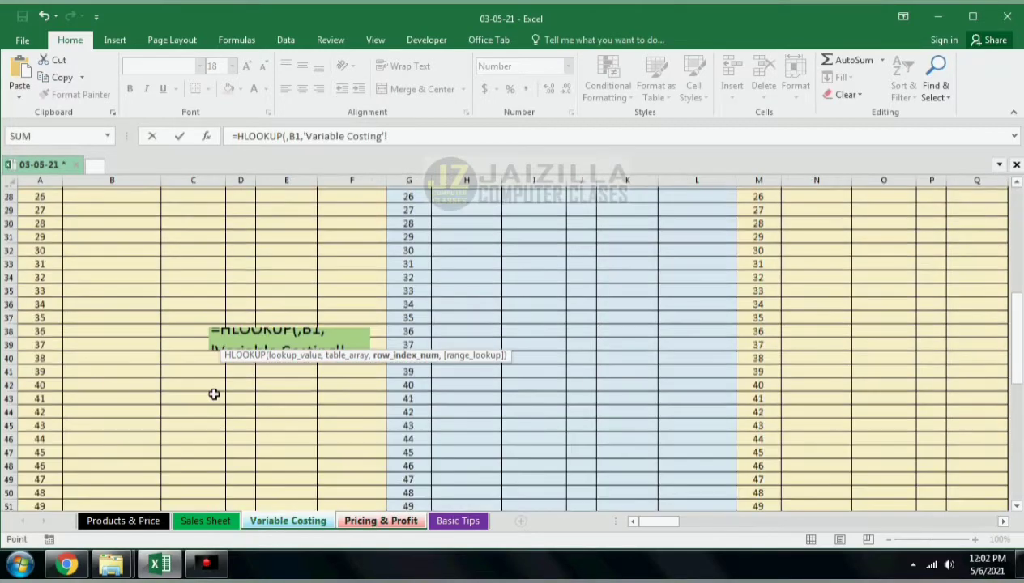
left_click_drag(46, 193, 283, 407)
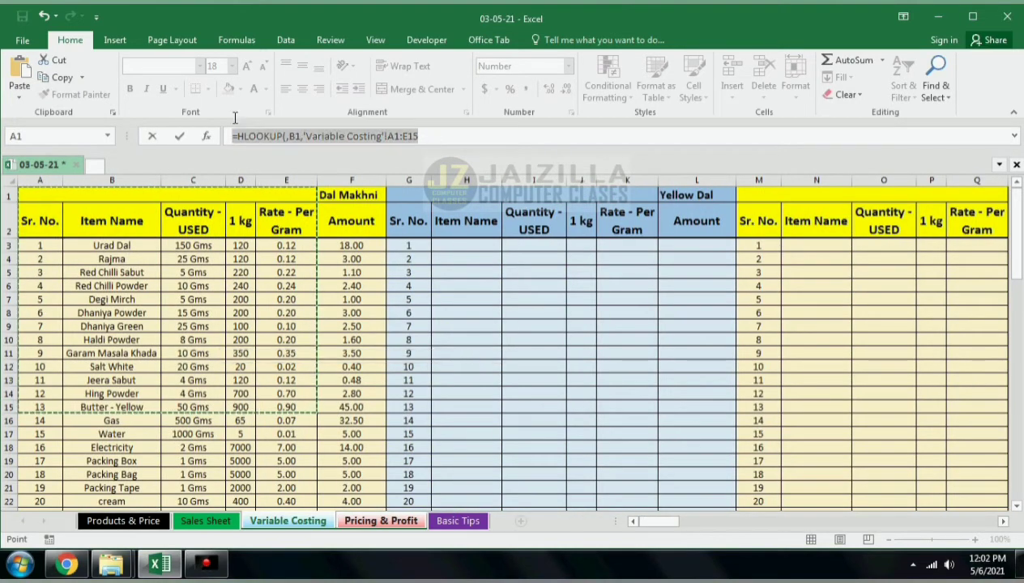
key("Escape")
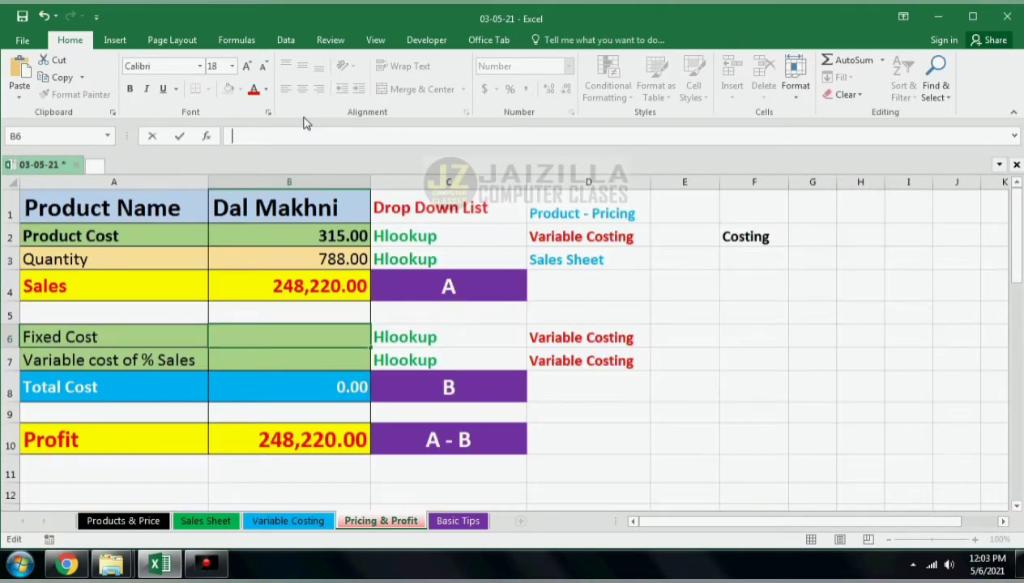
Step: Copy the HLOOKUP formula text from the Product Cost cell B2
left_click(318, 236)
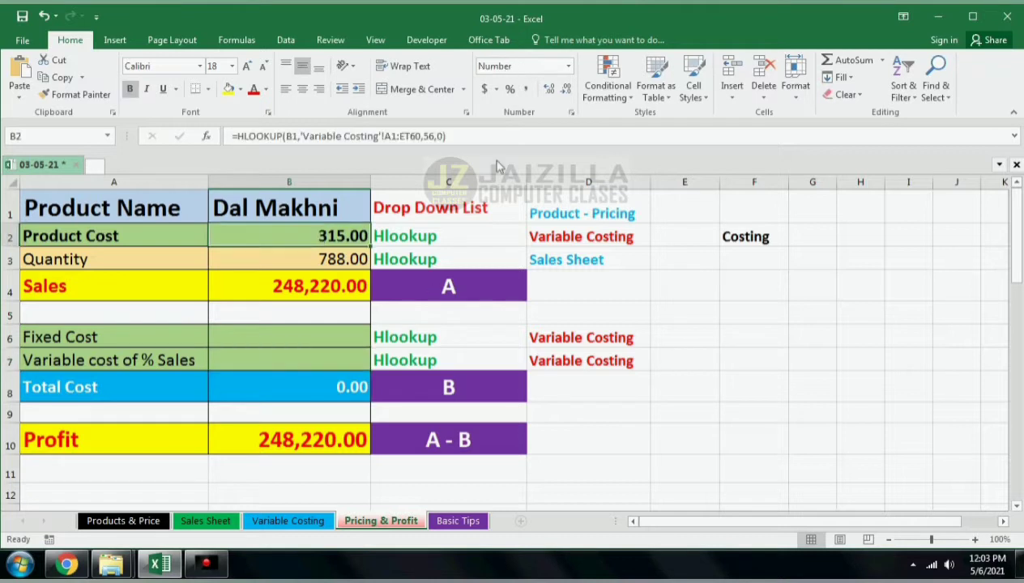
left_click(491, 136)
key("shift+Home")
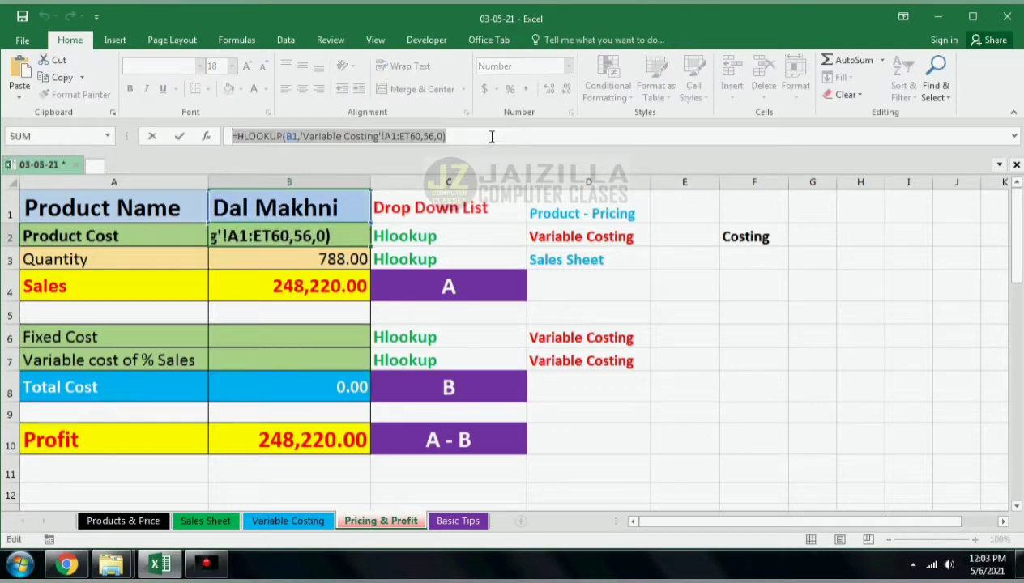
key("Return")
key("Return")
key("Return")
key("Return")
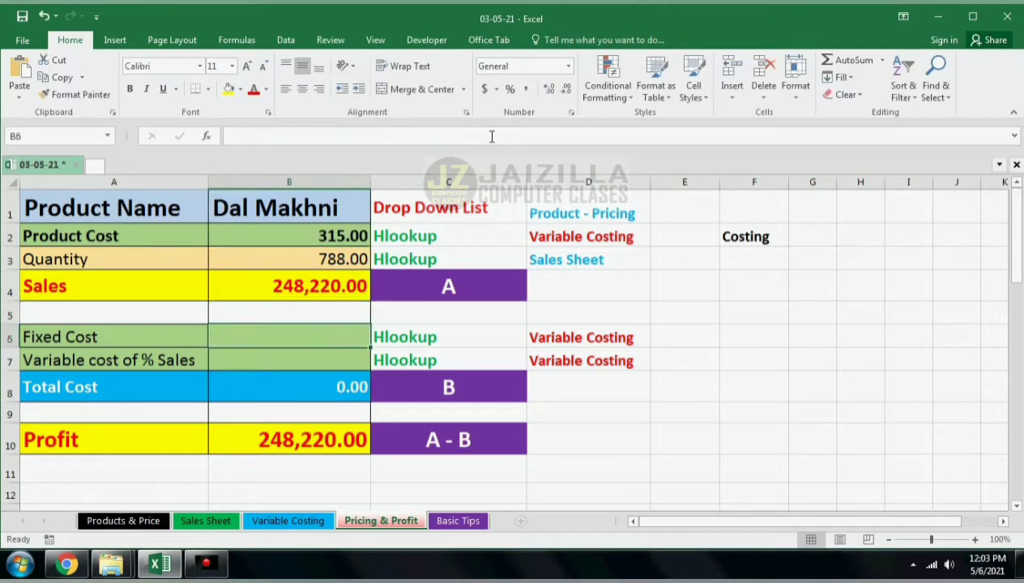
Step: Paste the copied formula into Fixed Cost cell B6 and change its row index to 60 for the FIXED COST row
left_click(286, 520)
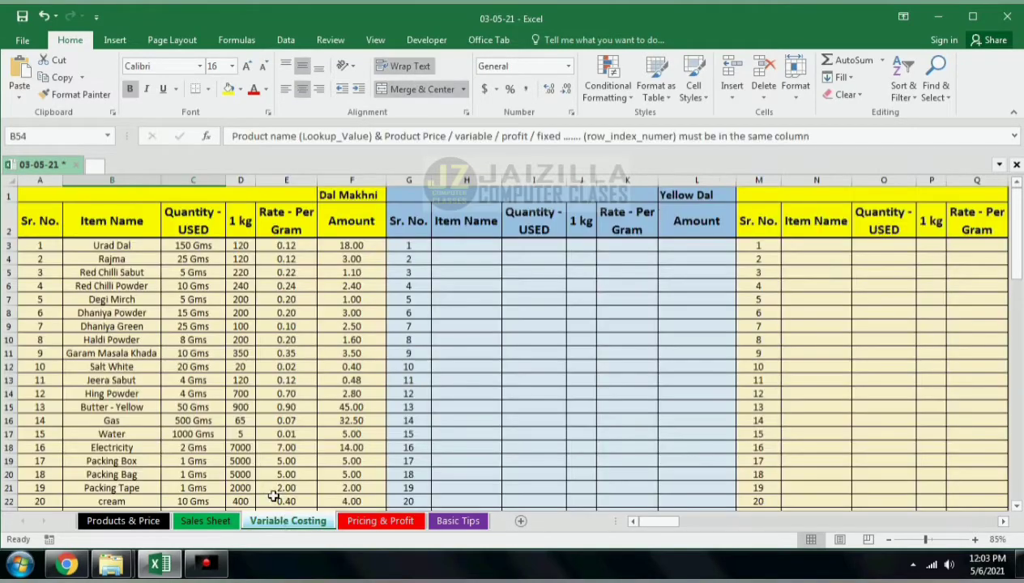
scroll(290, 487, "down", 14)
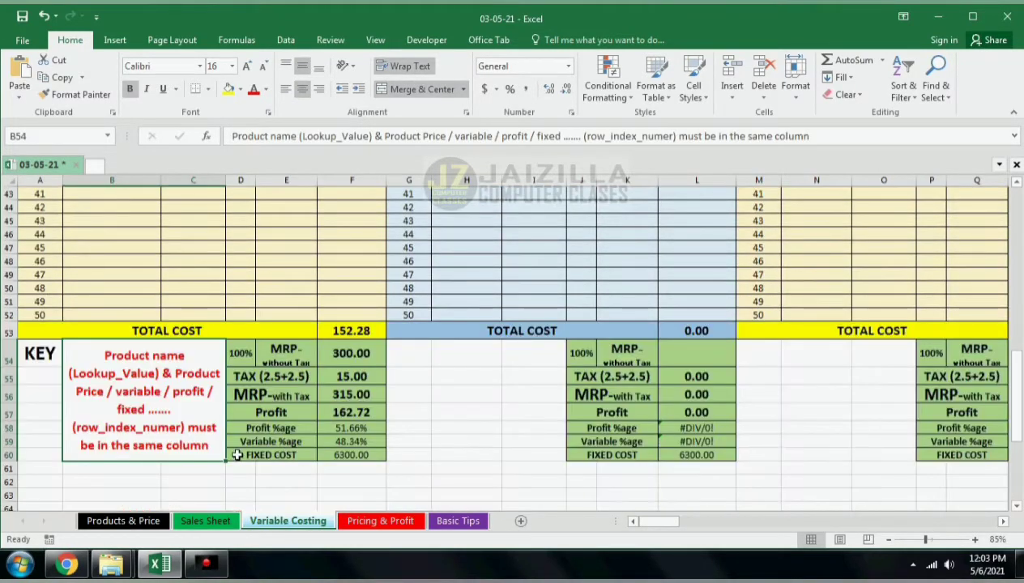
left_click(371, 521)
double_click(322, 346)
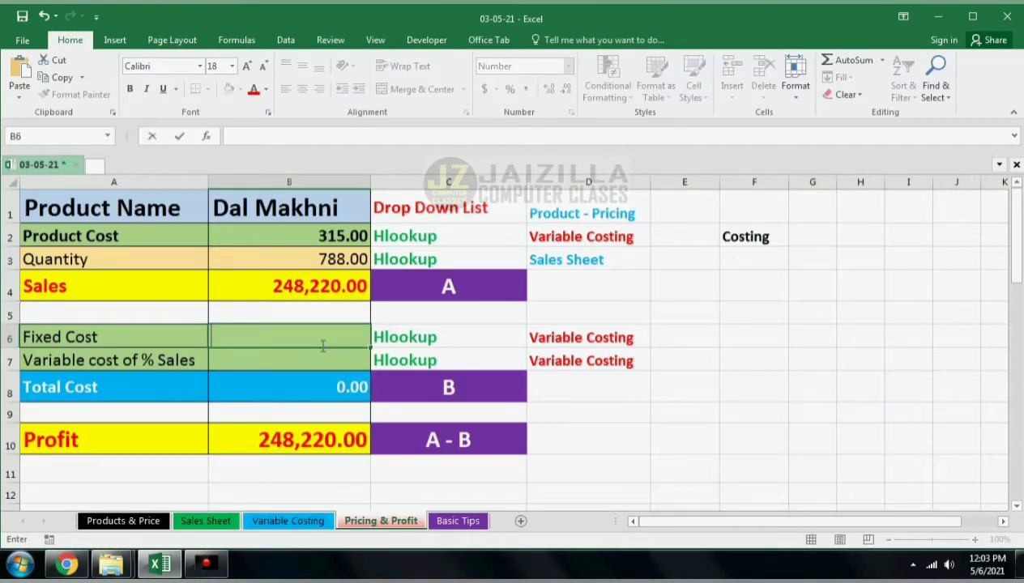
key("ctrl+v")
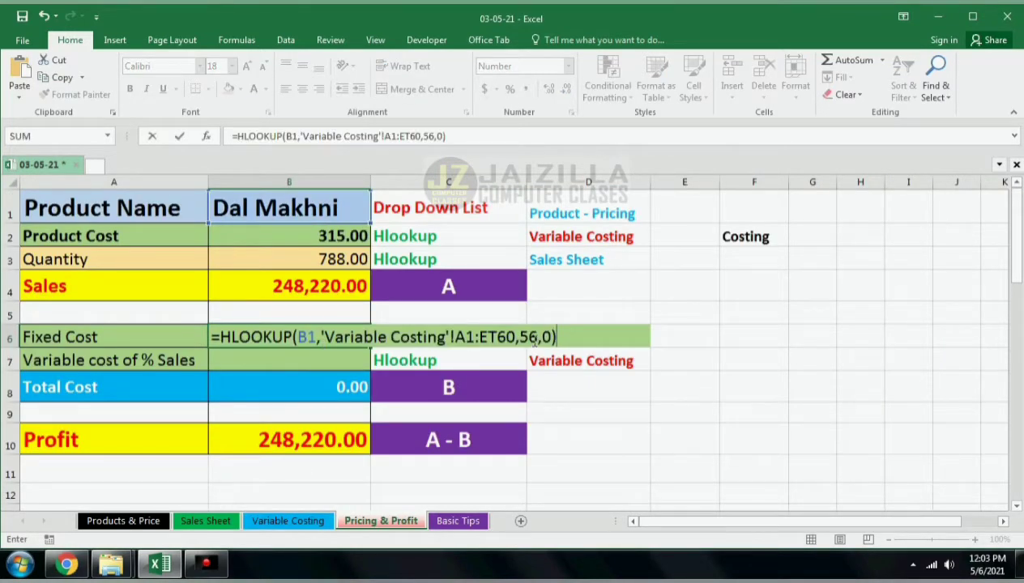
left_click(534, 338)
key("shift+Left")
key("shift+Left")
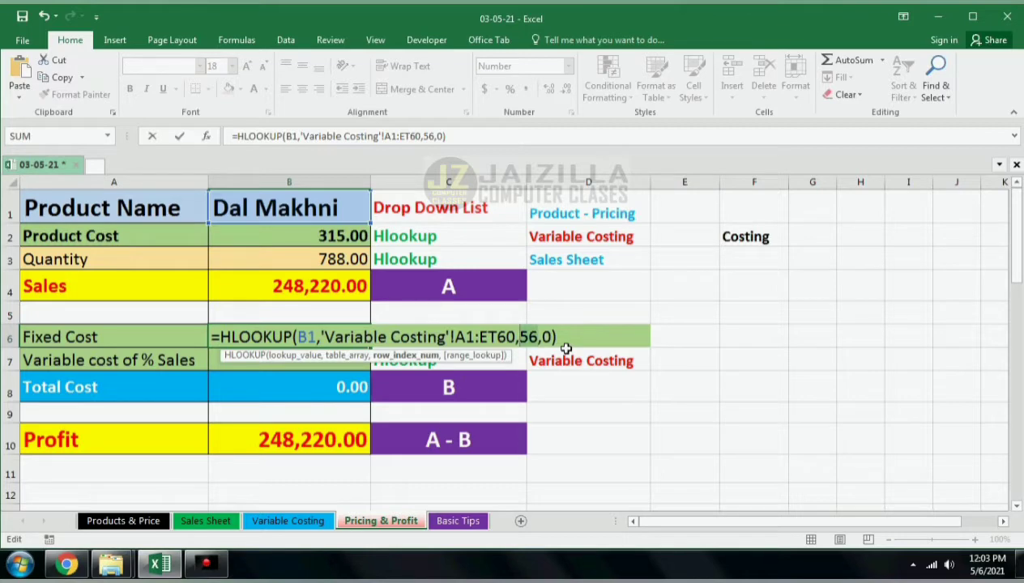
type("60")
key("Return")
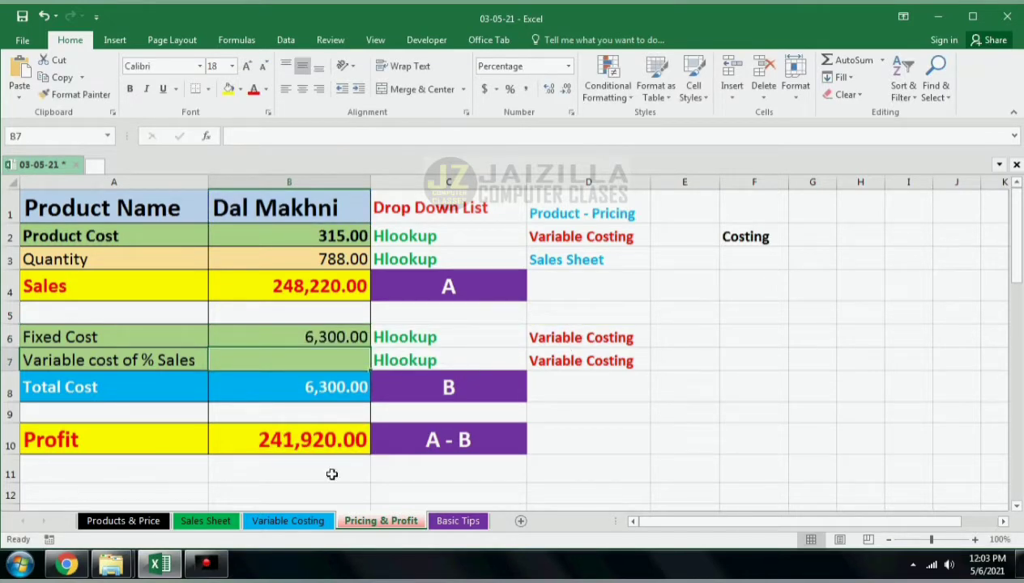
left_click(295, 521)
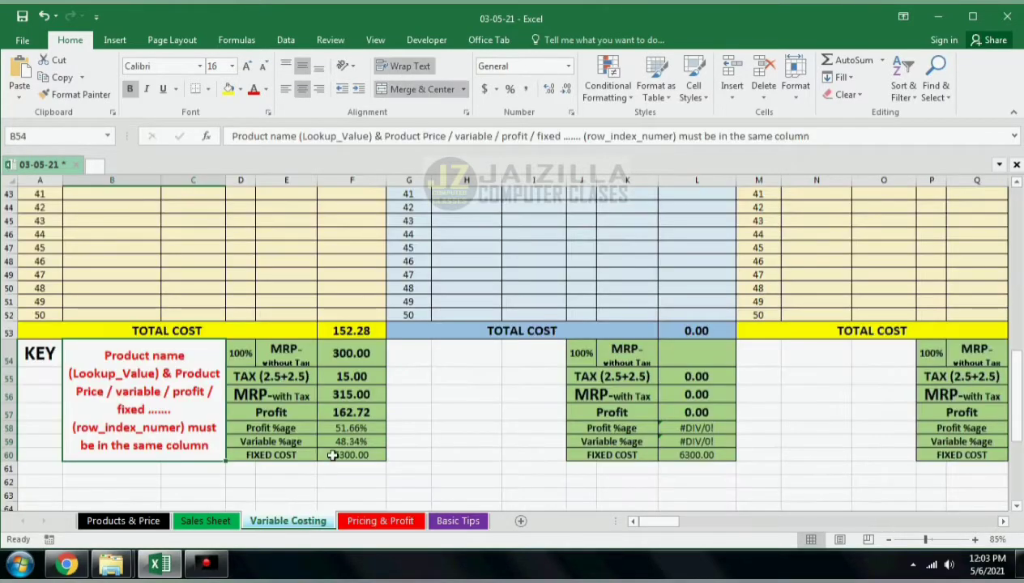
Step: Enter an HLOOKUP in Variable cost of % Sales cell B7 on B1 over 'Variable Costing'!A1:ET60 with row index 59
left_click(360, 523)
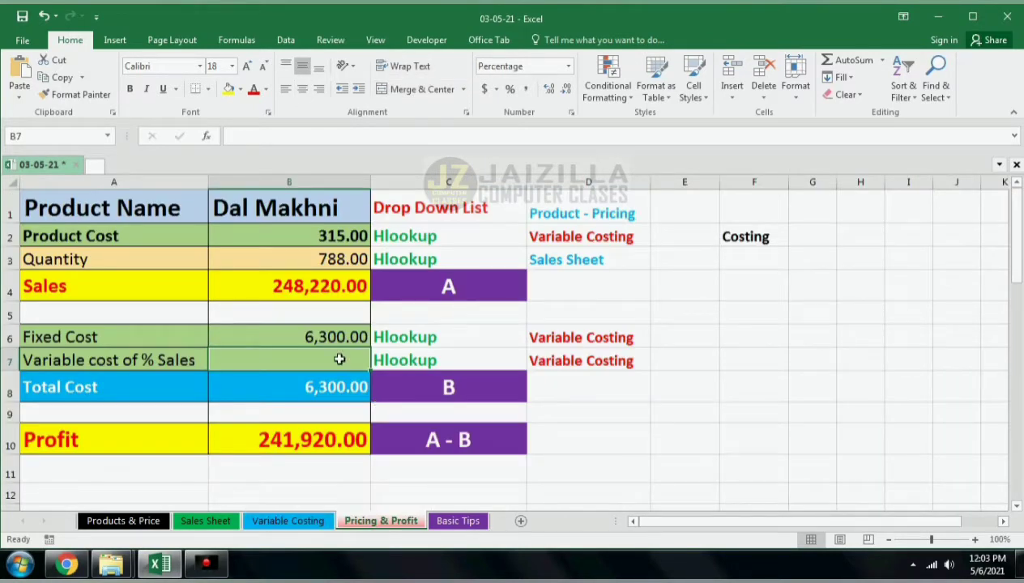
left_click(268, 522)
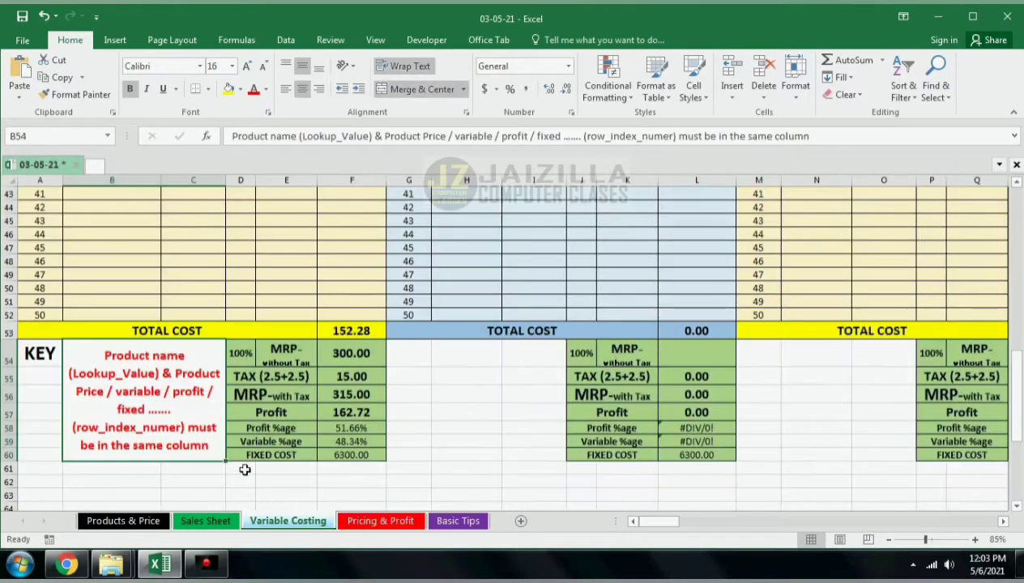
left_click(357, 441)
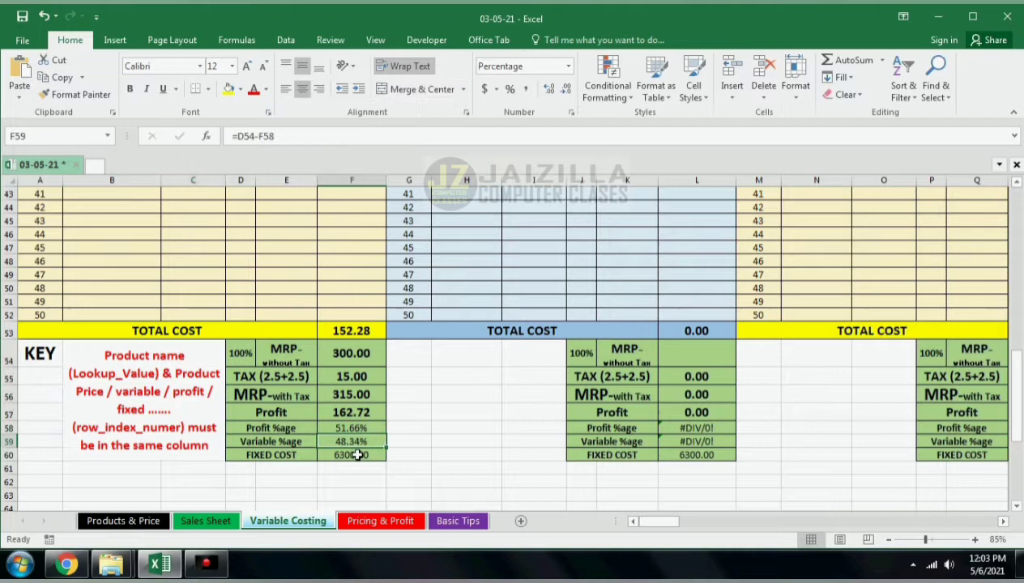
left_click(357, 522)
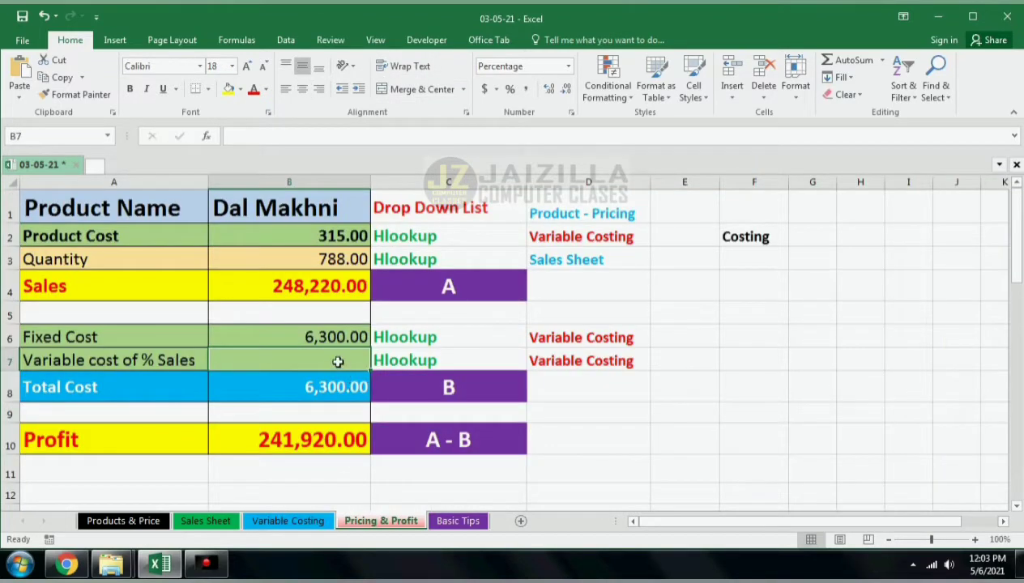
type("=HLOOKUP(B1,'Variable Costing'!A1:ET60,56,0)")
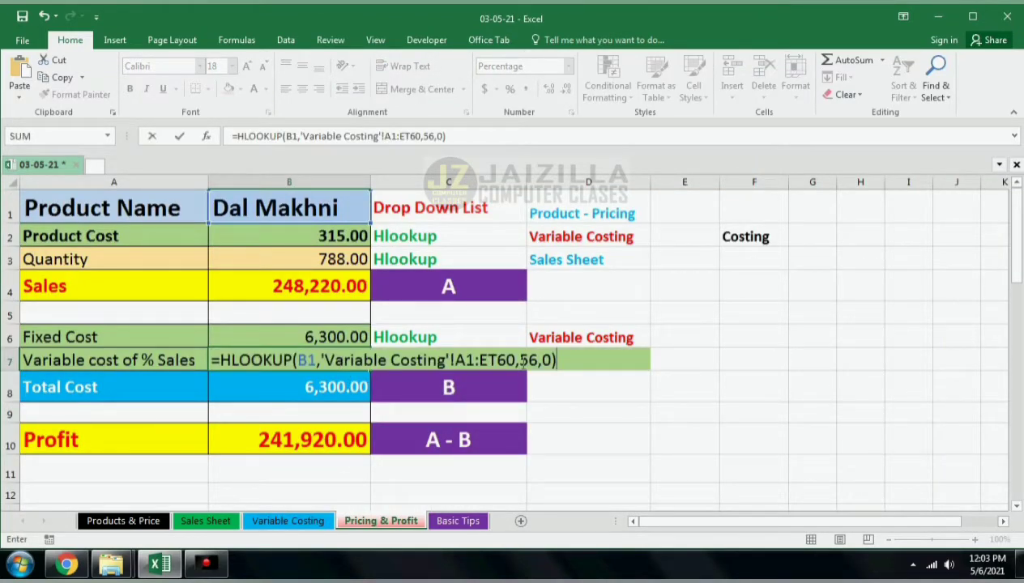
left_click(535, 360)
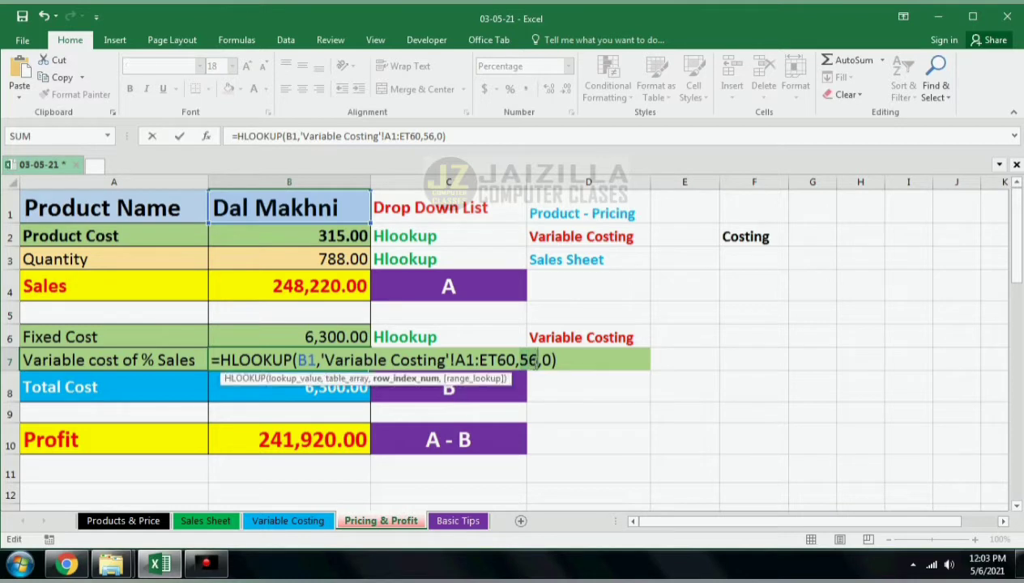
key("BackSpace")
type("9")
key("Return")
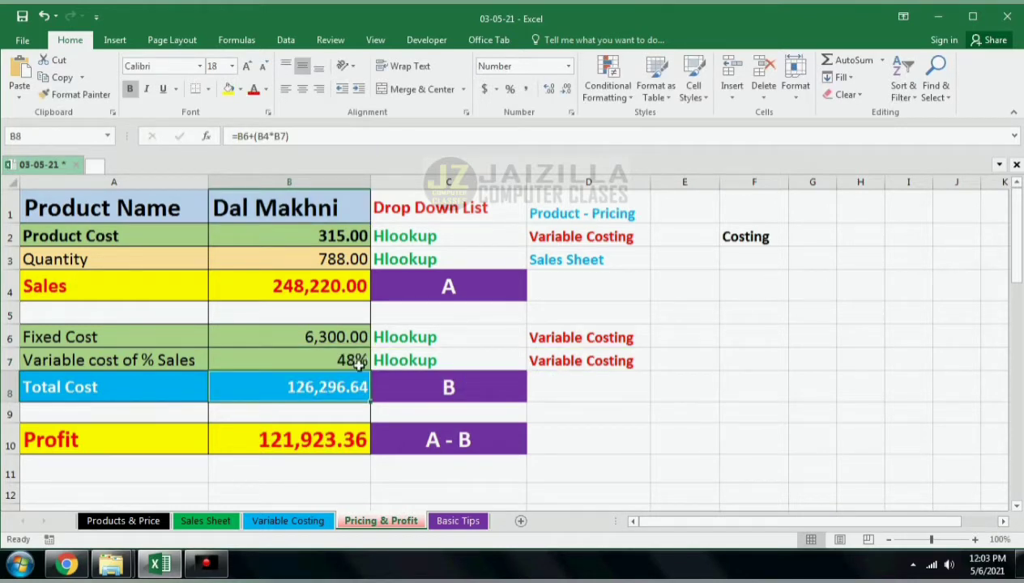
Step: Delete the Godown, Waiter 3 and Company loan expense amounts on the Products & Price sheet
key("Up")
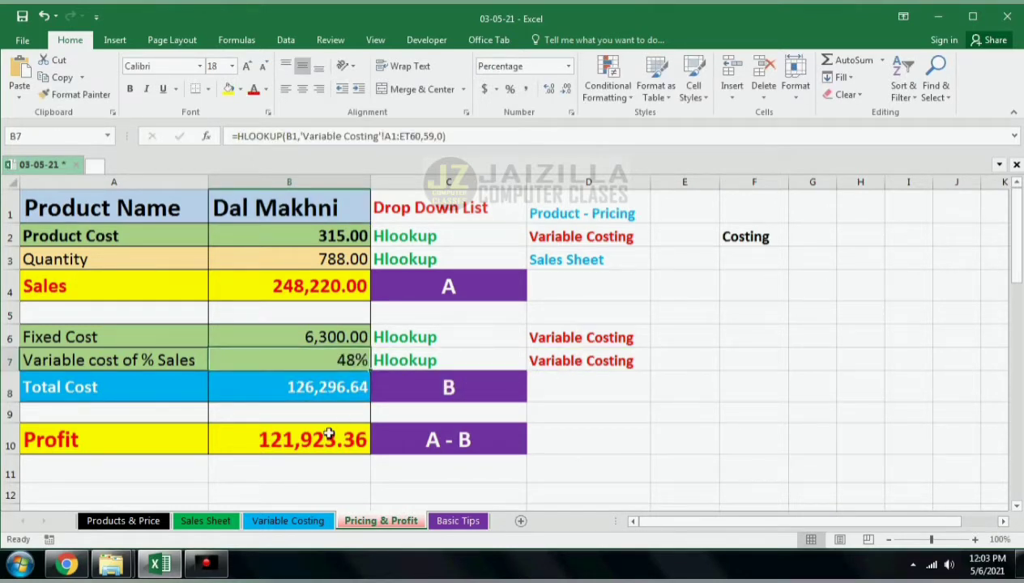
left_click(345, 335)
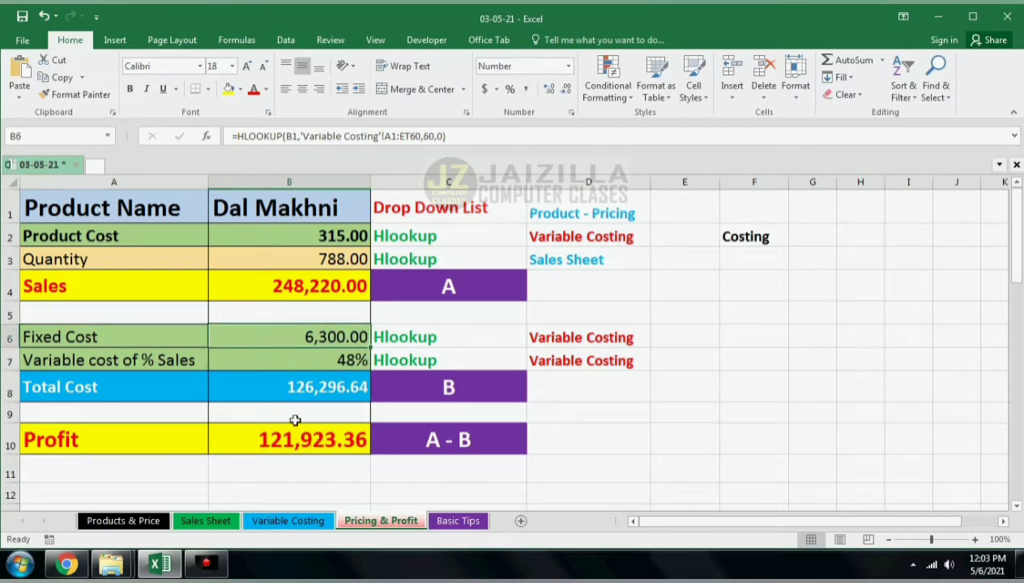
left_click(154, 522)
scroll(714, 322, "up", 2)
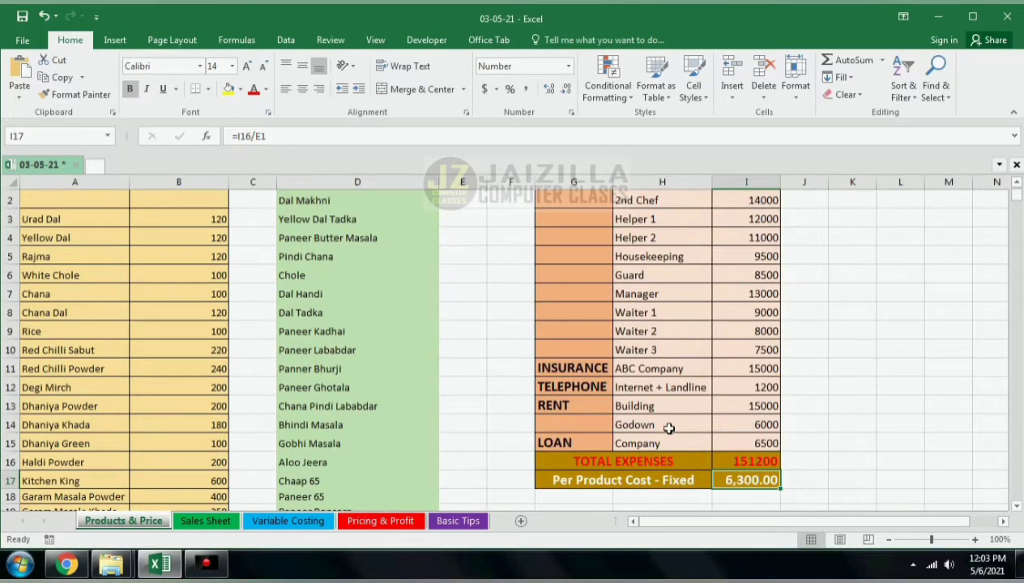
left_click_drag(668, 428, 759, 425)
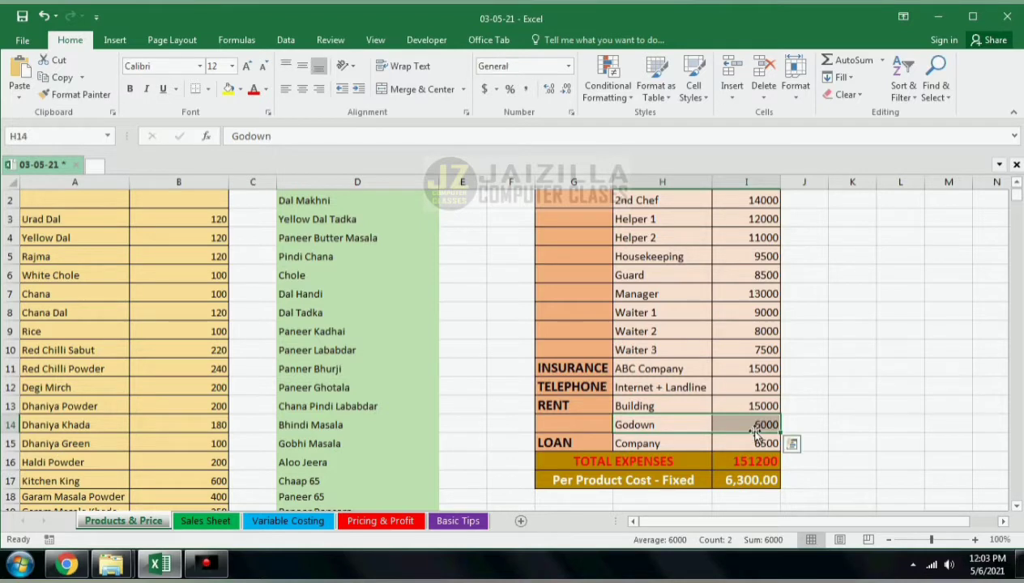
left_click(753, 429)
key("Delete")
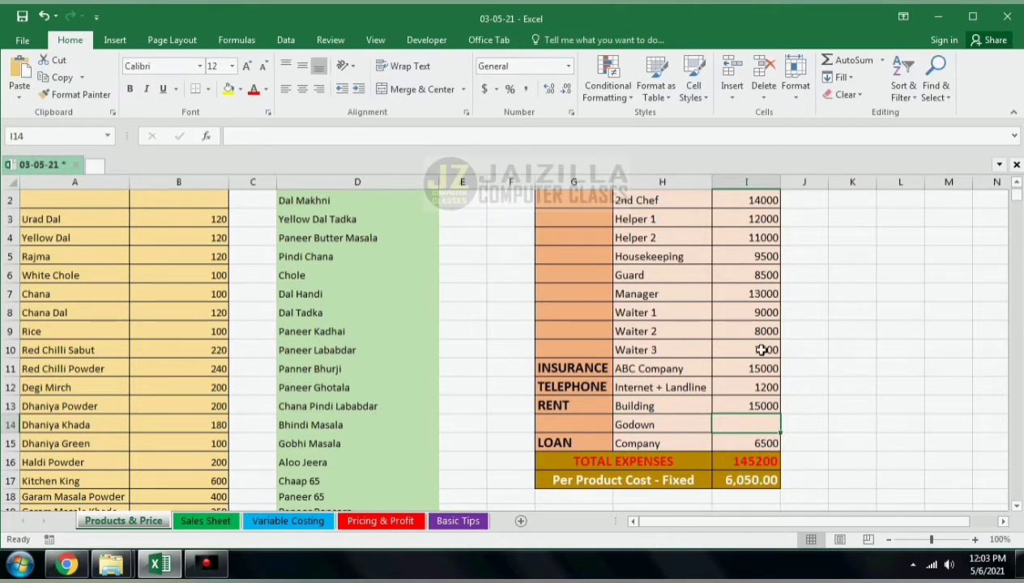
key("Up")
key("Up")
key("Up")
key("Up")
key("Delete")
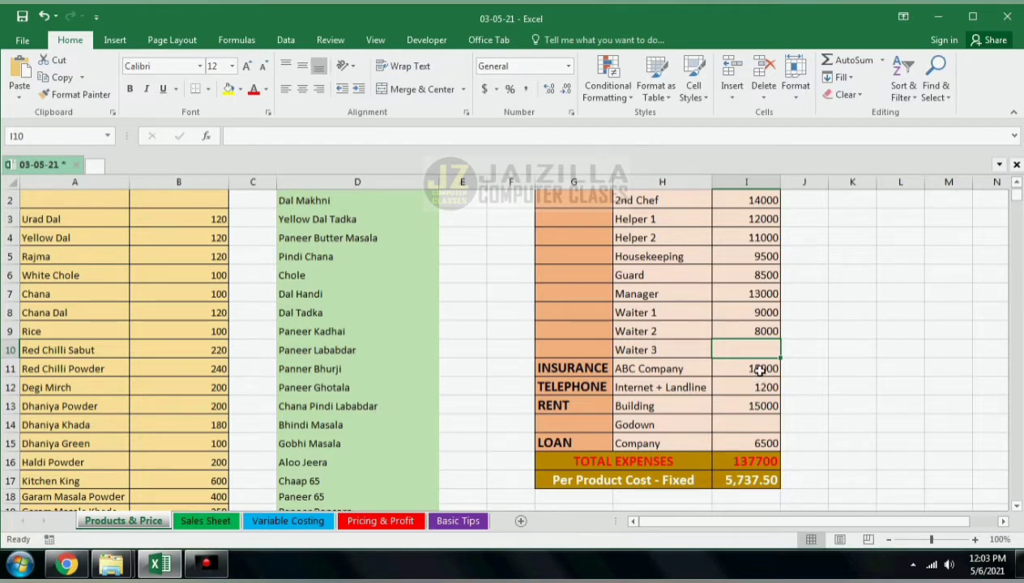
left_click(763, 442)
key("Delete")
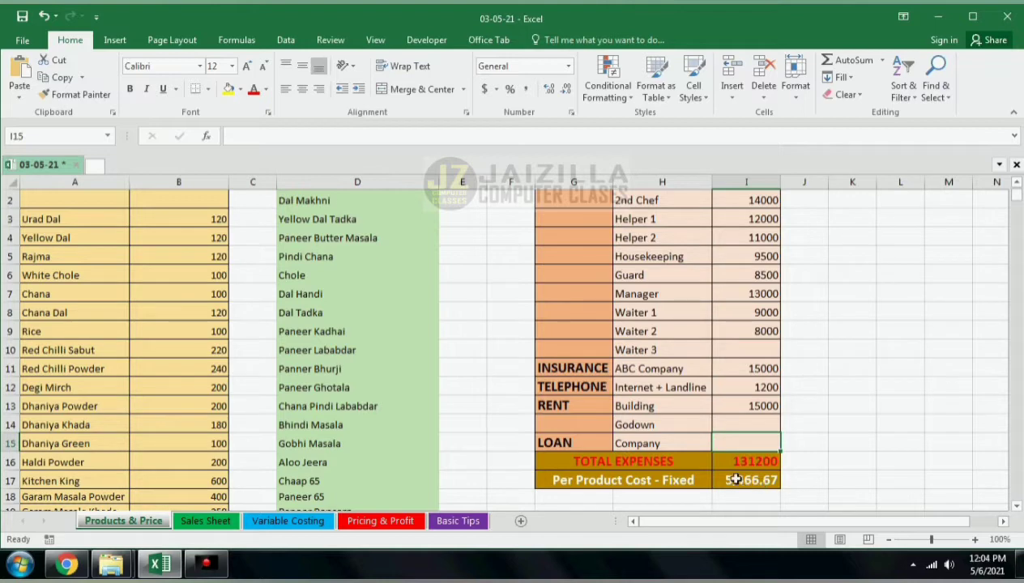
Step: Check the updated Fixed Cost on the Pricing & Profit and Variable Costing sheets
left_click(362, 523)
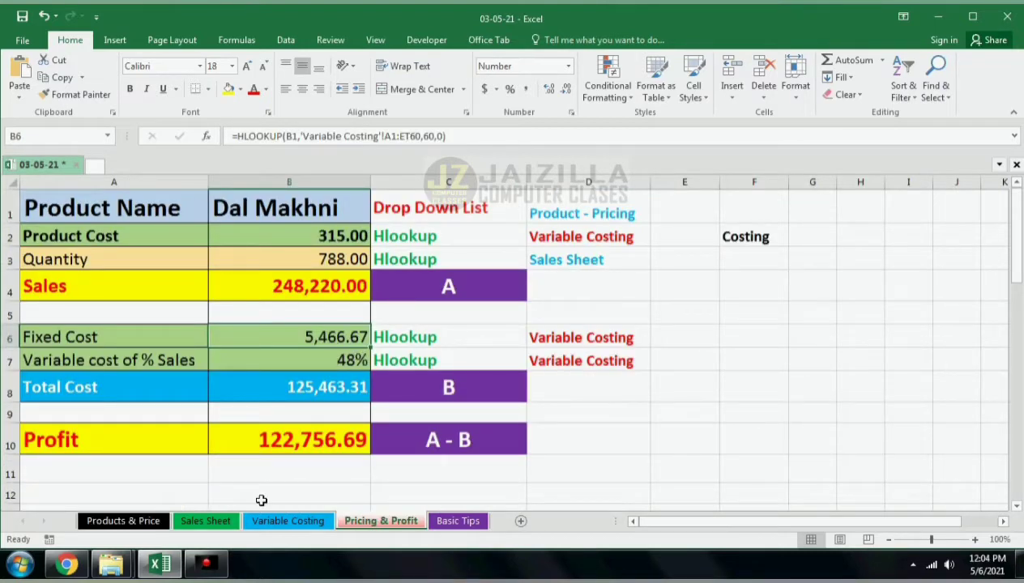
left_click(273, 521)
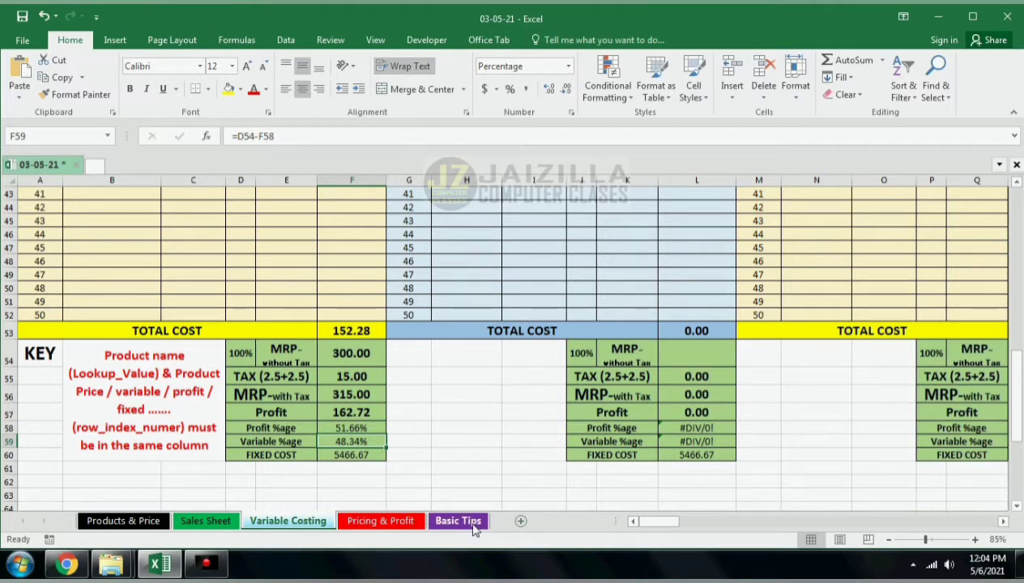
left_click(380, 521)
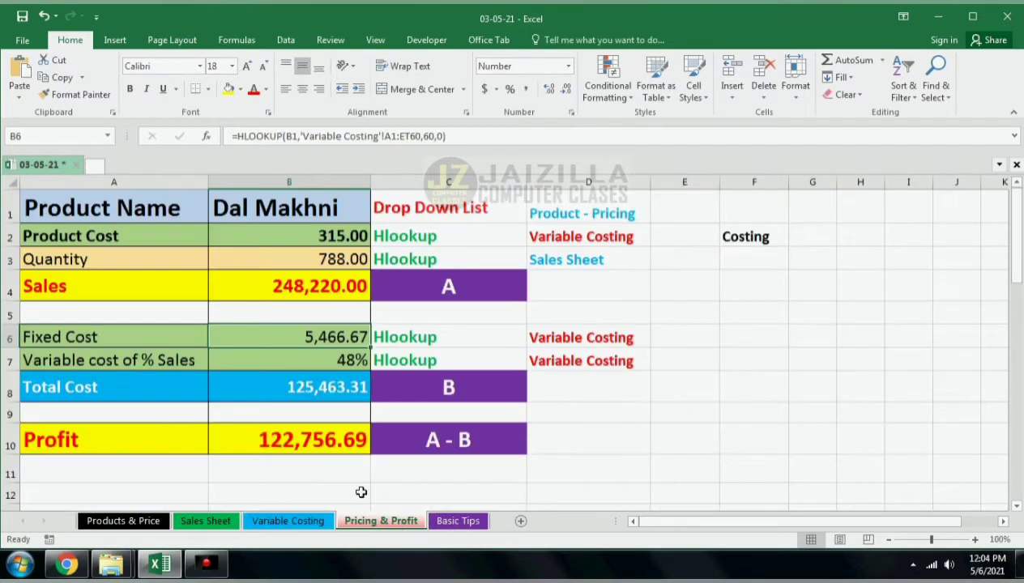
left_click(323, 206)
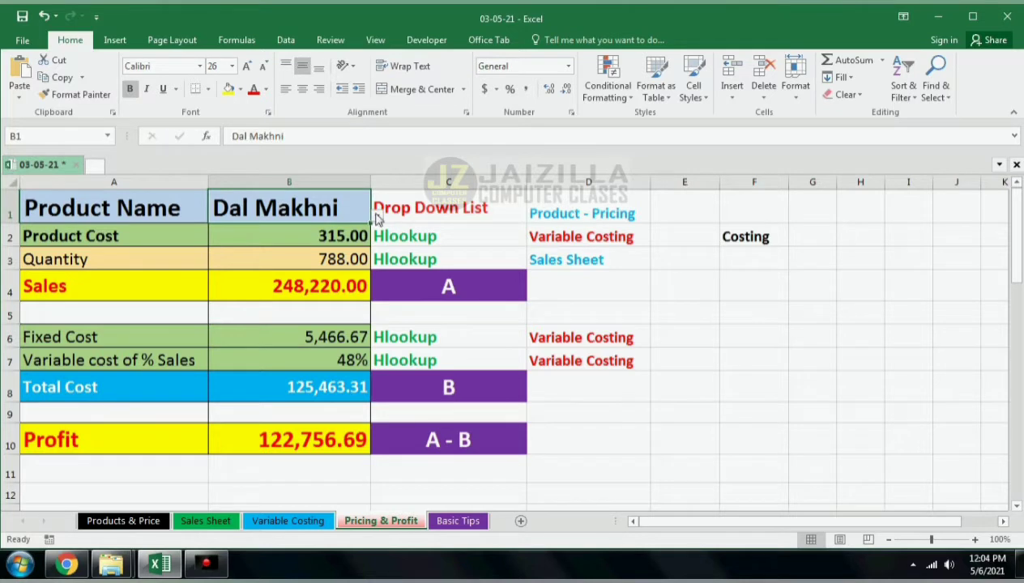
left_click(377, 216)
left_click(336, 229)
left_click(631, 297)
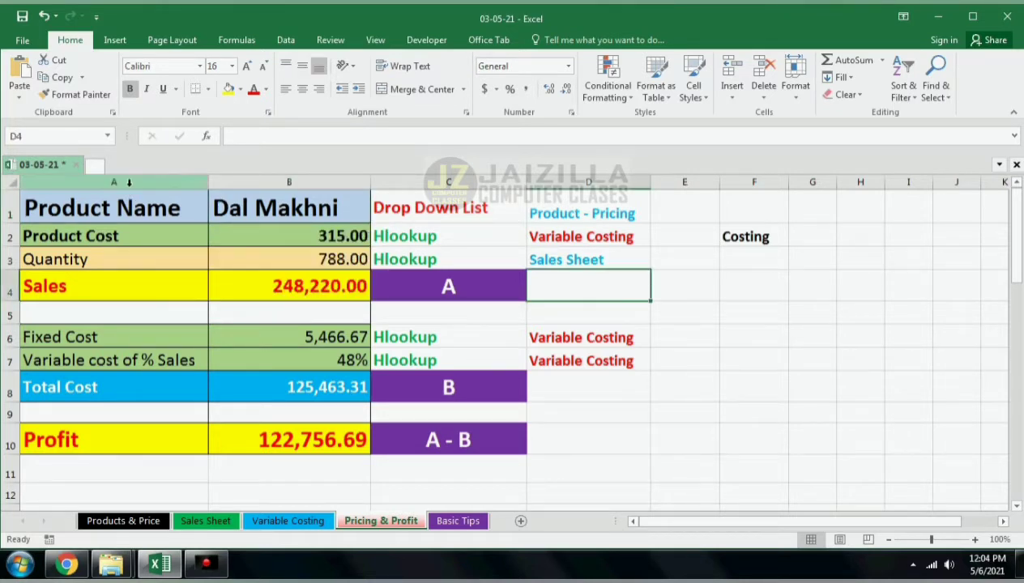
Step: Copy columns A:B and insert the copied cells as new columns C:D
left_click_drag(122, 182, 312, 179)
key("ctrl+c")
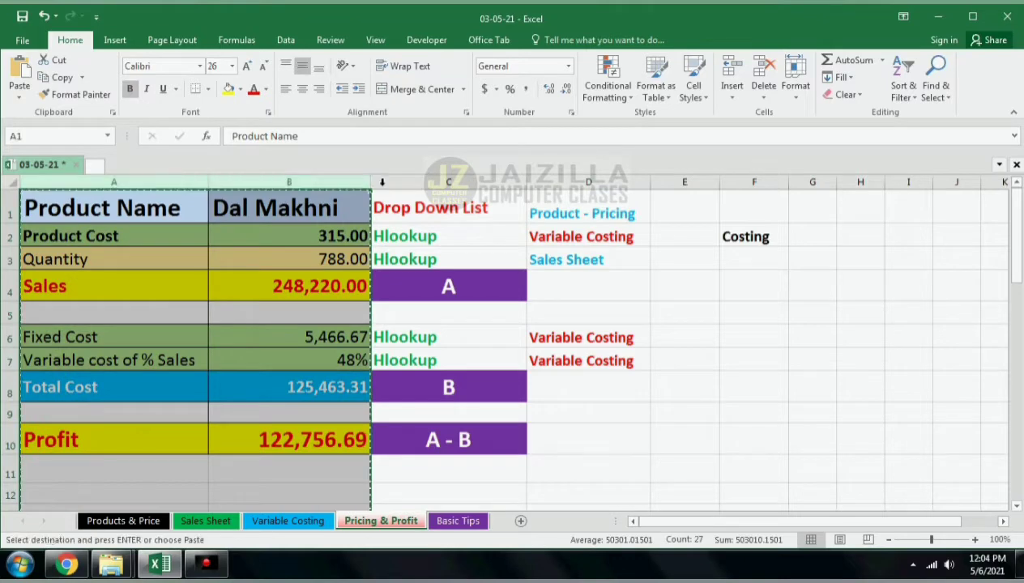
right_click(408, 176)
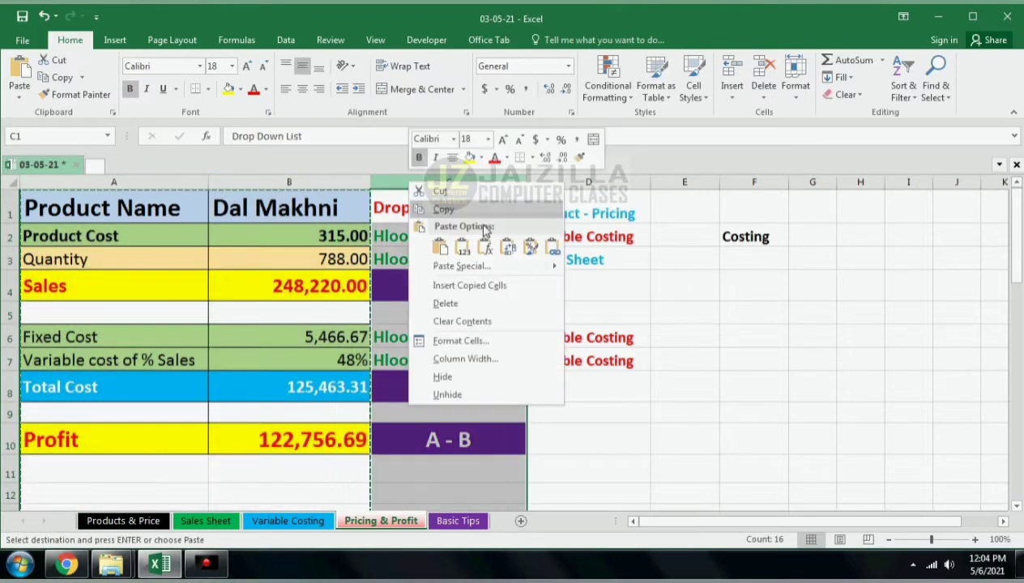
left_click(478, 283)
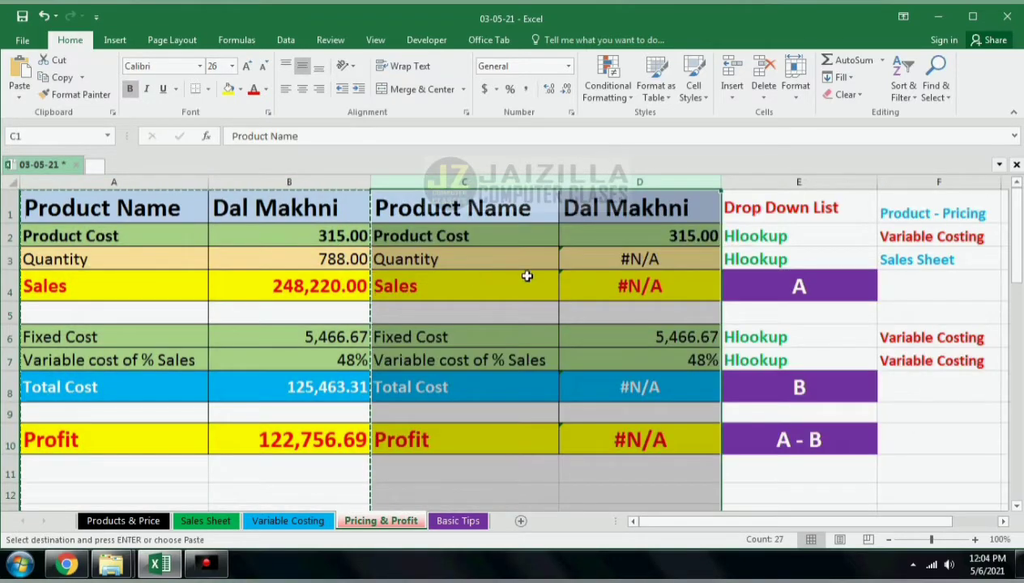
Step: Clear the Quantity, Product Cost and product name values in D3, D2 and D1 of the copied table
left_click(624, 259)
key("Delete")
left_click(649, 238)
key("Delete")
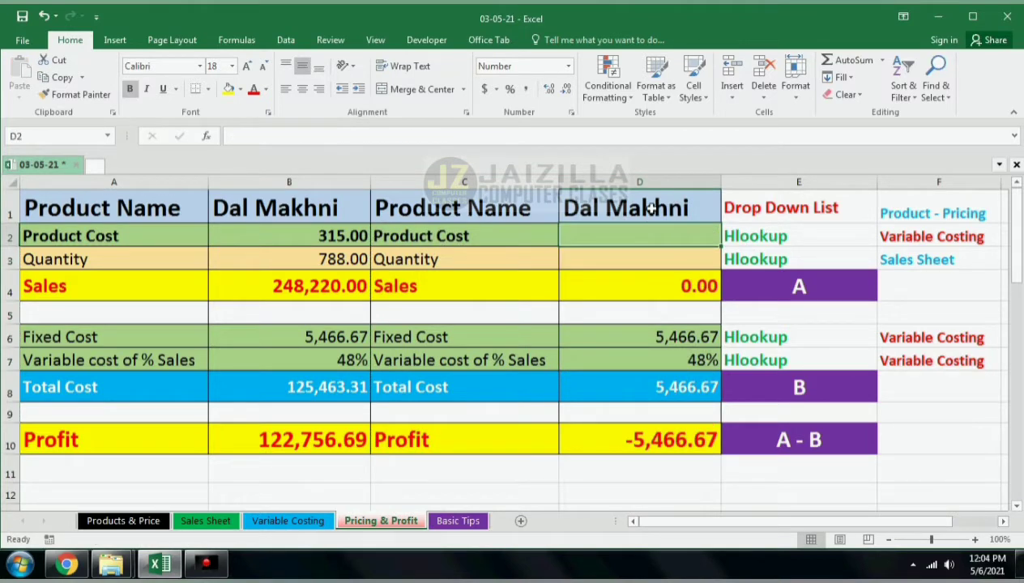
left_click(649, 208)
key("Delete")
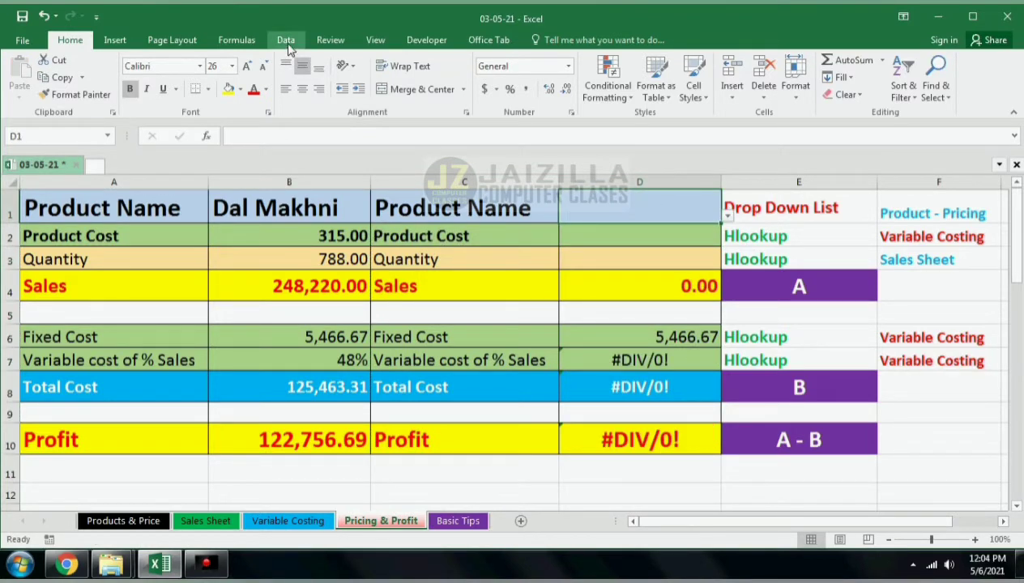
Step: Clear all data validation from cell D1
left_click(285, 40)
left_click(612, 92)
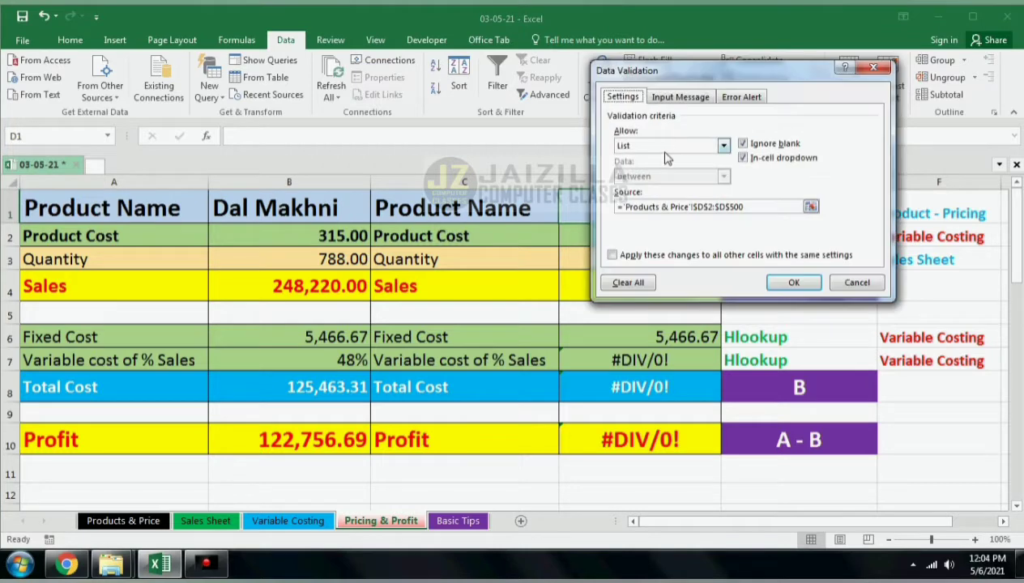
left_click(856, 283)
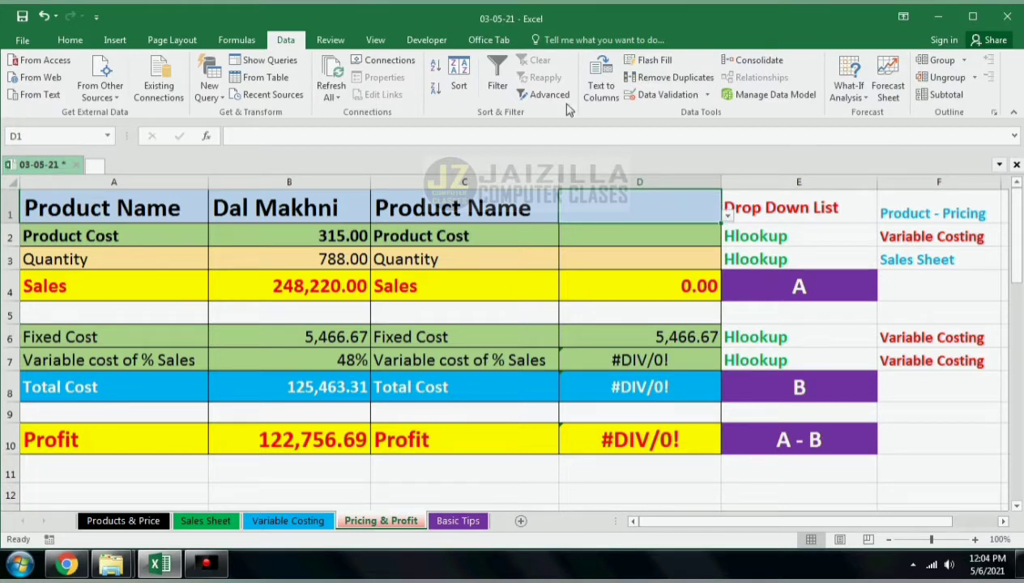
left_click(641, 96)
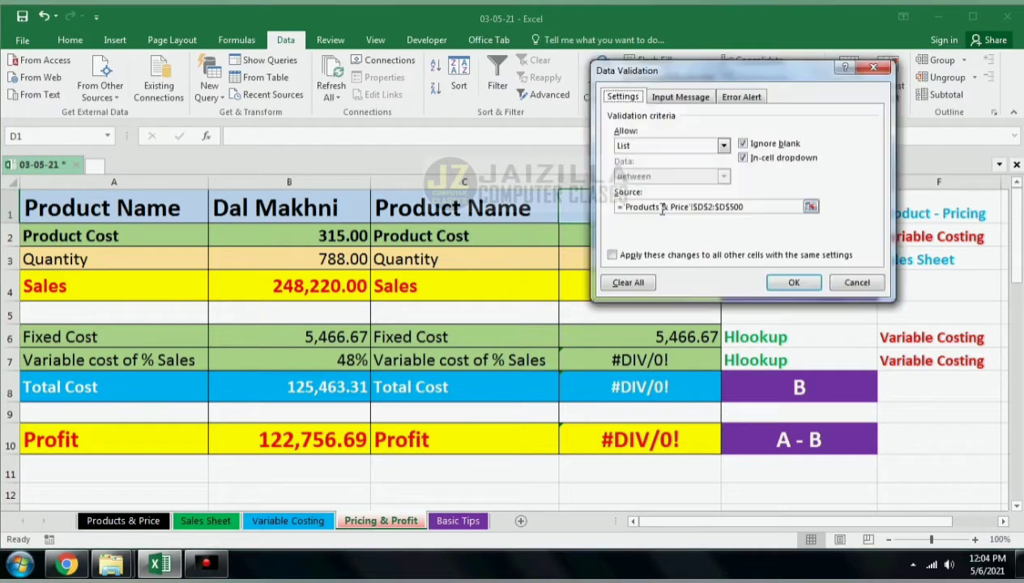
left_click(624, 285)
left_click(794, 281)
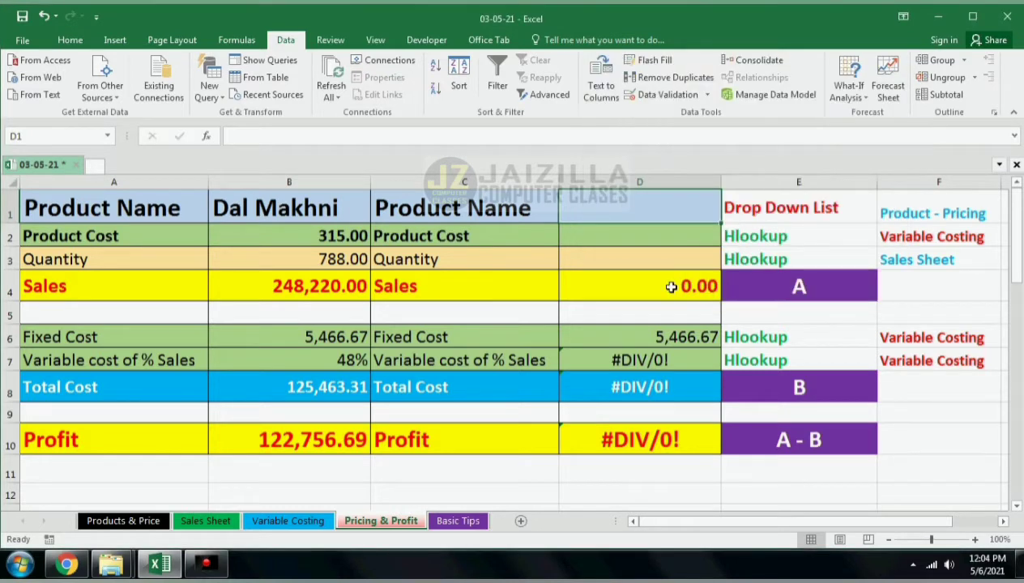
Step: Clear the Fixed Cost and Variable cost of % Sales values in D6 and D7
left_click(661, 334)
key("Delete")
left_click(661, 360)
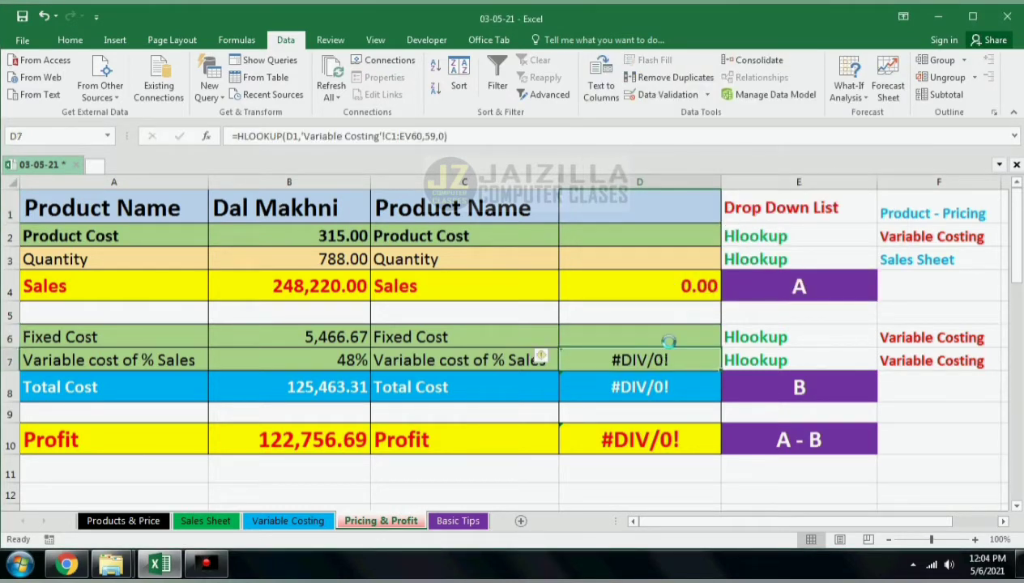
key("Delete")
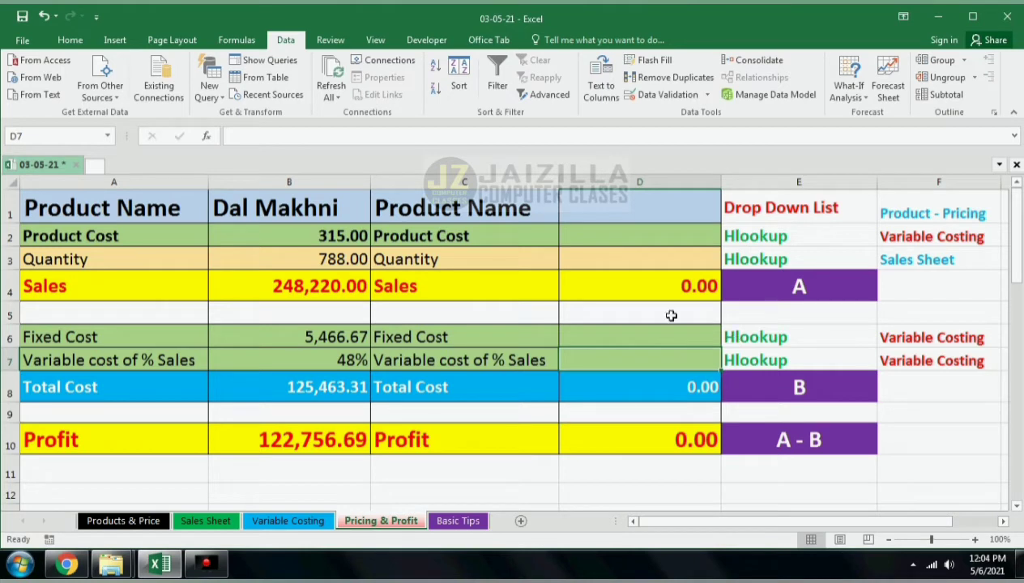
Step: Fill the copied table C1:D10 with yellow
left_click_drag(470, 209, 598, 442)
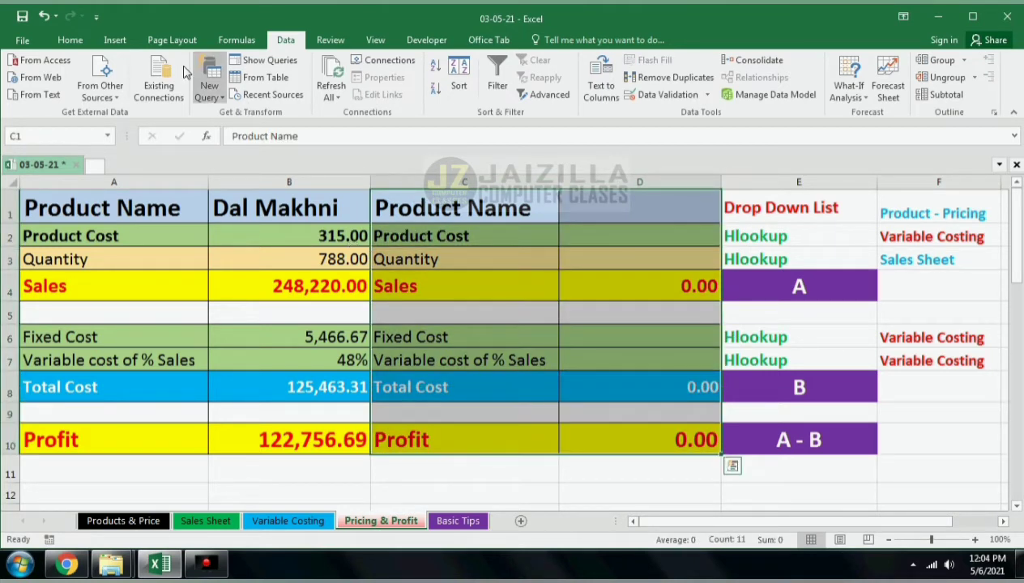
left_click(69, 40)
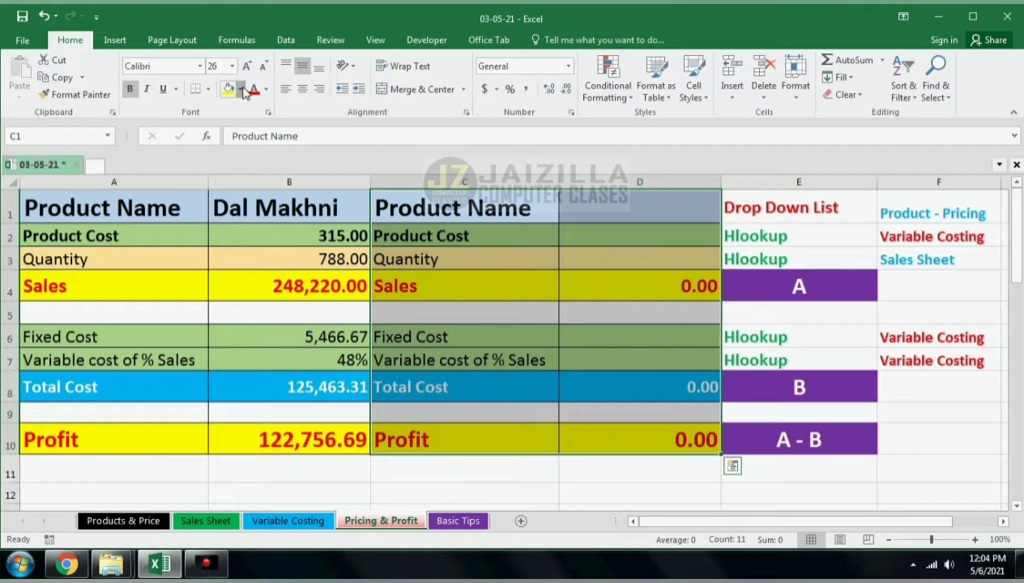
left_click(240, 89)
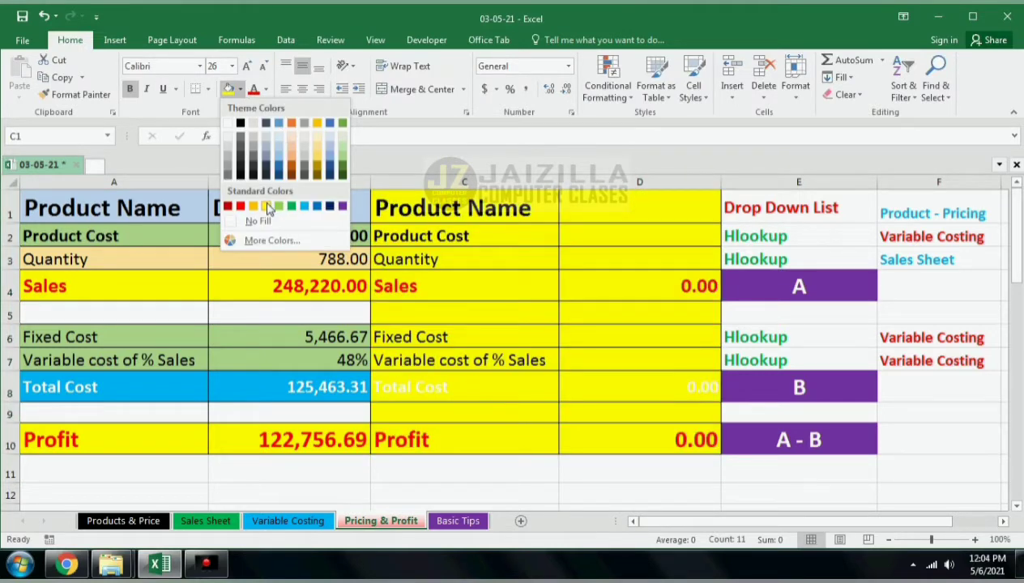
left_click(268, 206)
Step: Apply a light green fill to the original product table A1:B10
left_click_drag(160, 201, 281, 417)
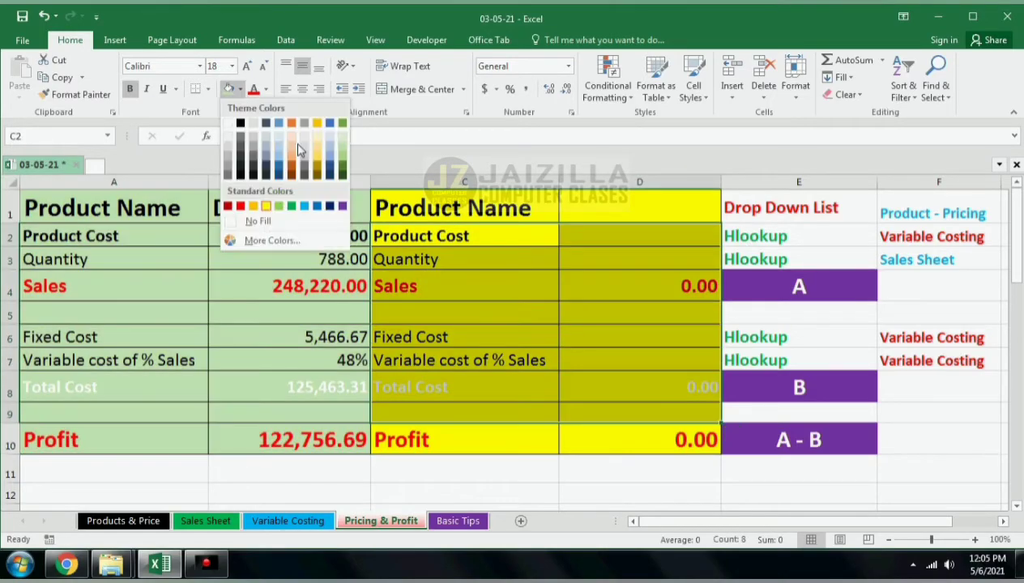
left_click(297, 148)
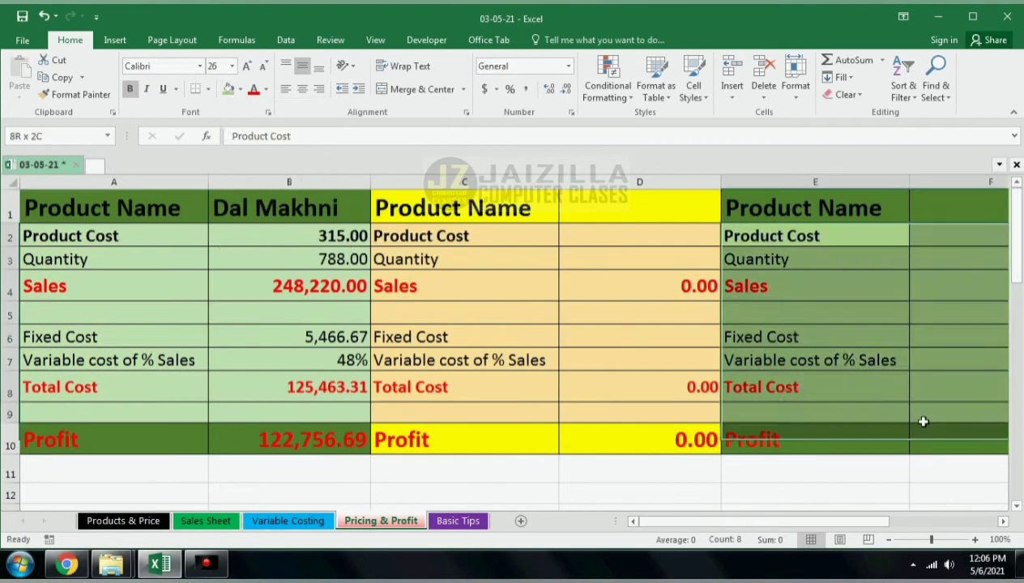
Step: Copy the comparison table in columns C:D and replicate it into further column pairs to the right
key("ctrl+c")
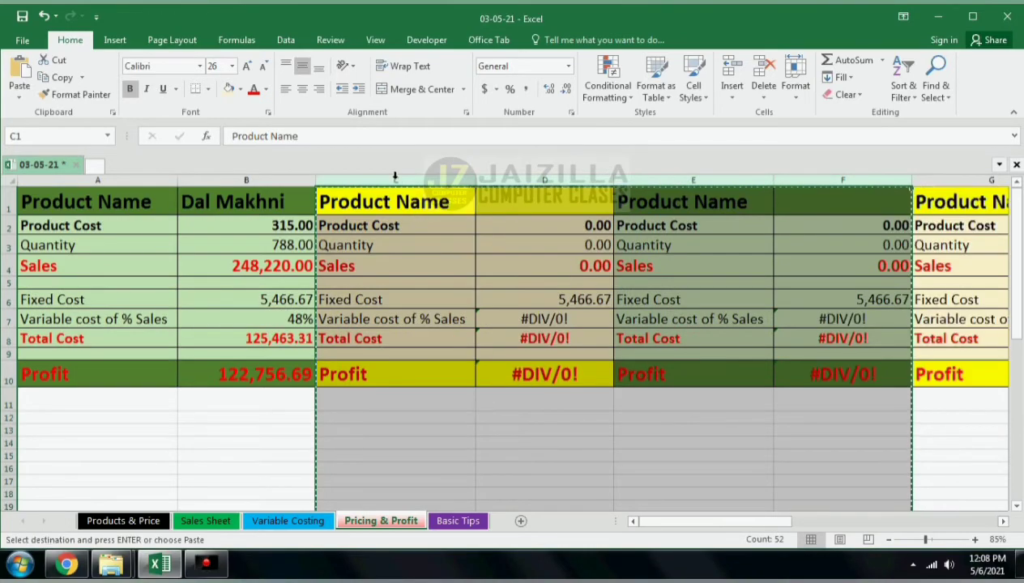
left_click_drag(395, 175, 858, 176)
left_click_drag(790, 523, 688, 523)
right_click(399, 176)
left_click(433, 206)
right_click(397, 179)
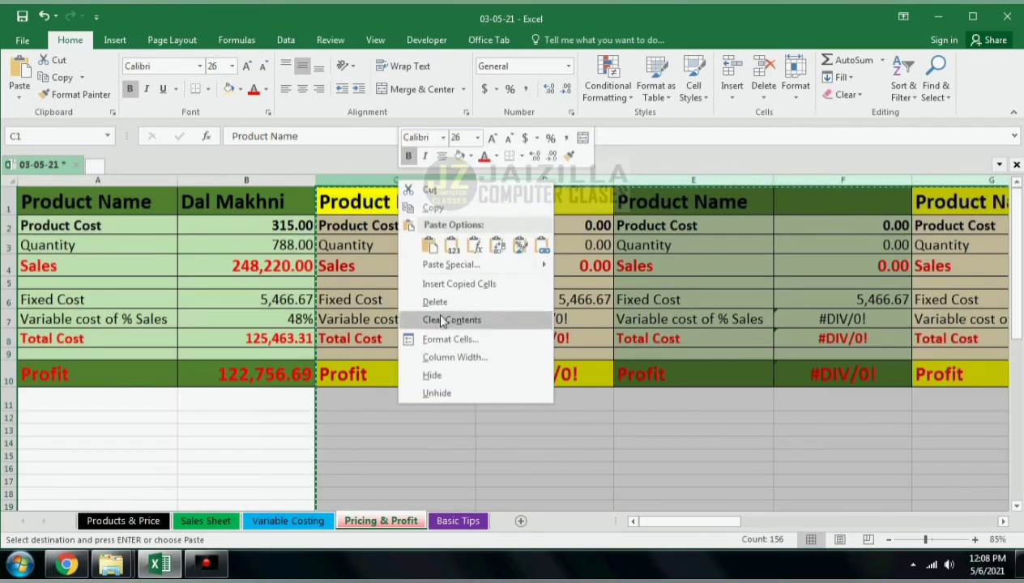
key("Escape")
Step: Choose Yellow Dal Tadka as the product in the comparison table's D1 drop-down
left_click(604, 202)
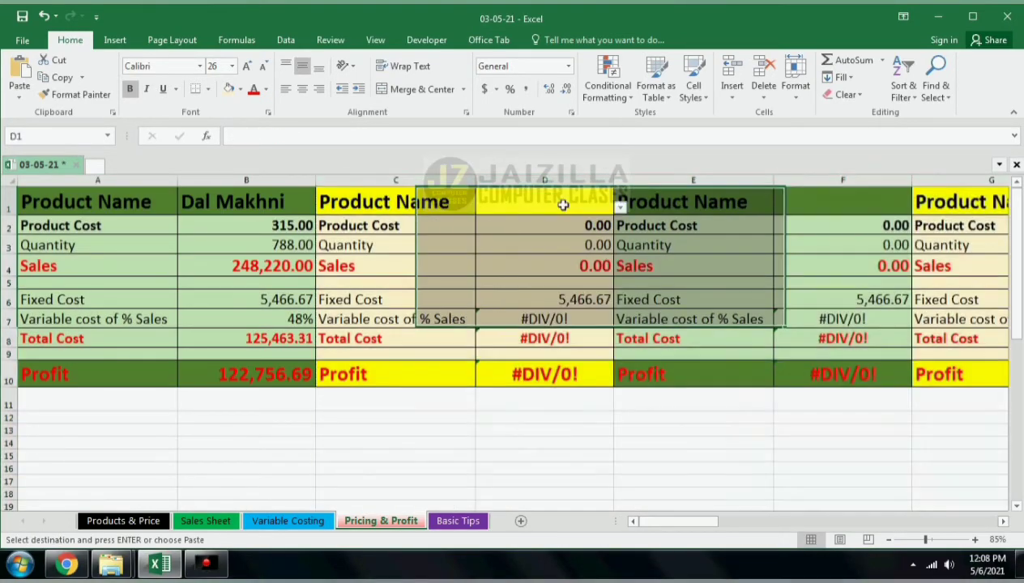
left_click(620, 207)
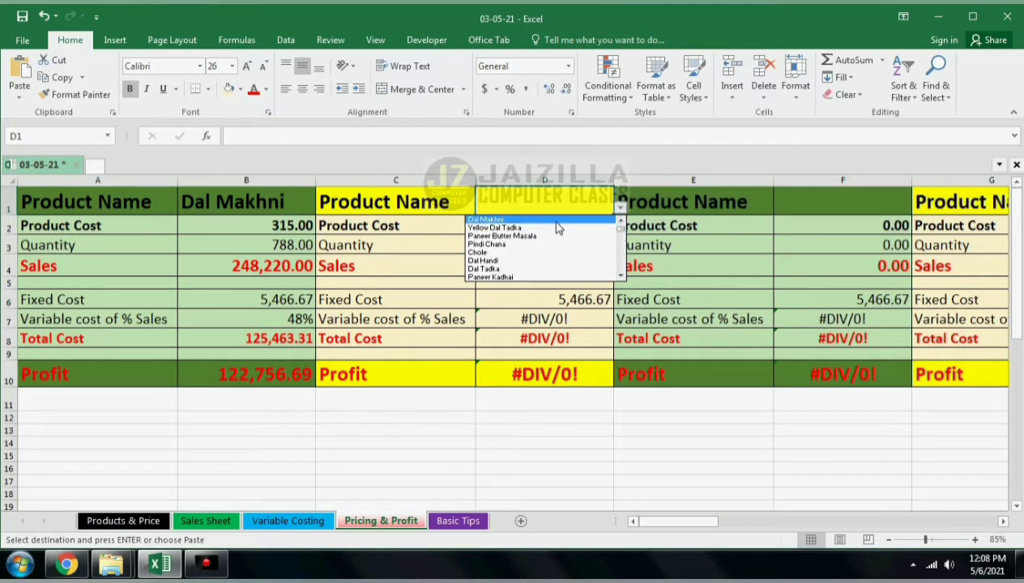
left_click(556, 229)
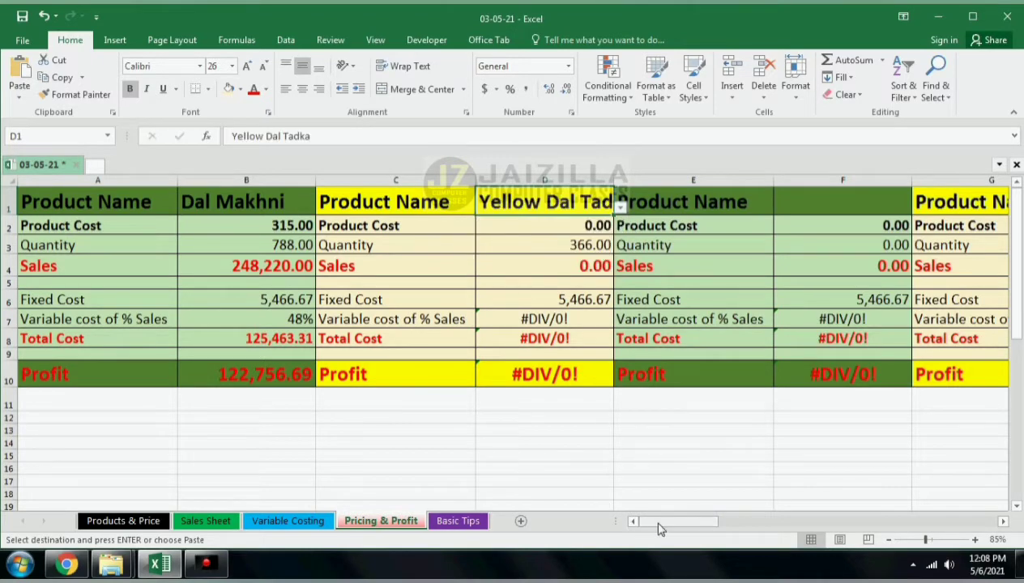
Step: Choose Paneer Butter Masala as the product in the next copied table's F1 drop-down
left_click_drag(657, 528, 672, 527)
left_click(438, 201)
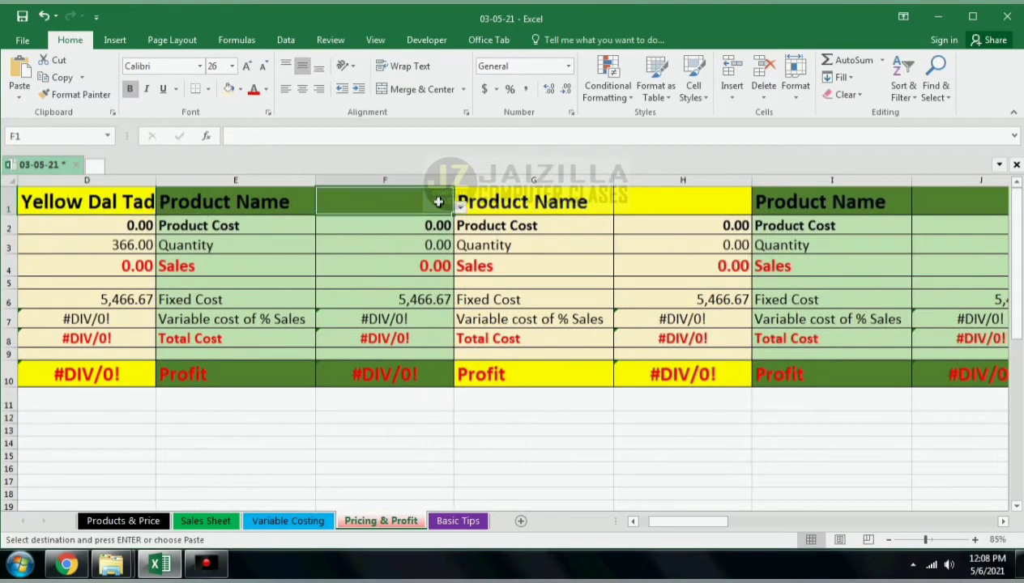
left_click(460, 208)
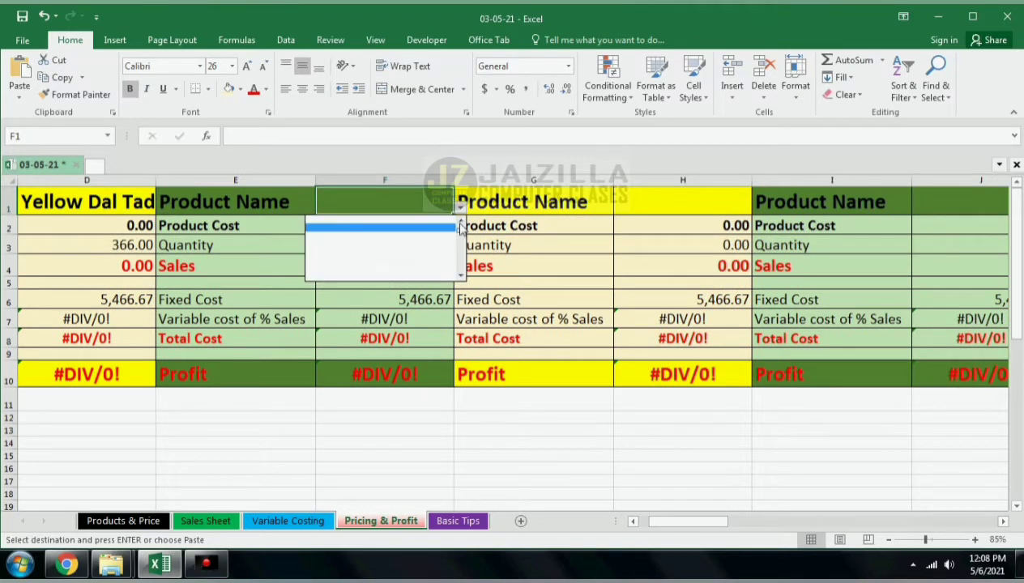
left_click(402, 242)
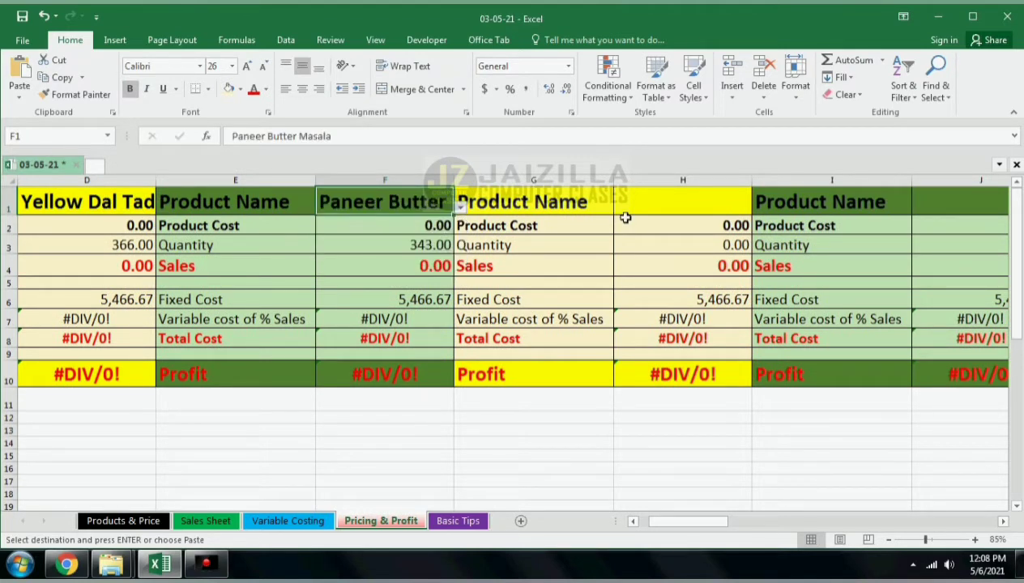
Step: Choose Pindi Chana as the product in the following copied table's H1 drop-down
left_click(706, 202)
left_click(757, 208)
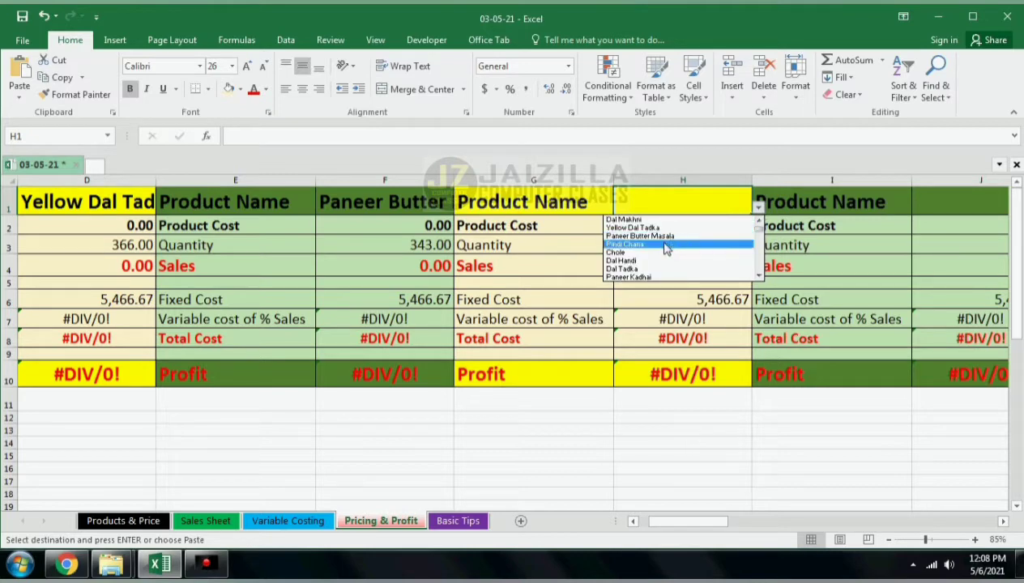
left_click(657, 244)
Step: On the Variable Costing sheet, pick Yellow Dal in H3 and Chana in H4 of the second ingredient list
left_click(308, 522)
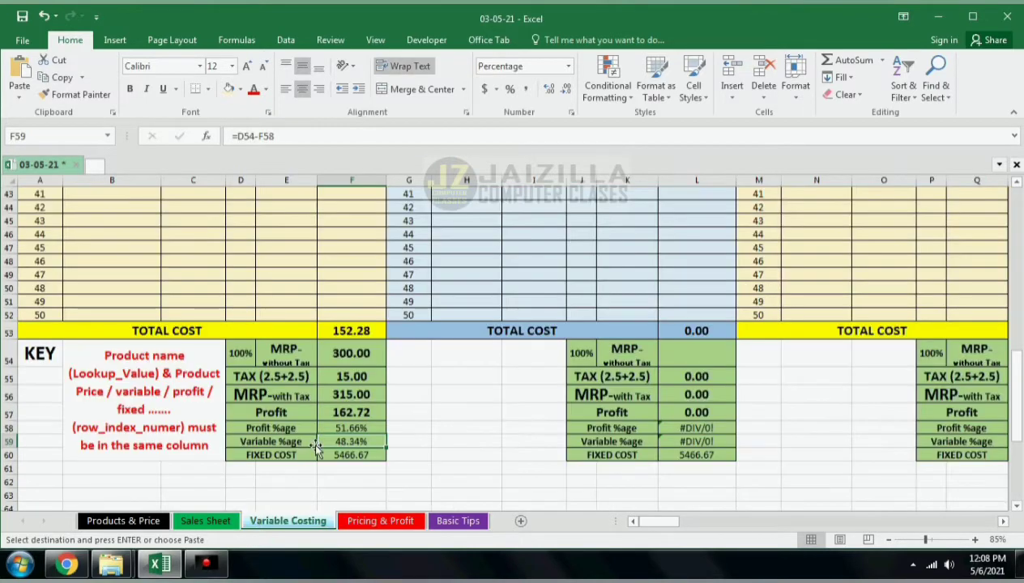
scroll(447, 353, "up", 13)
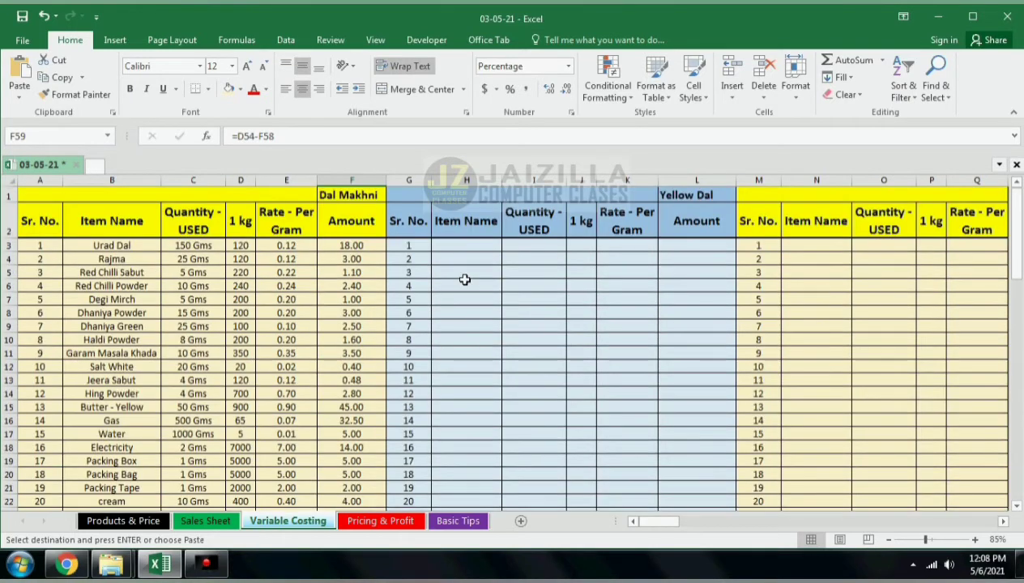
left_click(469, 245)
left_click(508, 244)
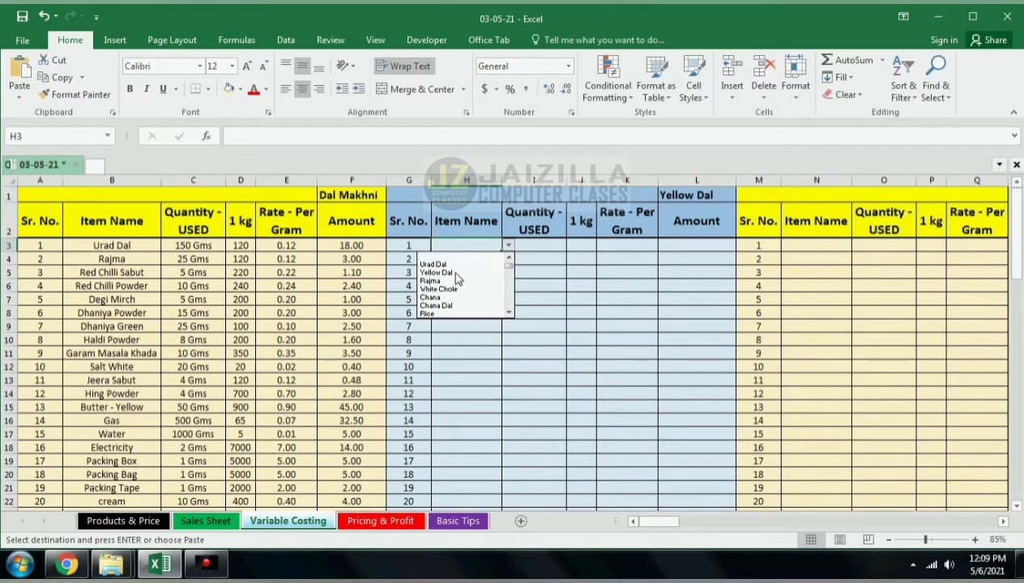
left_click(451, 273)
left_click(468, 259)
left_click(508, 259)
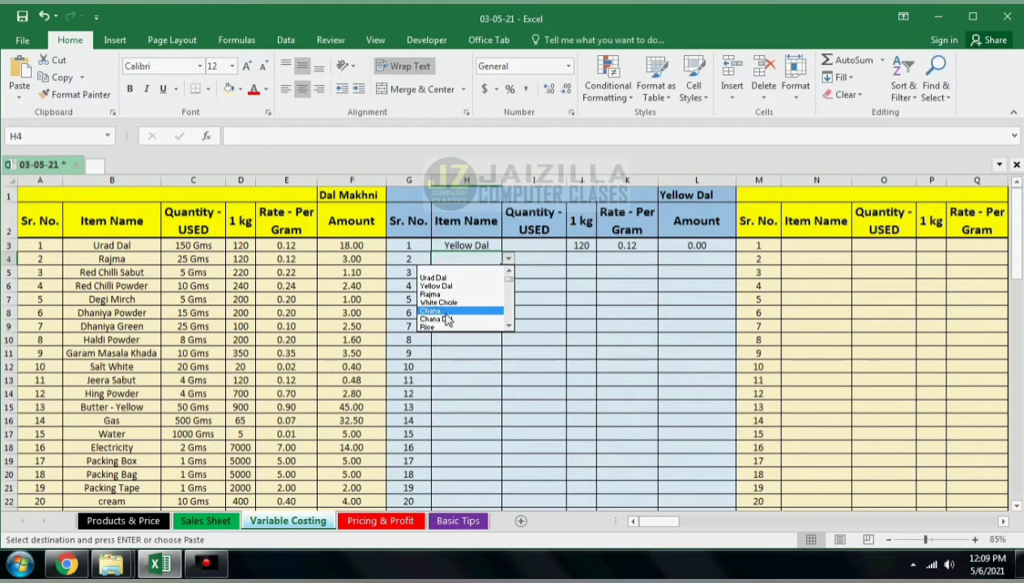
left_click(441, 311)
Step: Pick Red Chilli Sabut in H5 and Haldi Powder in H6 from the item drop-downs
left_click(466, 272)
left_click(508, 272)
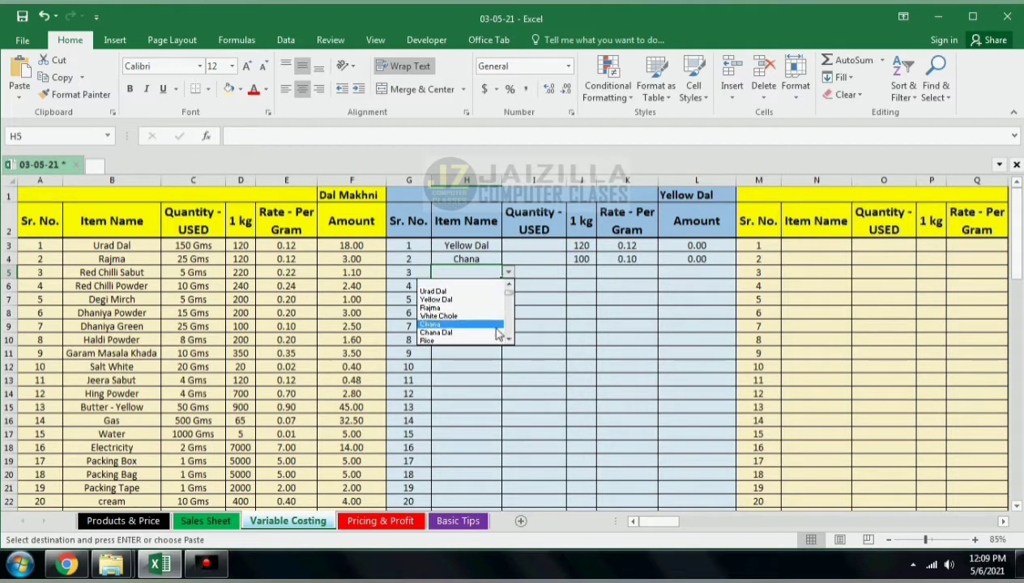
scroll(504, 339, "down", 3)
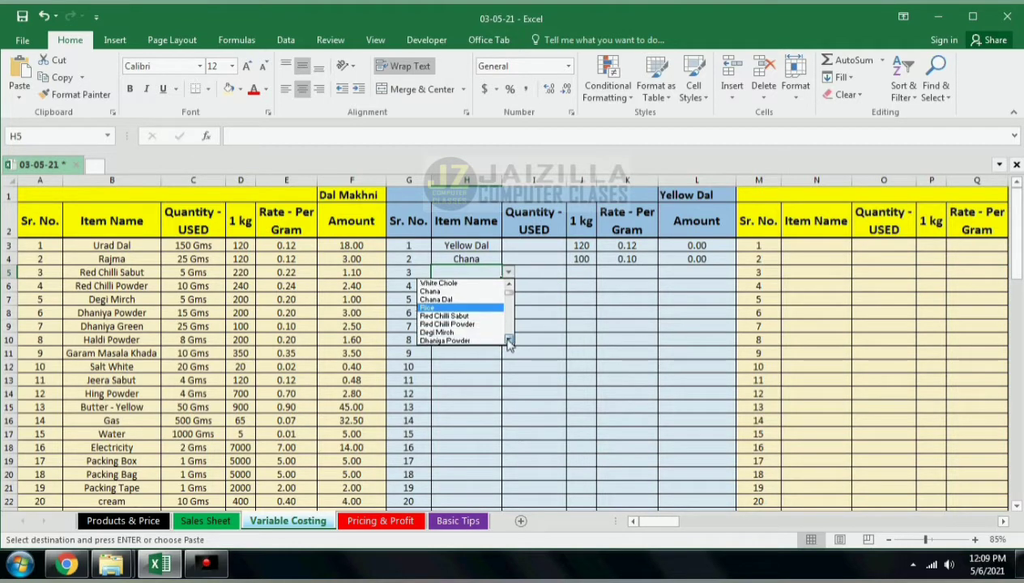
left_click(468, 291)
left_click(493, 286)
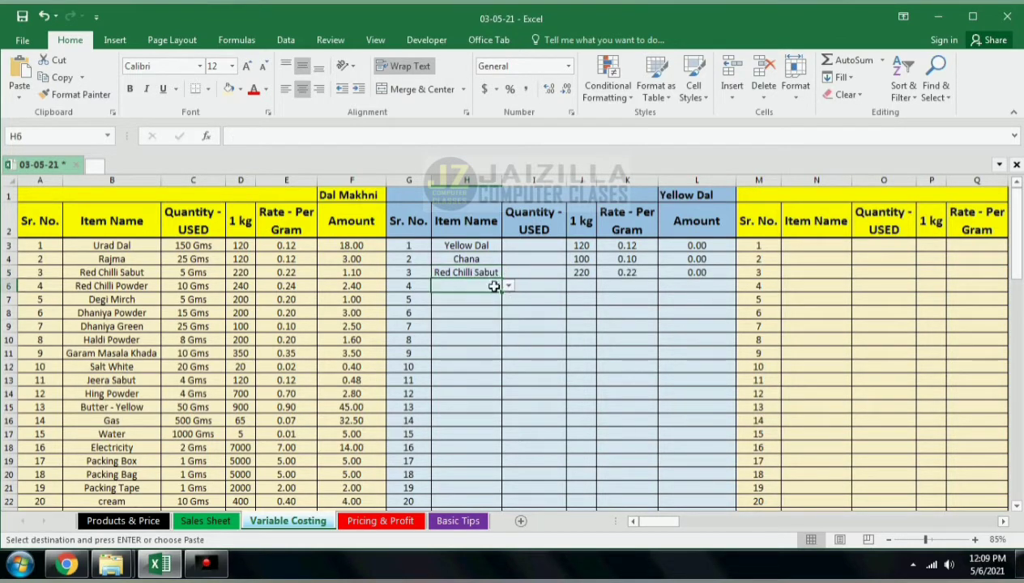
left_click(508, 287)
left_click(508, 354)
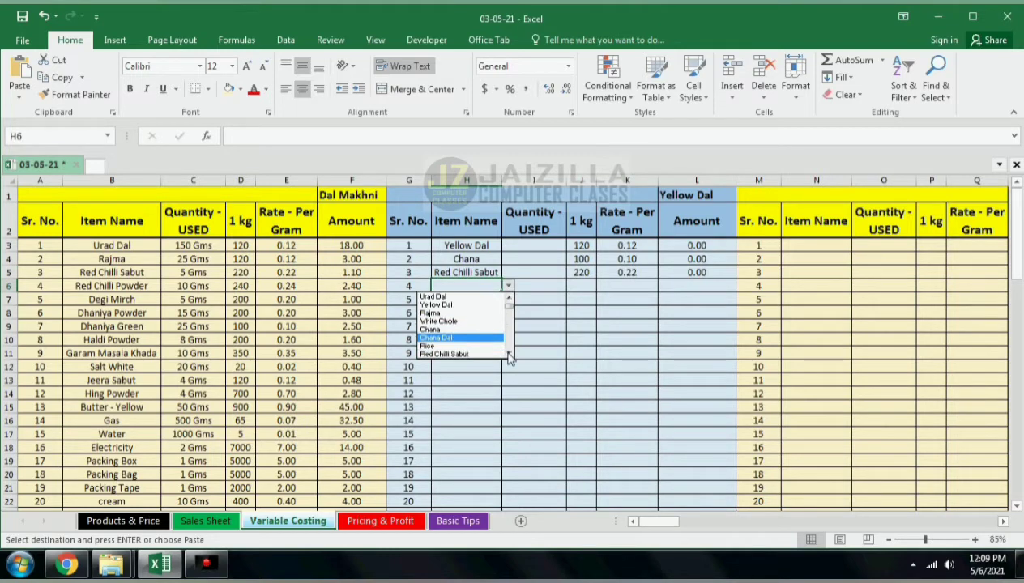
left_click(508, 353)
left_click(508, 354)
left_click(508, 354)
left_click(508, 354)
left_click(507, 354)
left_click(508, 354)
left_click(508, 353)
left_click(508, 354)
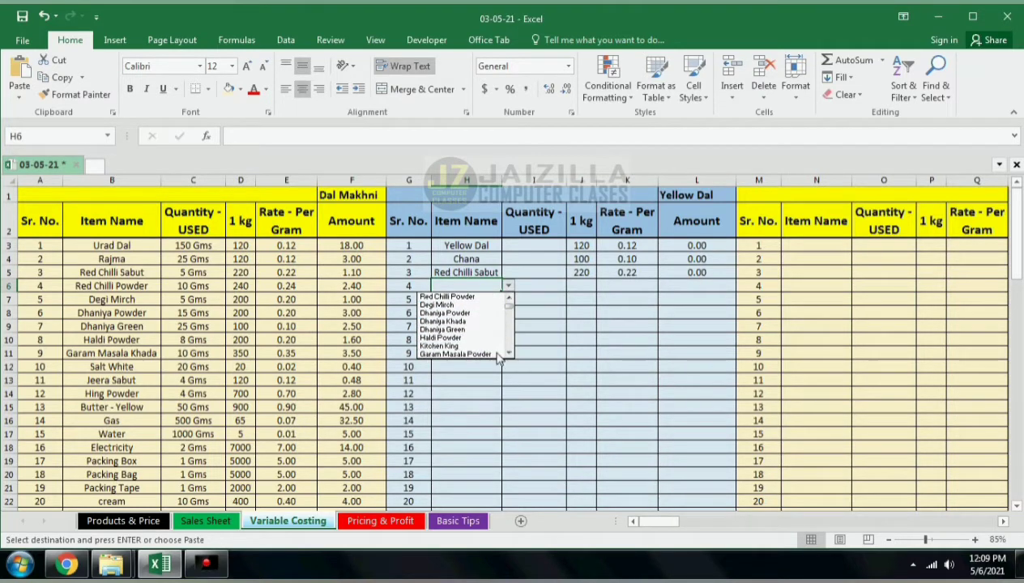
left_click(477, 339)
Step: Pick Dhaniya Green as the item in H7
left_click(491, 299)
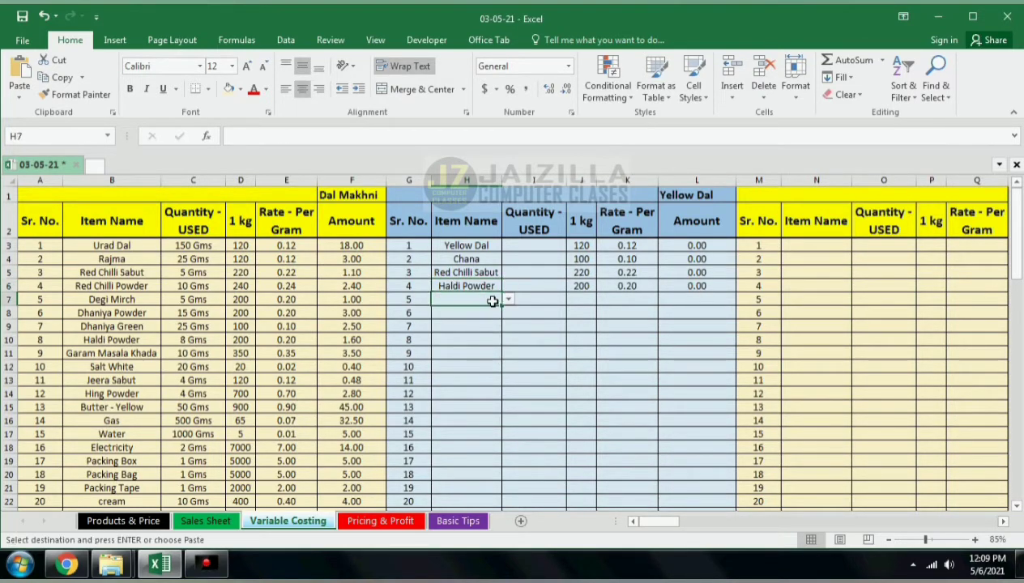
left_click(508, 300)
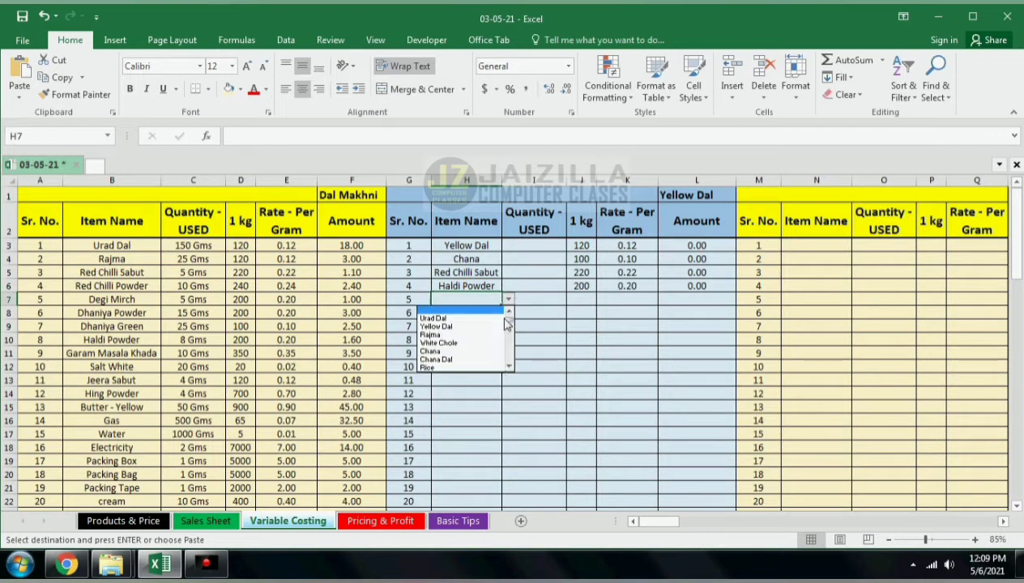
left_click(508, 368)
left_click(508, 368)
left_click(508, 368)
left_click(508, 368)
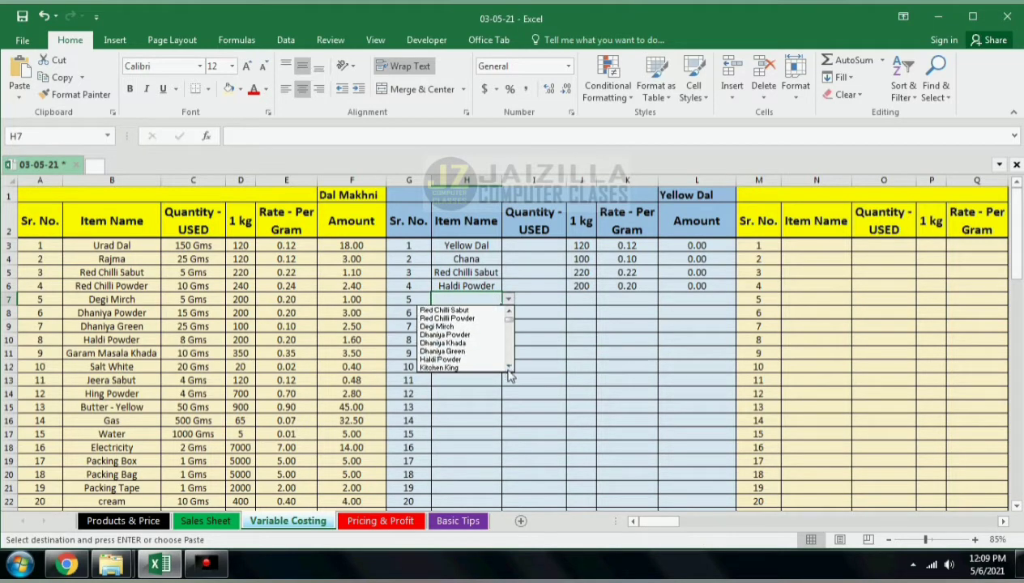
left_click(508, 368)
left_click(470, 343)
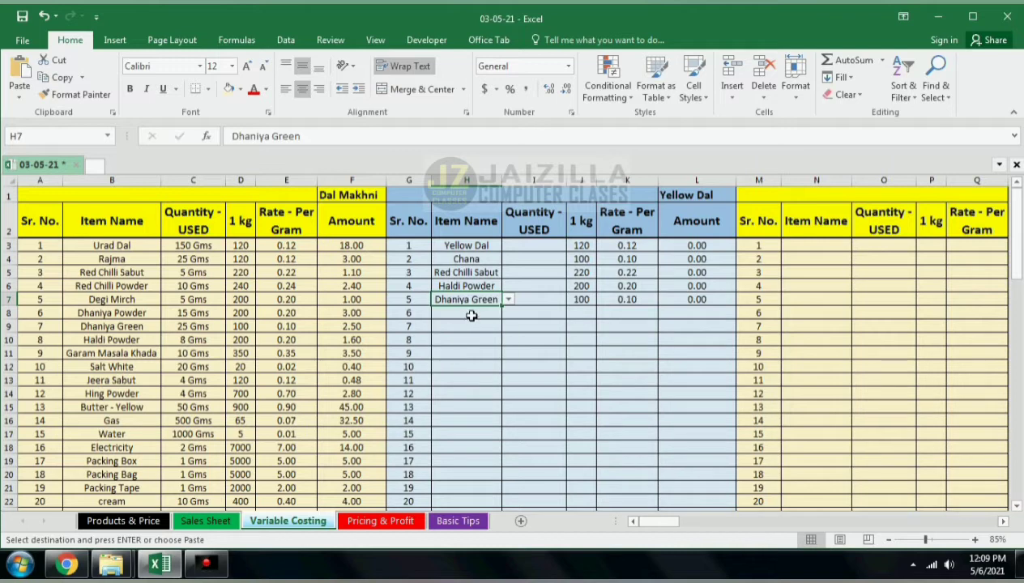
Step: Pick Garam Masala Powder as the item in H8
left_click(468, 313)
left_click(508, 313)
left_click(509, 381)
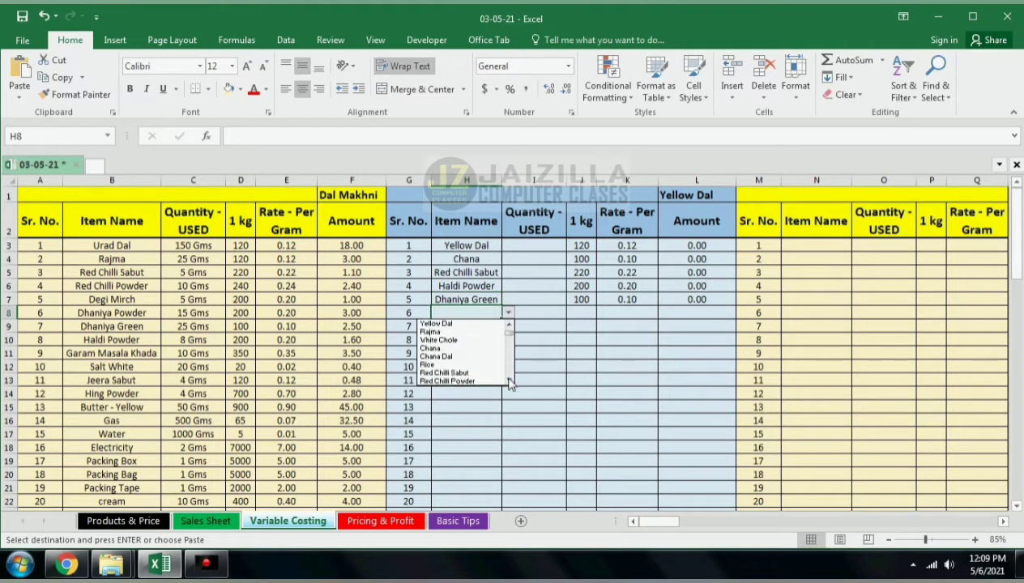
left_click(509, 381)
left_click(509, 380)
left_click(508, 381)
left_click(509, 381)
left_click(509, 381)
left_click(508, 380)
left_click(509, 381)
left_click(509, 381)
left_click(509, 381)
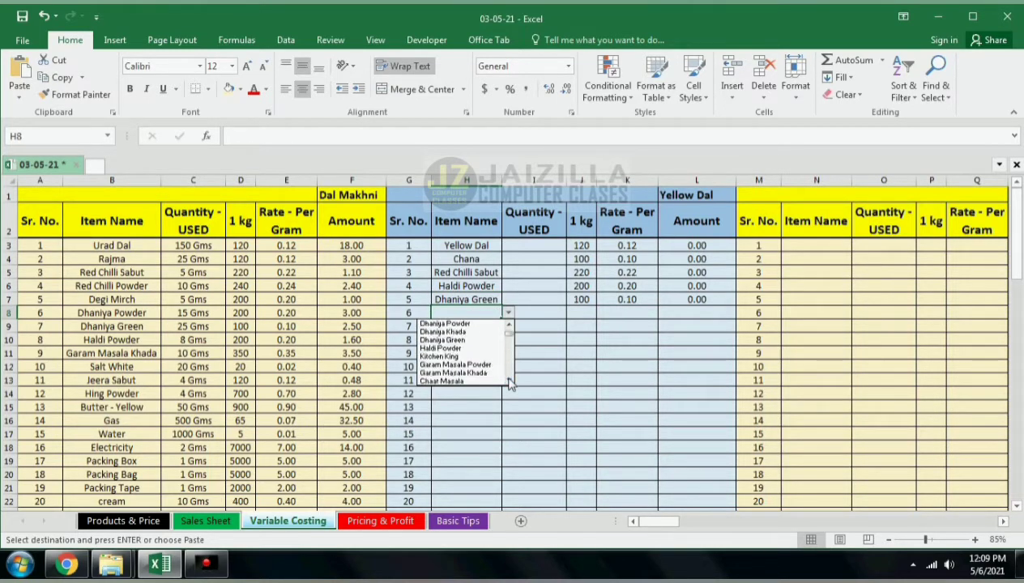
left_click(508, 381)
left_click(457, 356)
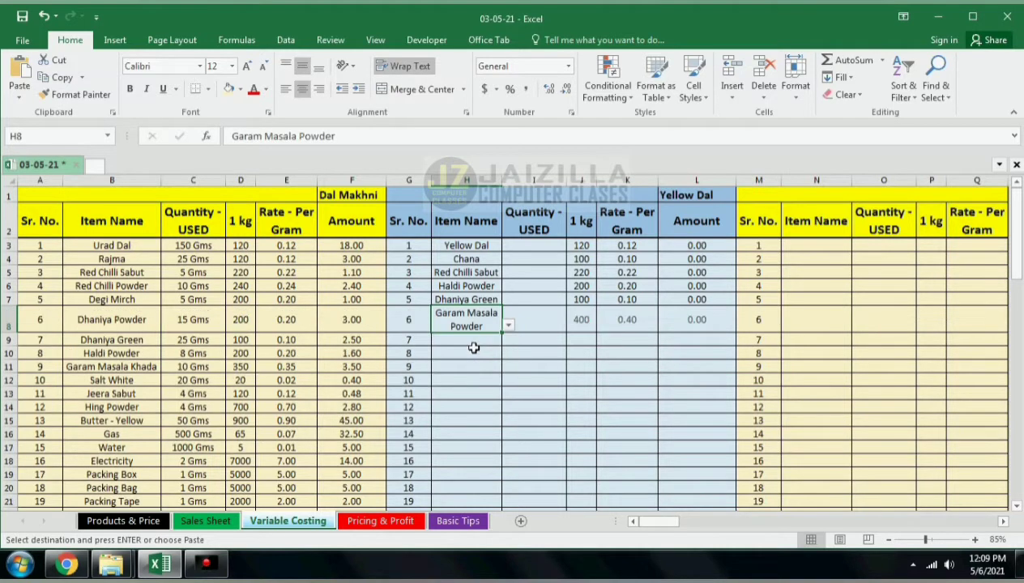
Step: Pick Salt White as the item in H9
left_click(486, 339)
left_click(508, 340)
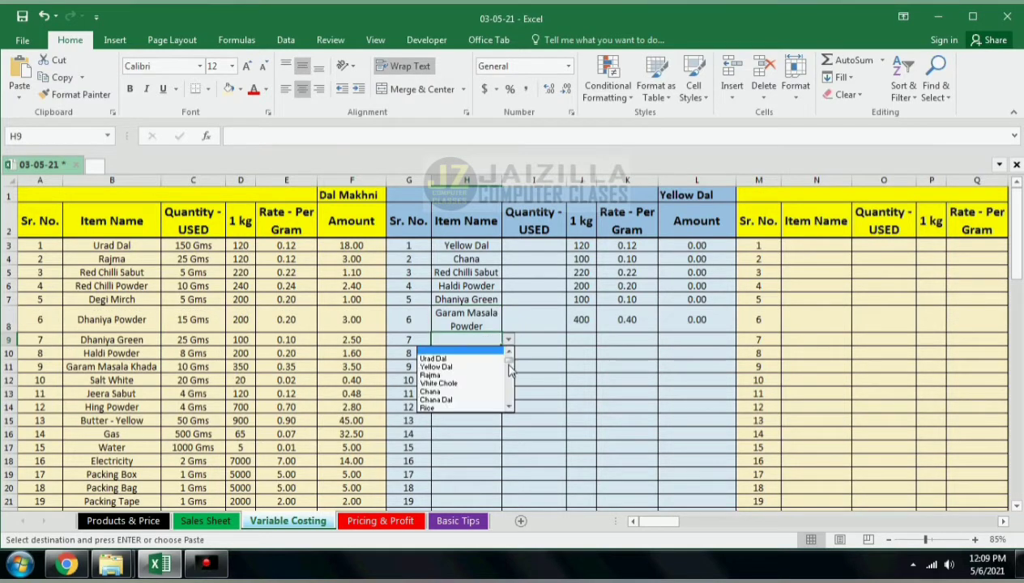
left_click(509, 408)
left_click(510, 408)
left_click(509, 408)
left_click(510, 407)
left_click(510, 407)
left_click(510, 407)
left_click(510, 407)
left_click(510, 408)
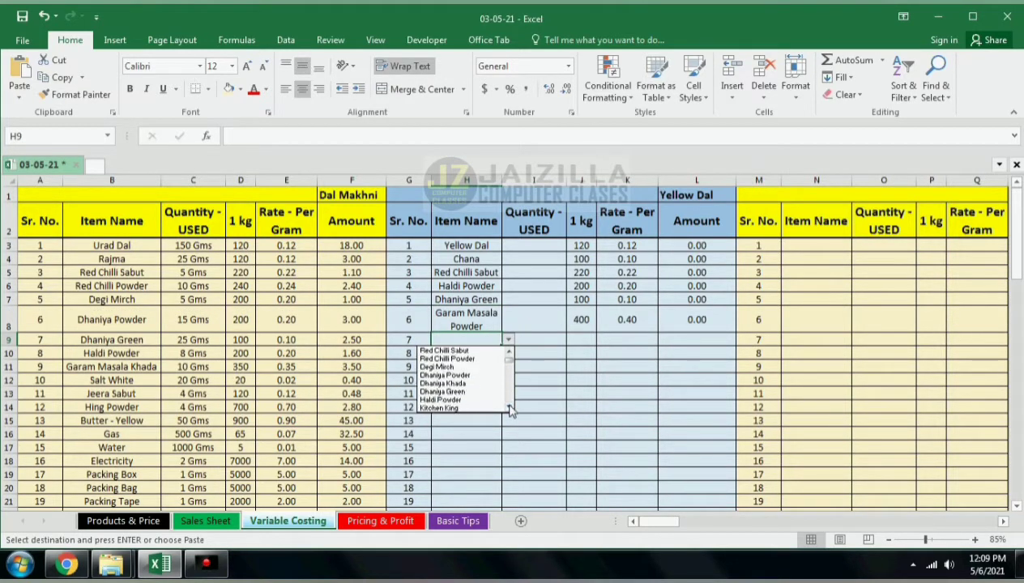
left_click(510, 408)
left_click(510, 408)
left_click(510, 407)
left_click(509, 407)
left_click(510, 408)
left_click(510, 407)
left_click(509, 407)
left_click(510, 408)
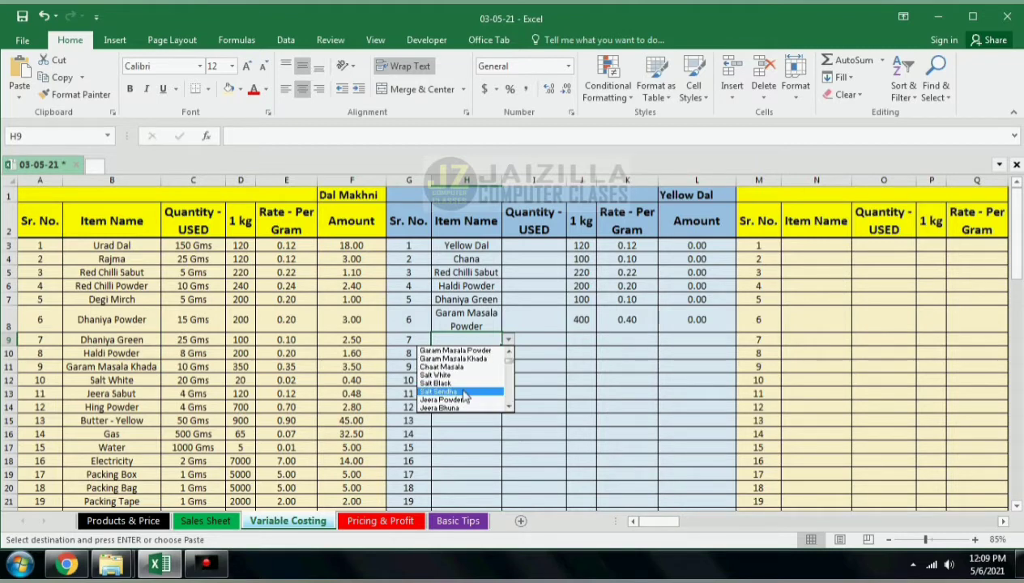
left_click(456, 375)
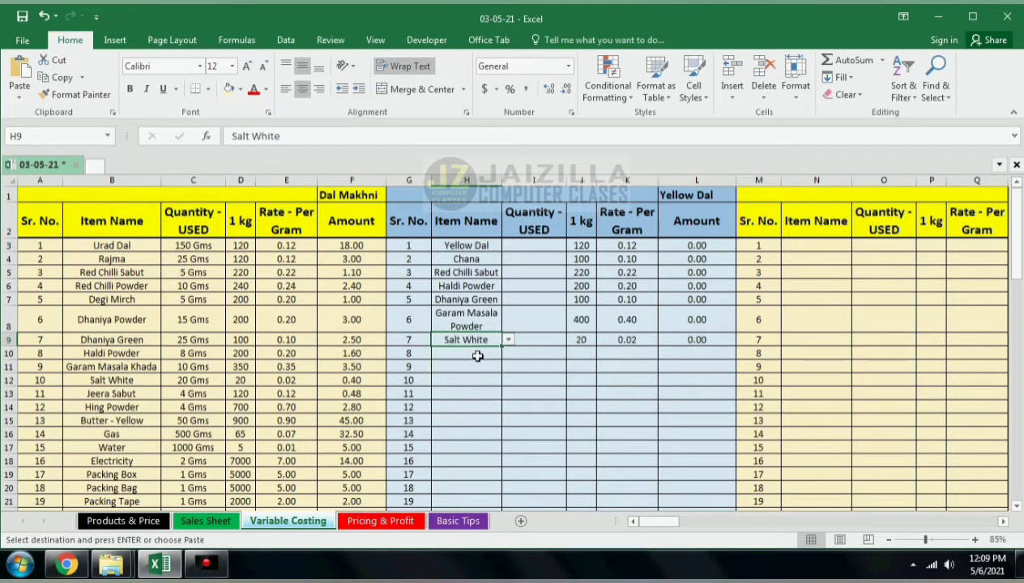
Step: Pick Jeera Sabut as the item in H10
left_click(477, 357)
left_click(508, 355)
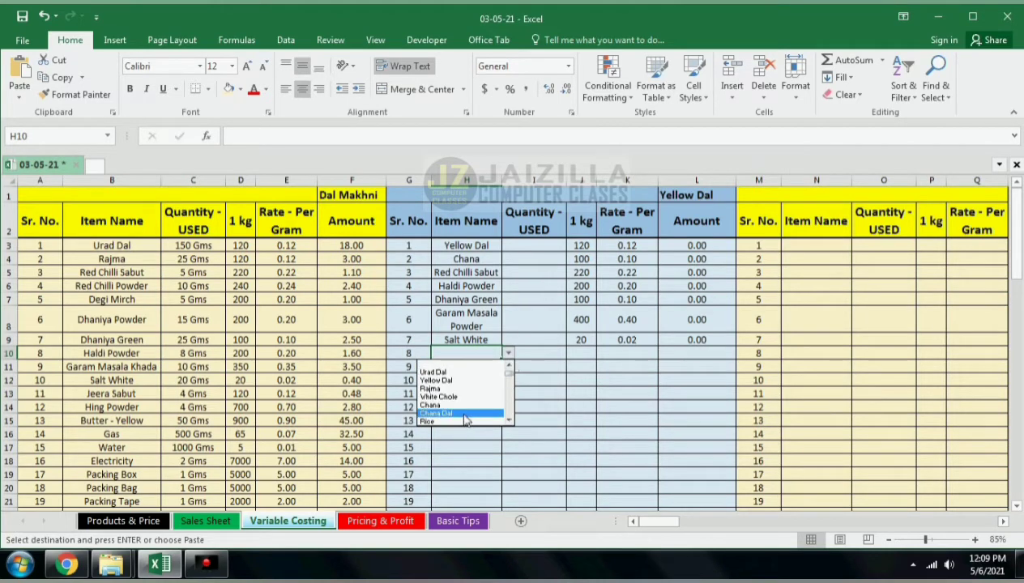
scroll(507, 422, "down", 7)
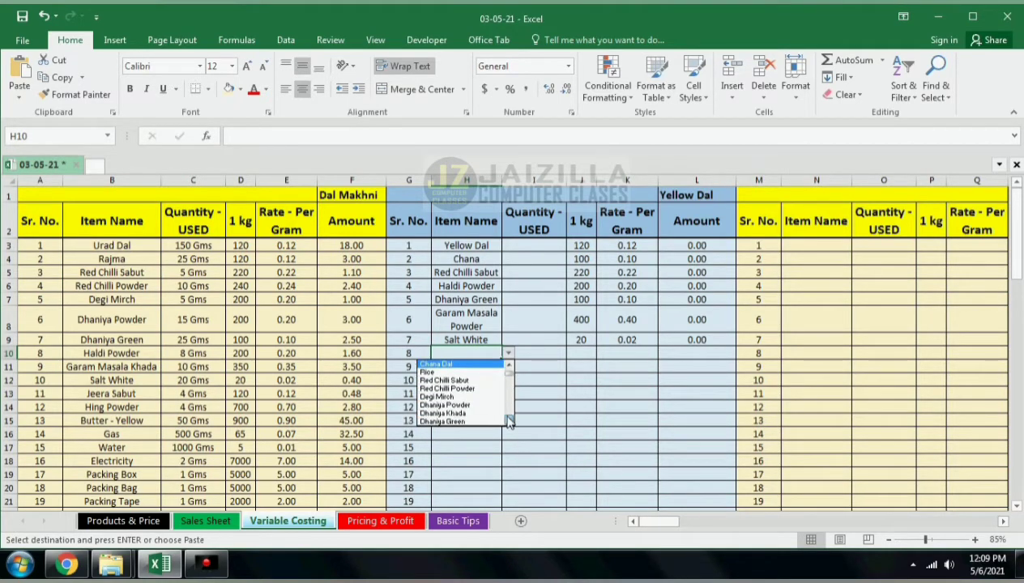
scroll(508, 421, "down", 8)
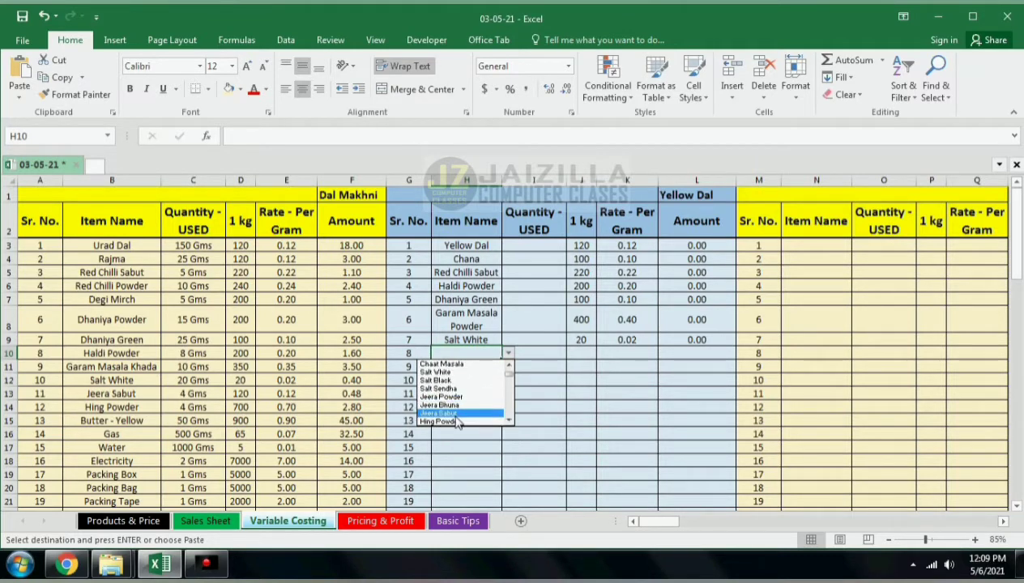
left_click(496, 421)
left_click(478, 367)
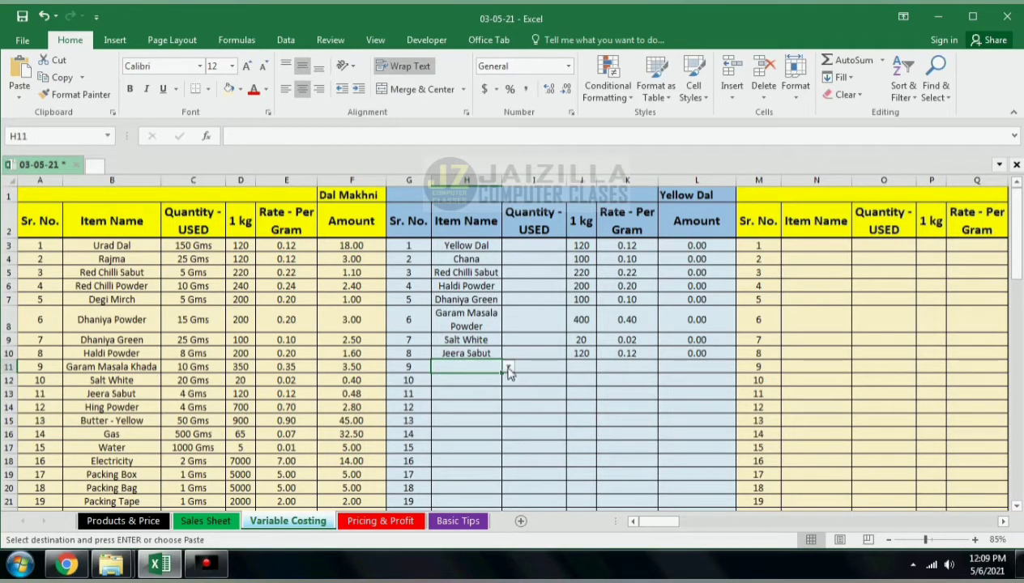
Step: Pick Ghee Desi as the item in H11
left_click(507, 368)
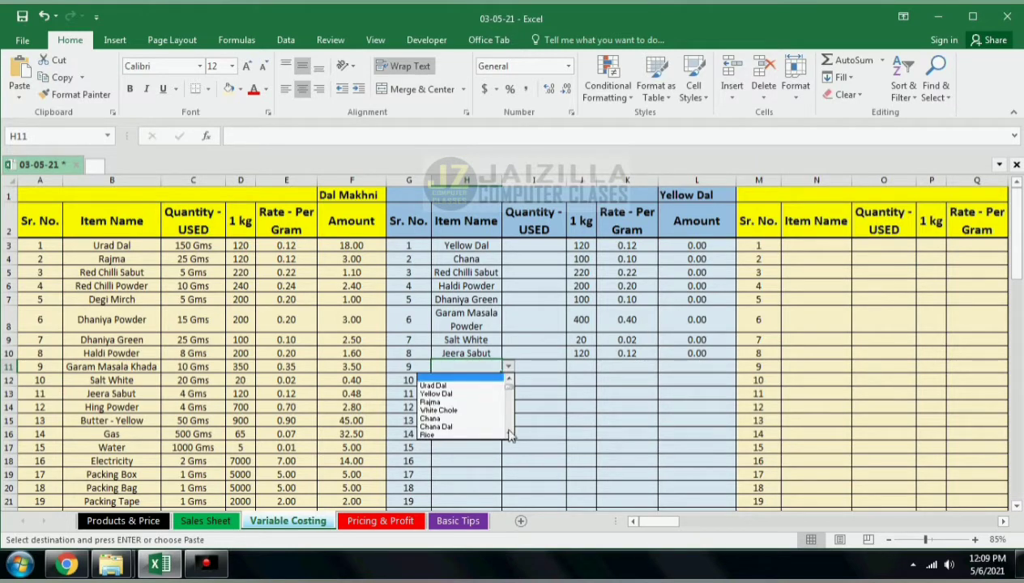
left_click(508, 434)
left_click(509, 433)
left_click(508, 434)
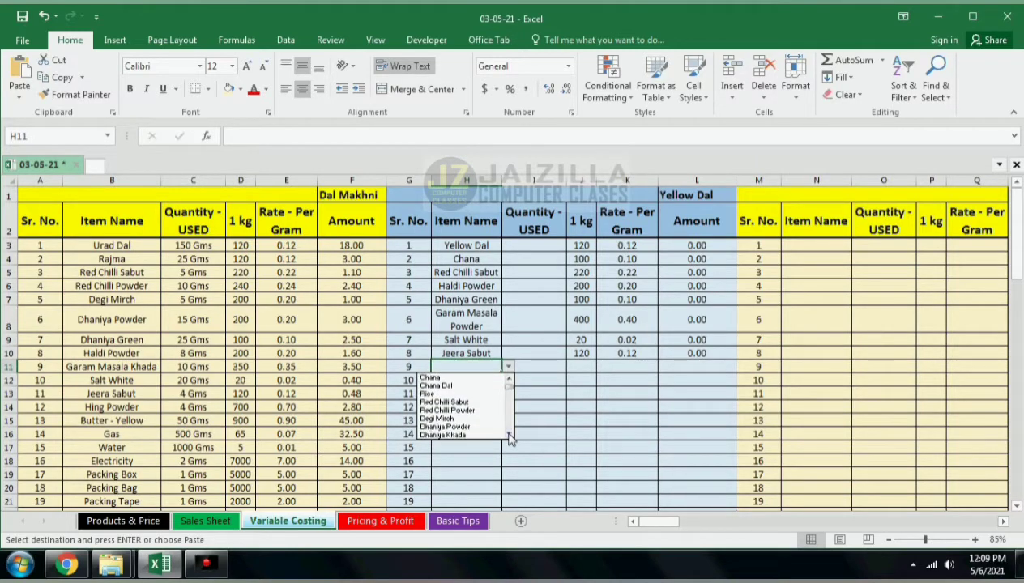
left_click(509, 433)
left_click(508, 433)
left_click(509, 434)
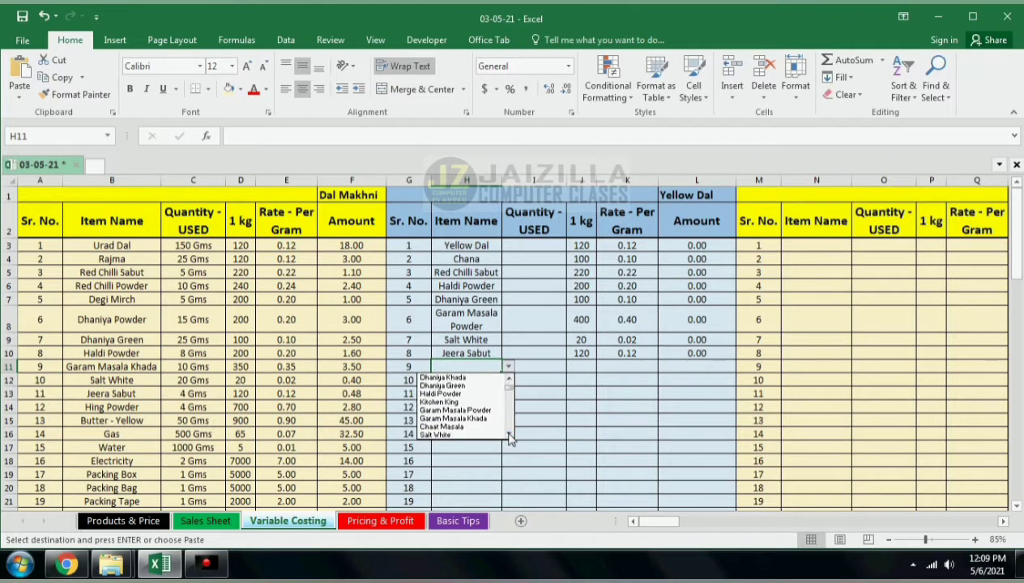
left_click(509, 433)
left_click(508, 434)
left_click(508, 434)
left_click(508, 433)
left_click(509, 433)
left_click(508, 434)
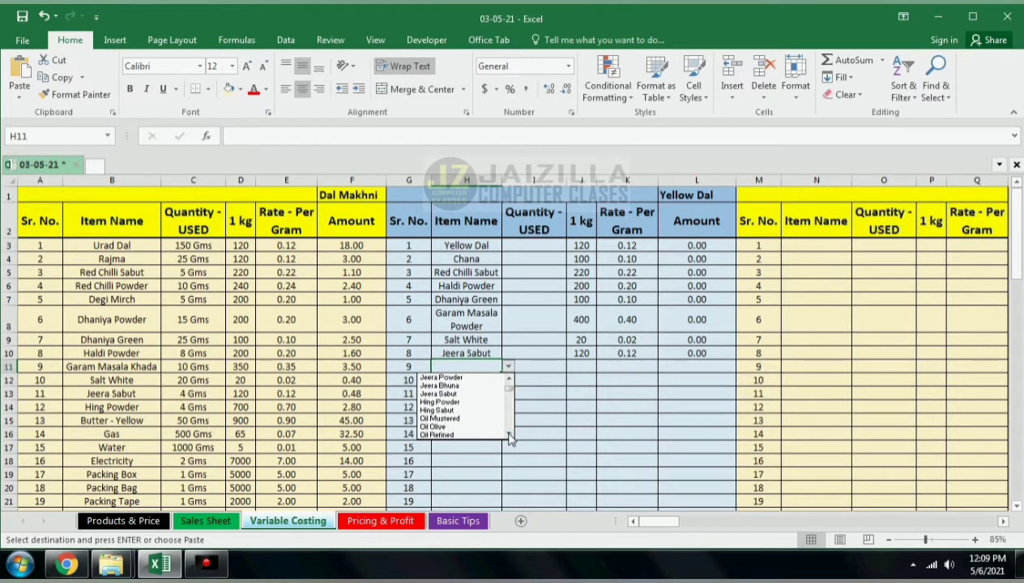
left_click(508, 433)
left_click(509, 433)
left_click(508, 433)
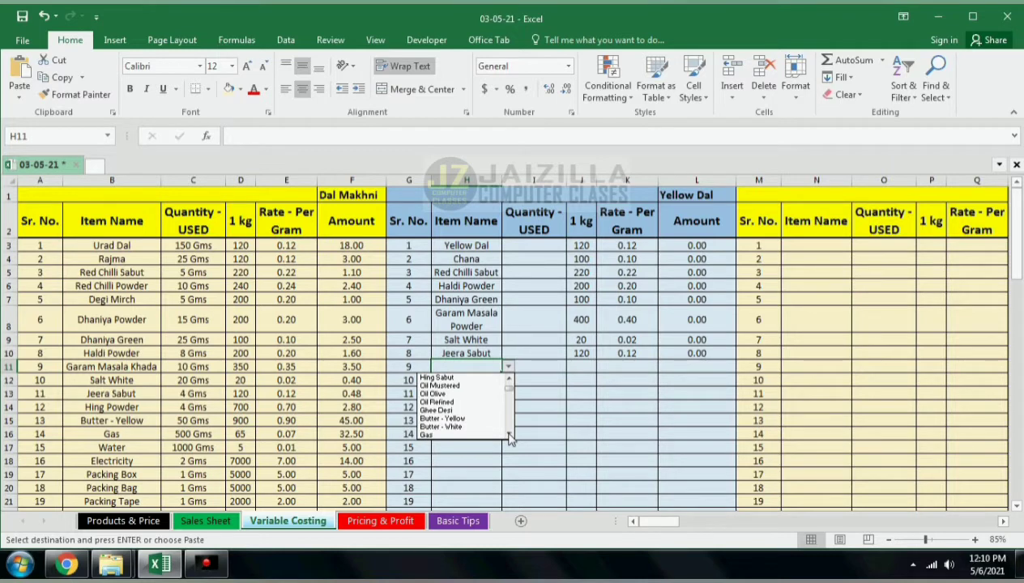
left_click(456, 410)
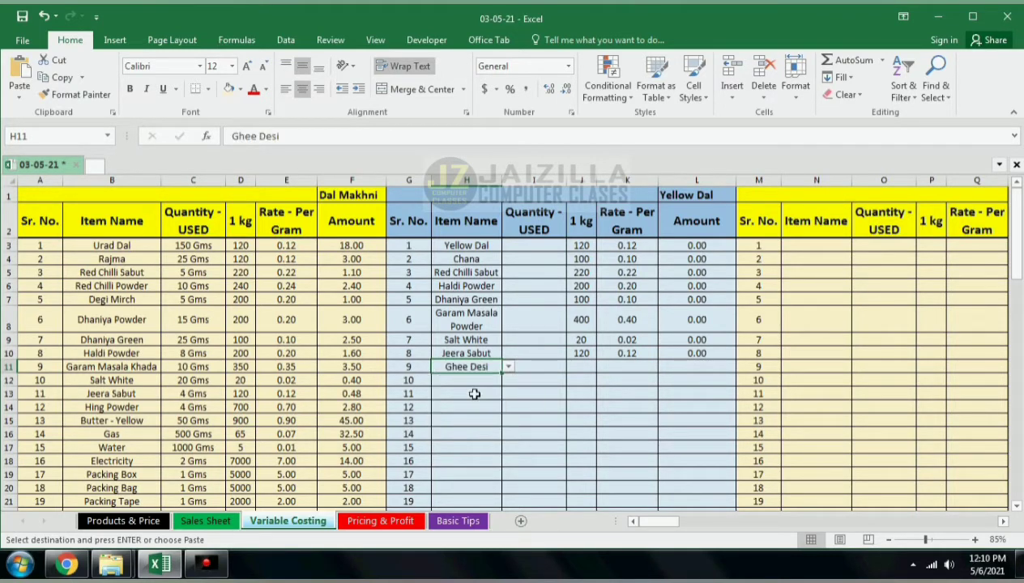
Step: Pick Gas as the item in H12
left_click(476, 380)
left_click(508, 380)
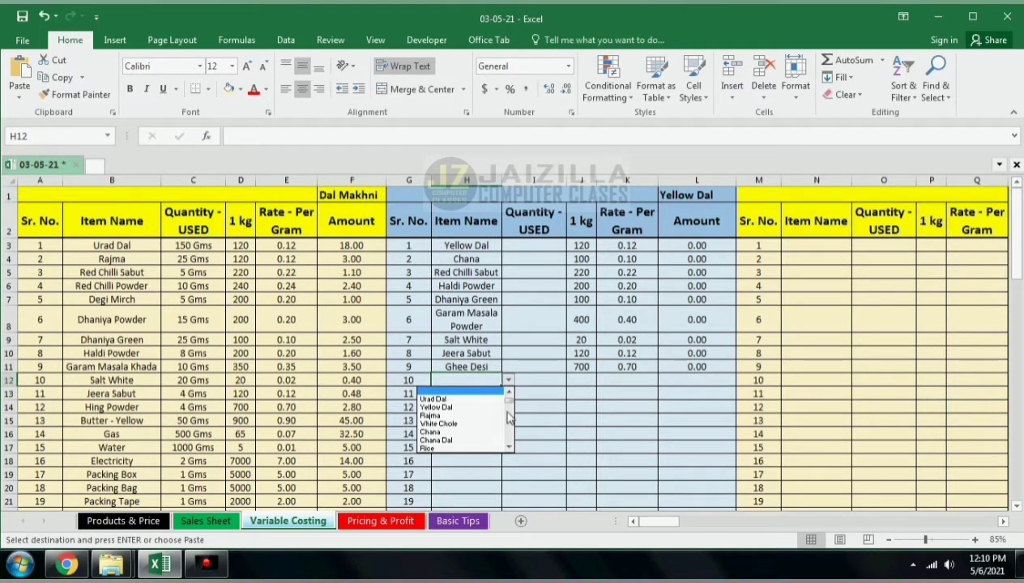
mouse_move(509, 405)
left_mouse_down()
mouse_move(510, 417)
mouse_move(508, 403)
left_mouse_up()
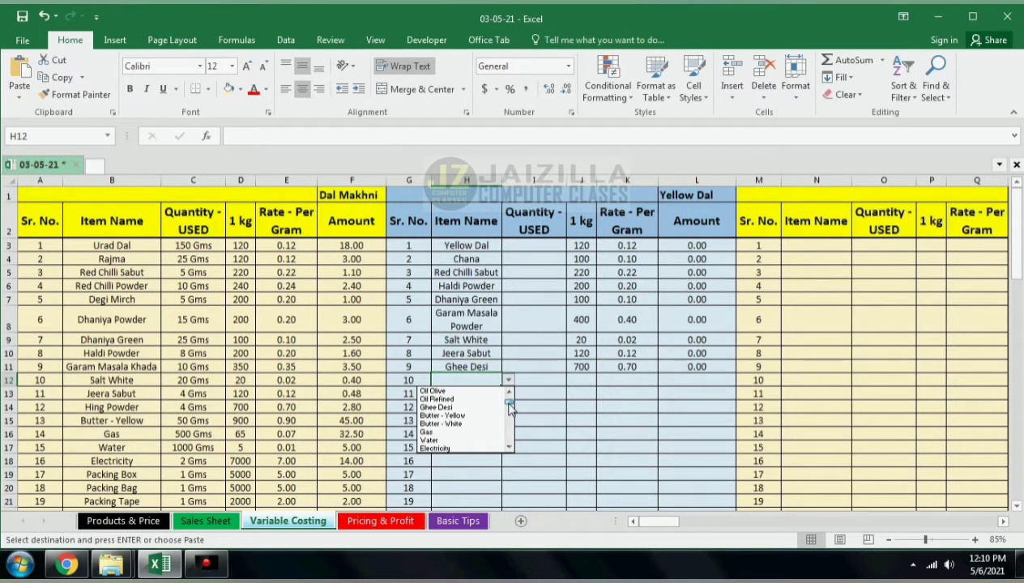
left_click(428, 434)
Step: Pick Water as the item in H13
left_click(490, 393)
left_click(508, 394)
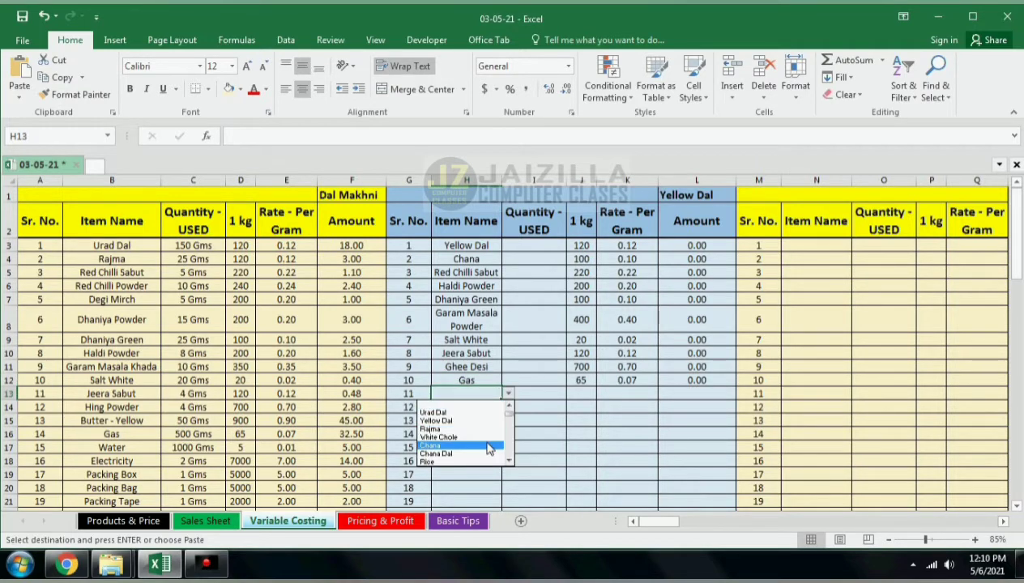
left_click(509, 459)
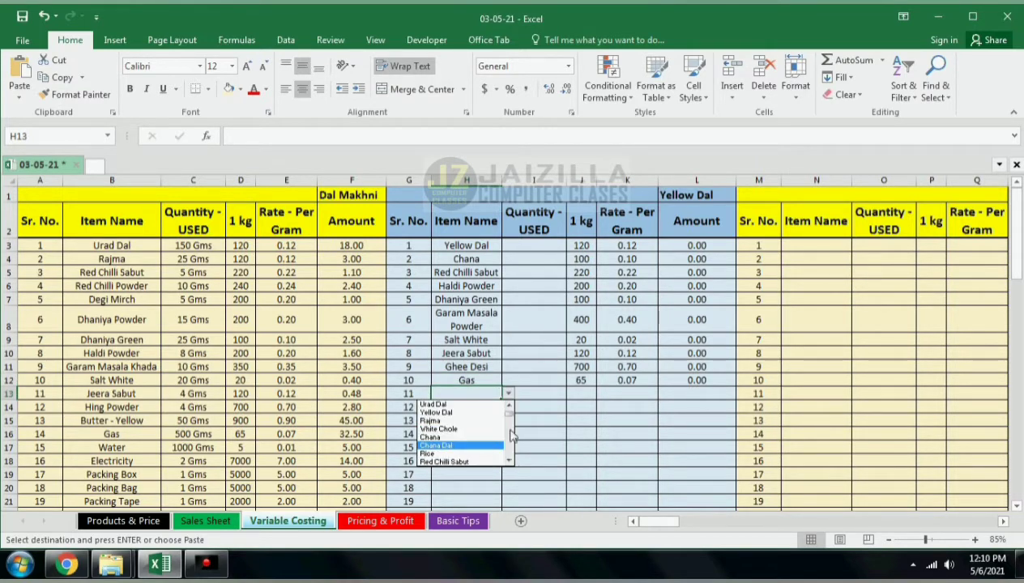
left_click_drag(509, 414, 510, 417)
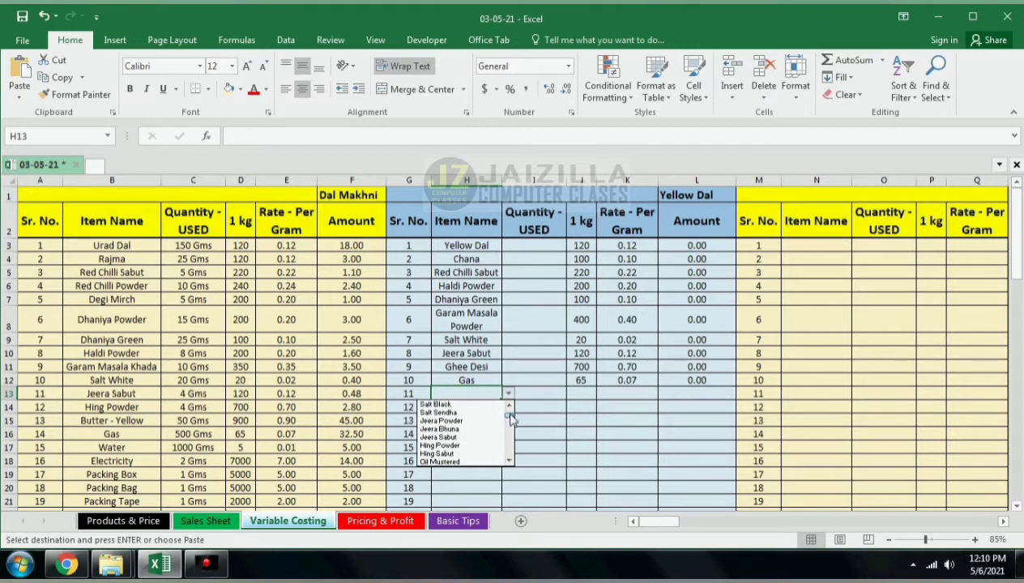
left_click(508, 462)
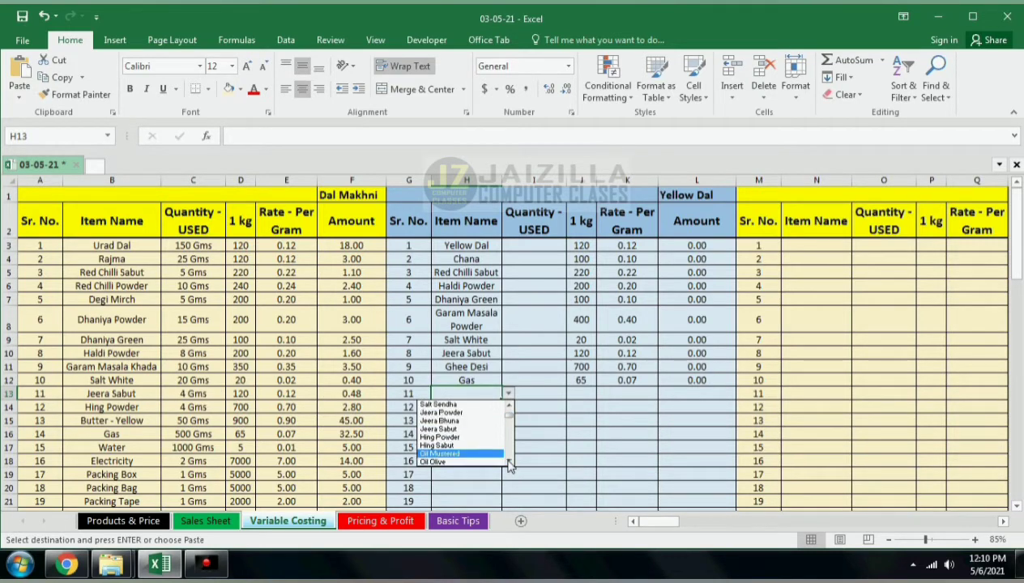
left_click(508, 462)
left_click(508, 462)
left_click(508, 462)
left_click(508, 462)
left_click(508, 461)
left_click(508, 461)
left_click(508, 462)
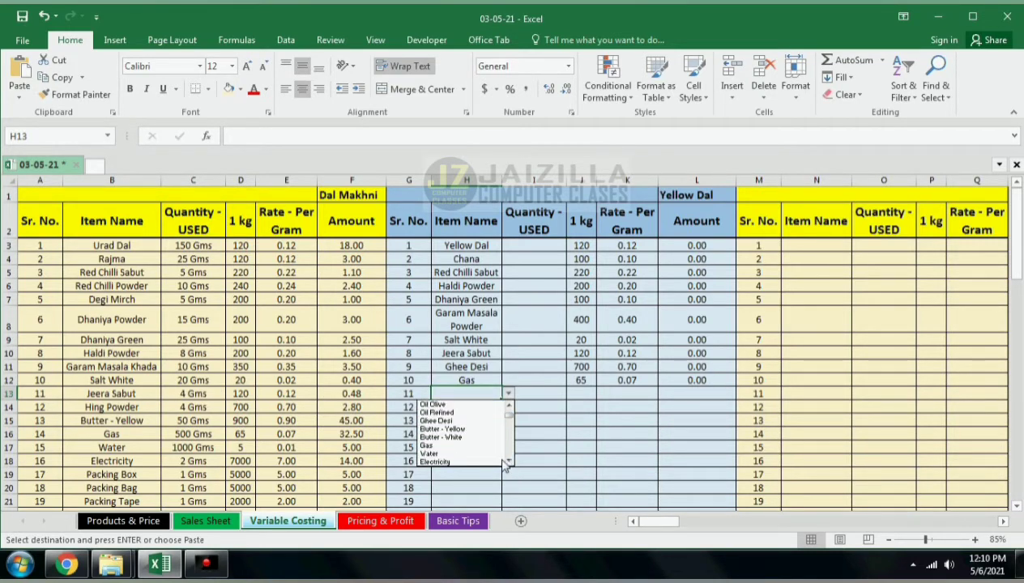
left_click(441, 454)
Step: Pick Electricity as the item in H14
left_click(486, 408)
left_click(508, 407)
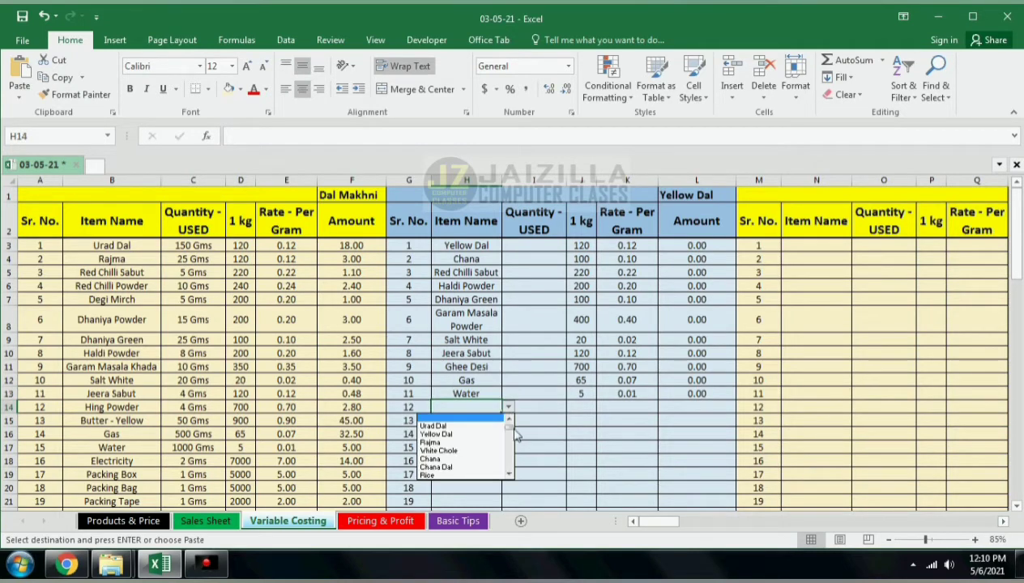
scroll(512, 437, "down", 10)
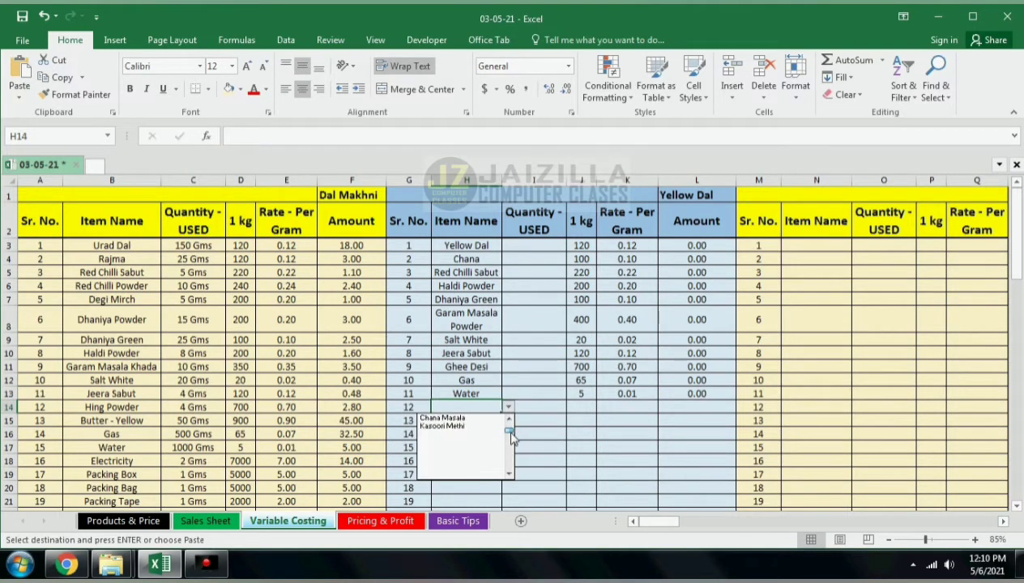
left_click(510, 421)
left_click(511, 420)
left_click(511, 421)
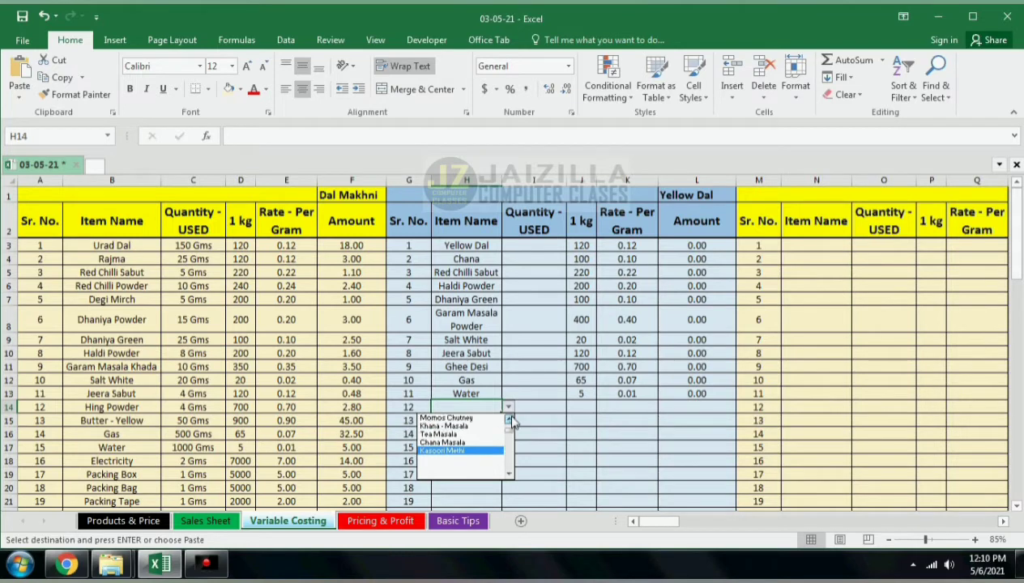
left_click(511, 420)
left_click(510, 421)
left_click(511, 420)
left_click(510, 420)
left_click(510, 421)
left_click(510, 420)
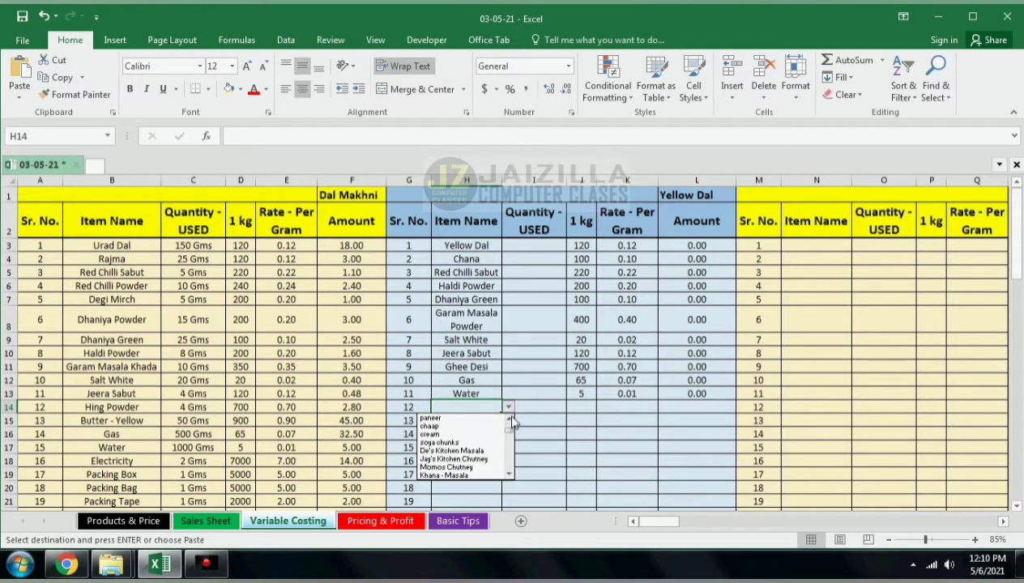
left_click(510, 421)
left_click(510, 420)
left_click(510, 420)
left_click(511, 420)
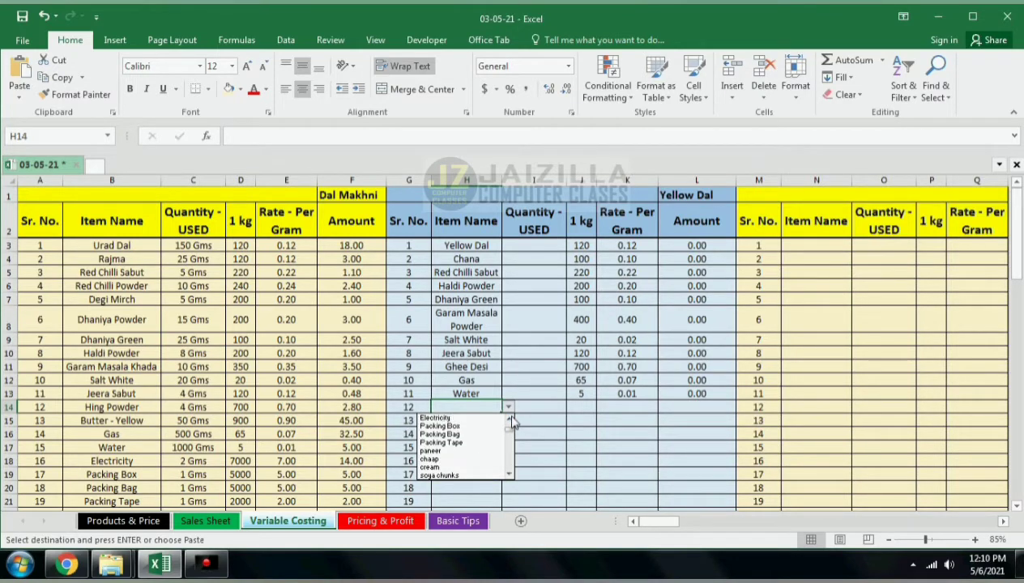
left_click(510, 420)
left_click(486, 426)
left_click(484, 418)
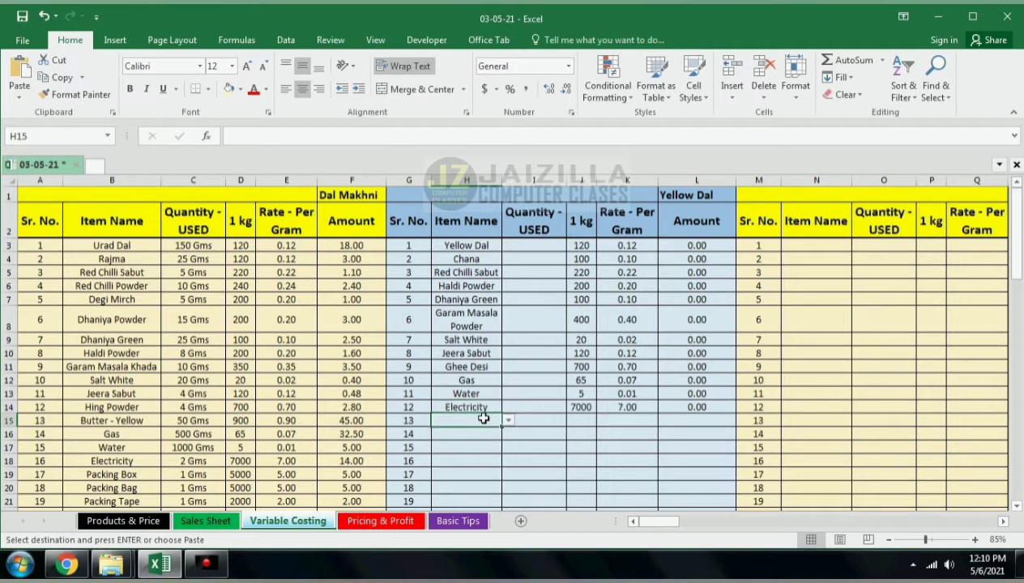
Step: Copy Packing Box, Packing Bag, Packing Tape and cream from B19:B22 into H15:H18
scroll(162, 452, "down", 1)
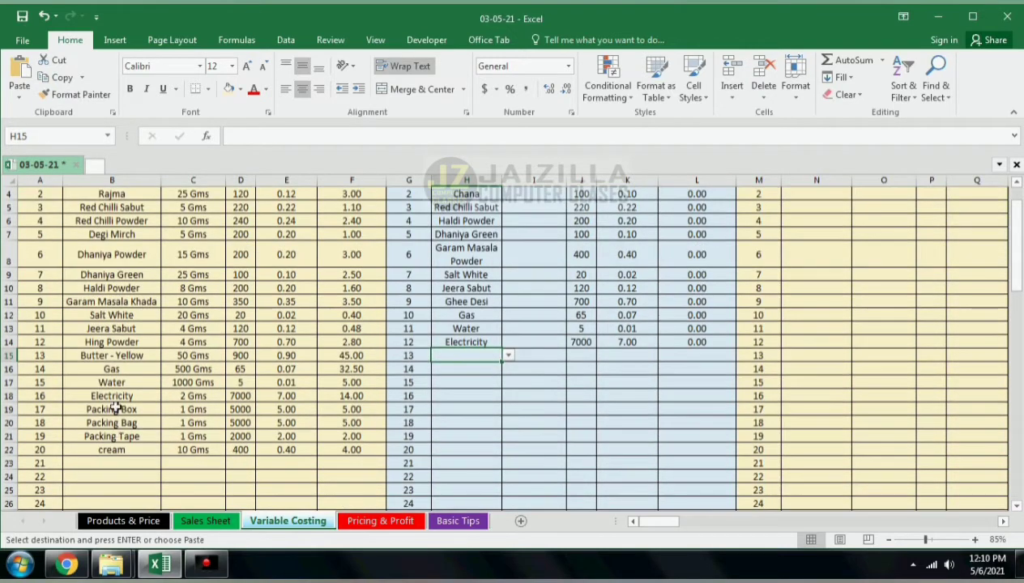
left_click_drag(114, 409, 118, 450)
key("ctrl+c")
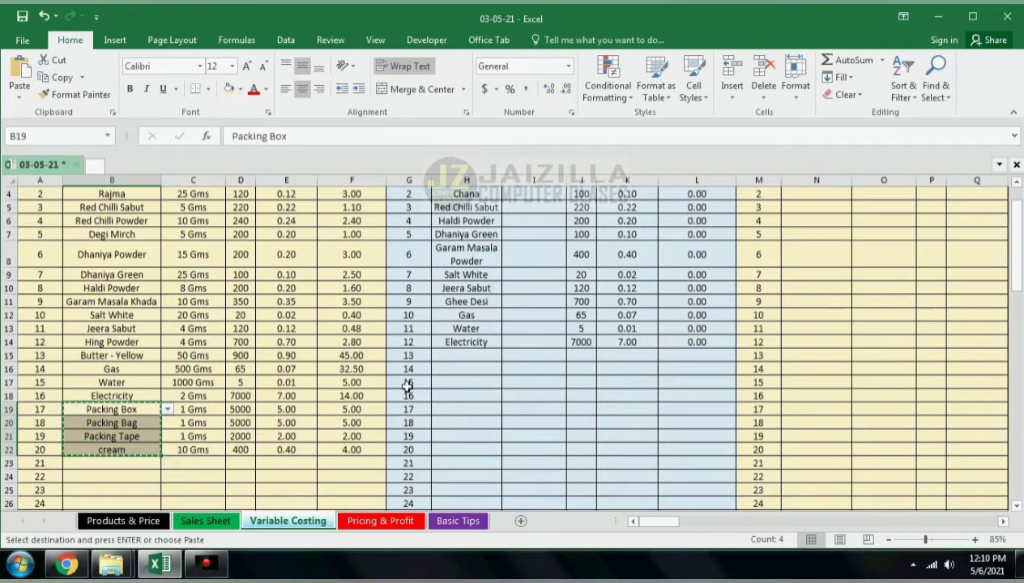
left_click(451, 358)
key("ctrl+v")
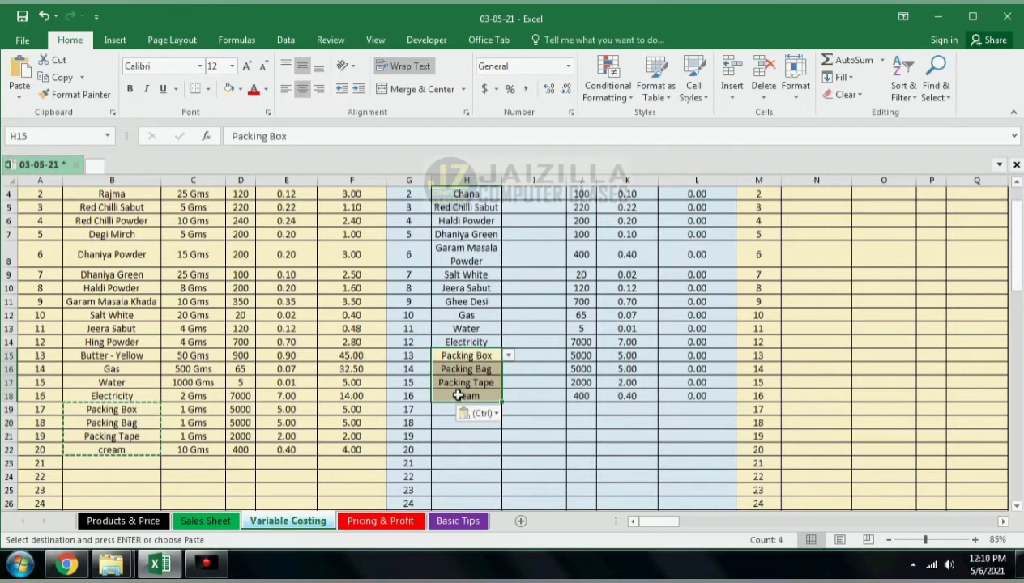
left_click(466, 395)
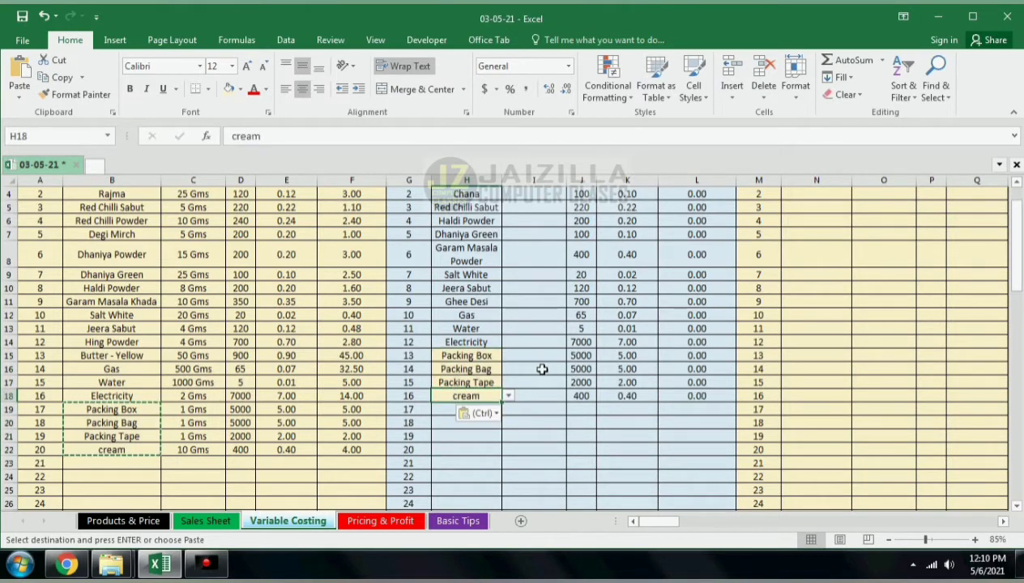
Step: Enter quantities used of 200, 25, 10 and 10 for Yellow Dal, Chana, Red Chilli Sabut and Haldi Powder
scroll(534, 332, "up", 1)
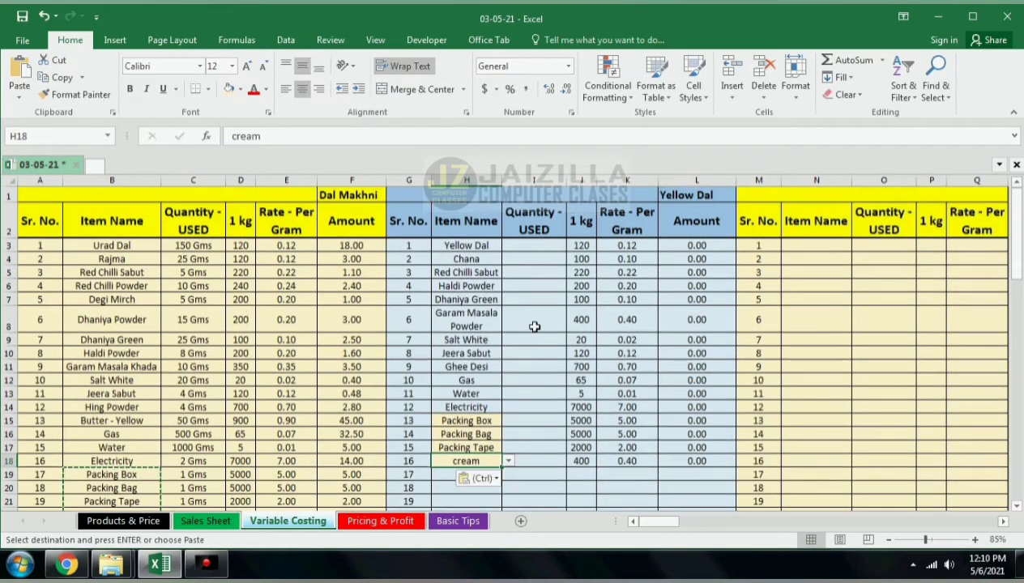
left_click(522, 246)
type("200")
key("Return")
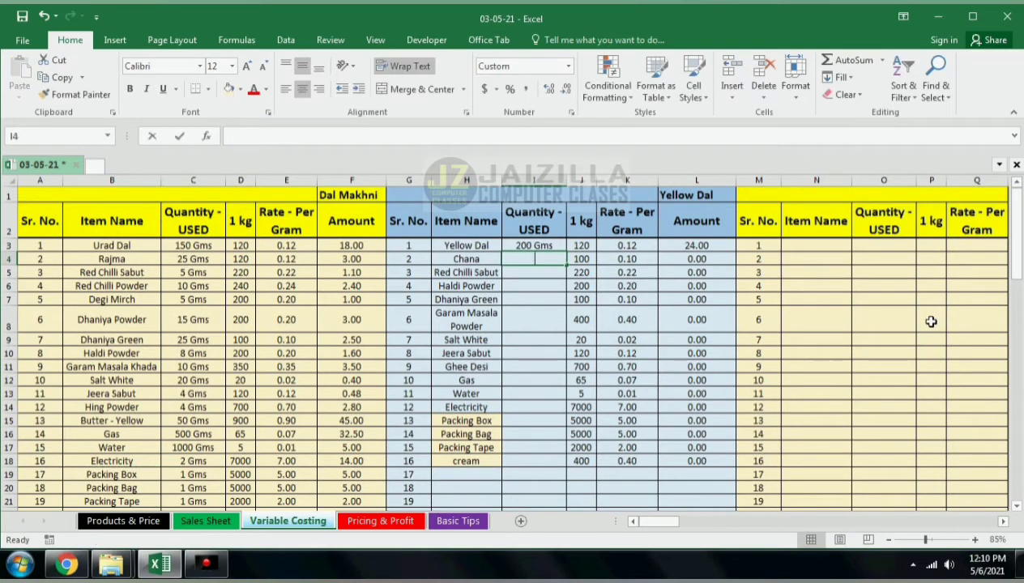
type("25")
key("Return")
type("10")
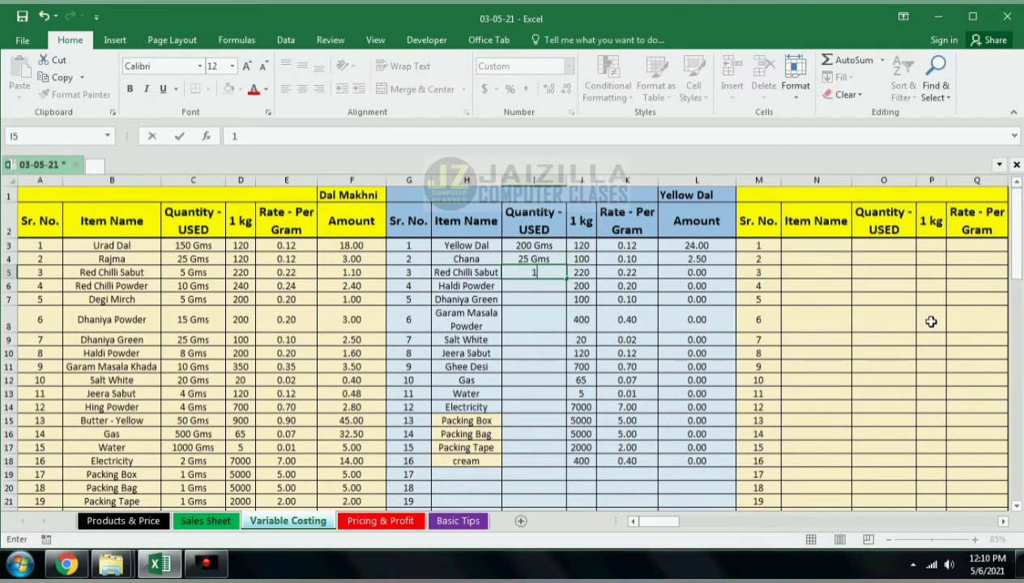
key("Return")
type("2")
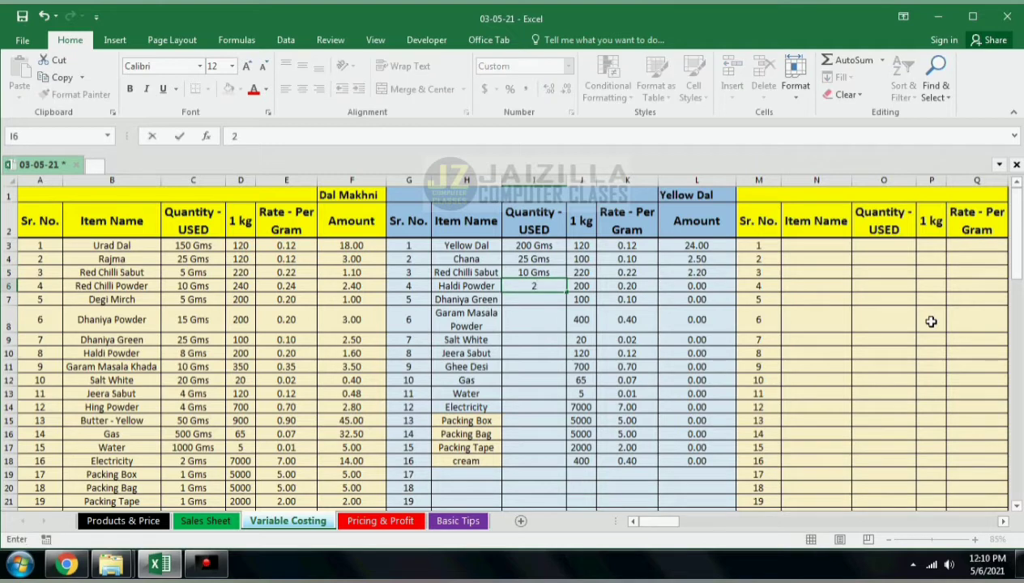
type("0")
key("Return")
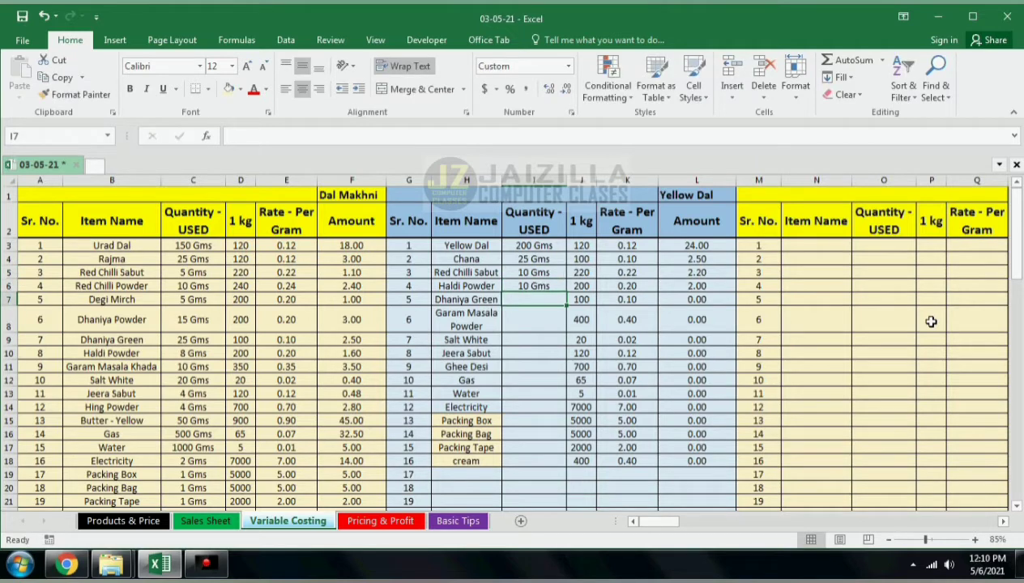
Step: Enter quantities used of 25, 15, 10 and 5 for Dhaniya Green, Garam Masala Powder, Salt White and Jeera Sabut
type("25")
key("Return")
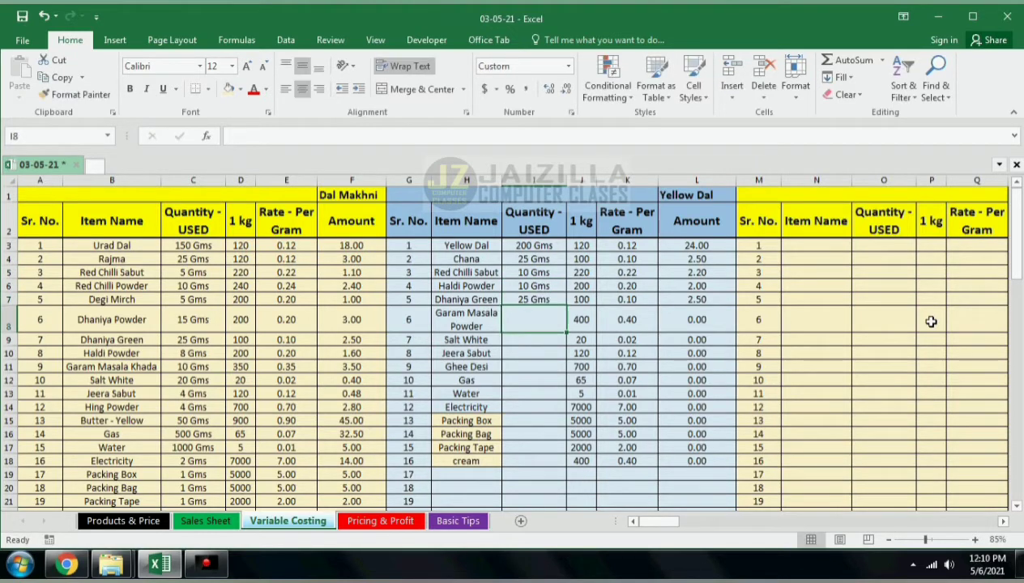
type("15")
key("Return")
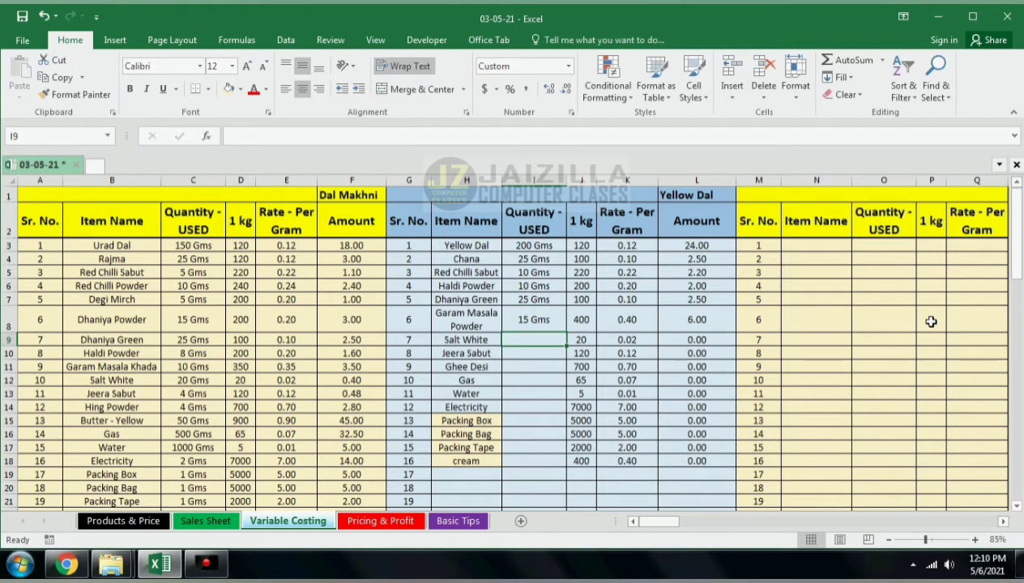
type("10")
key("Return")
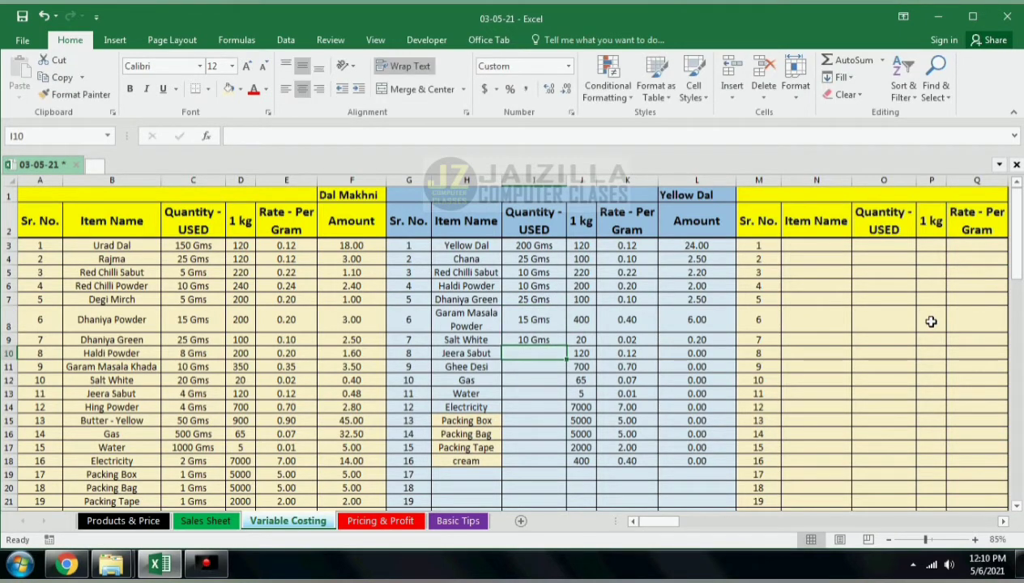
type("5")
key("Return")
Step: Enter quantities used of 100 for Ghee Desi and 650 for Gas
type("100")
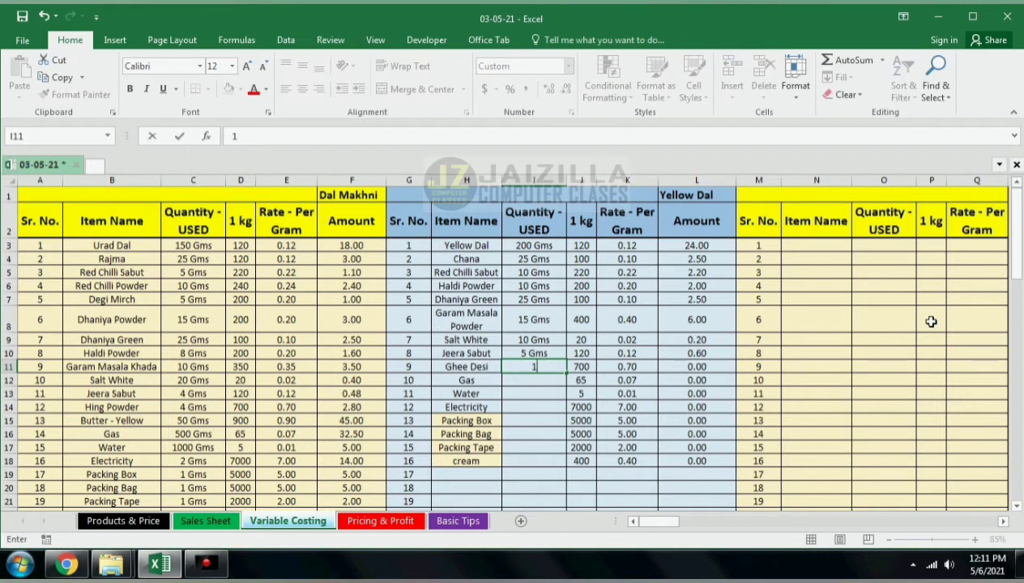
key("Return")
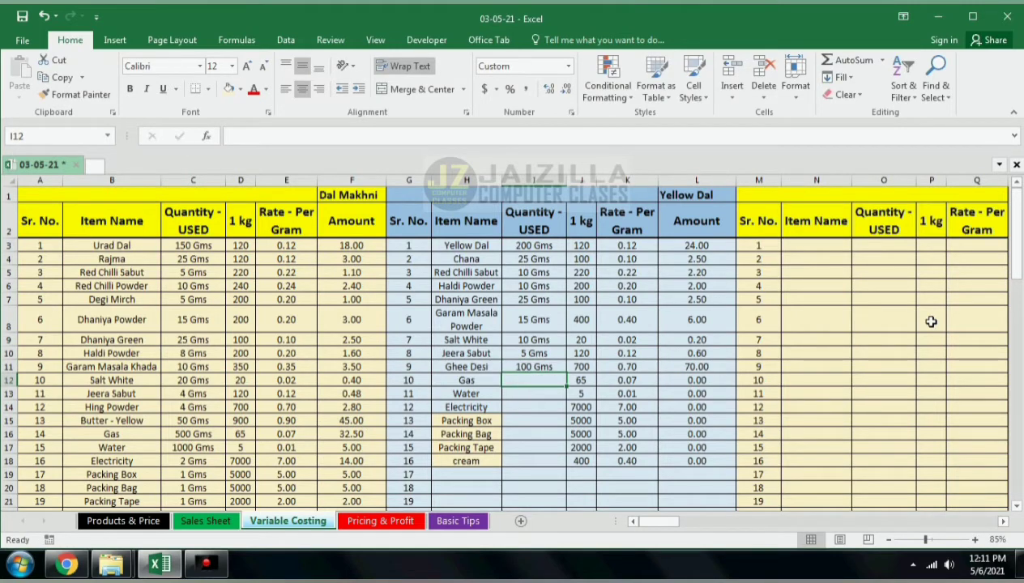
type("650")
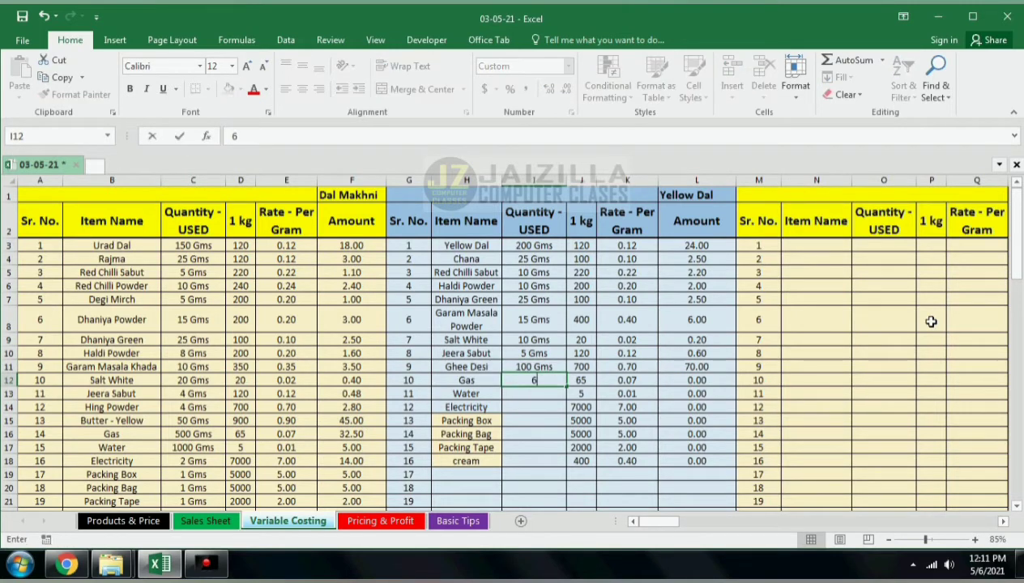
key("Return")
key("Up")
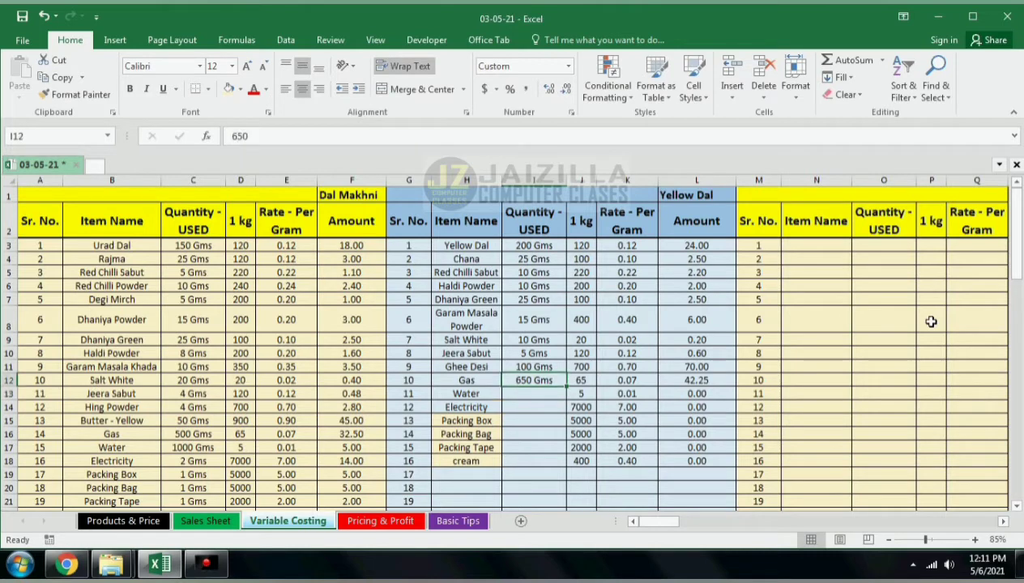
Step: Enter Yellow Dal quantities used of 400 for Gas, 750 for Water and 1 for Electricity
type("400")
key("Return")
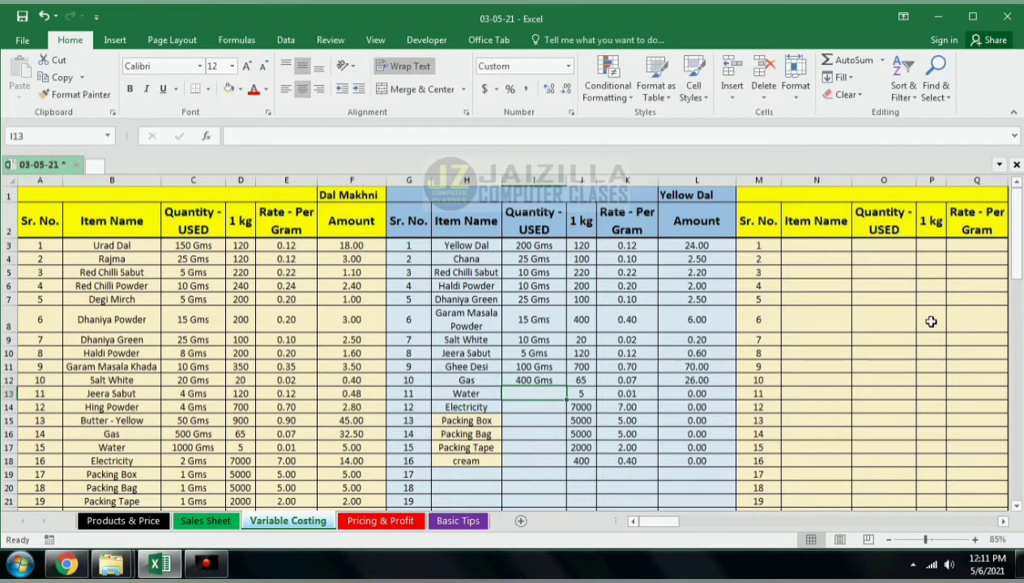
type("750")
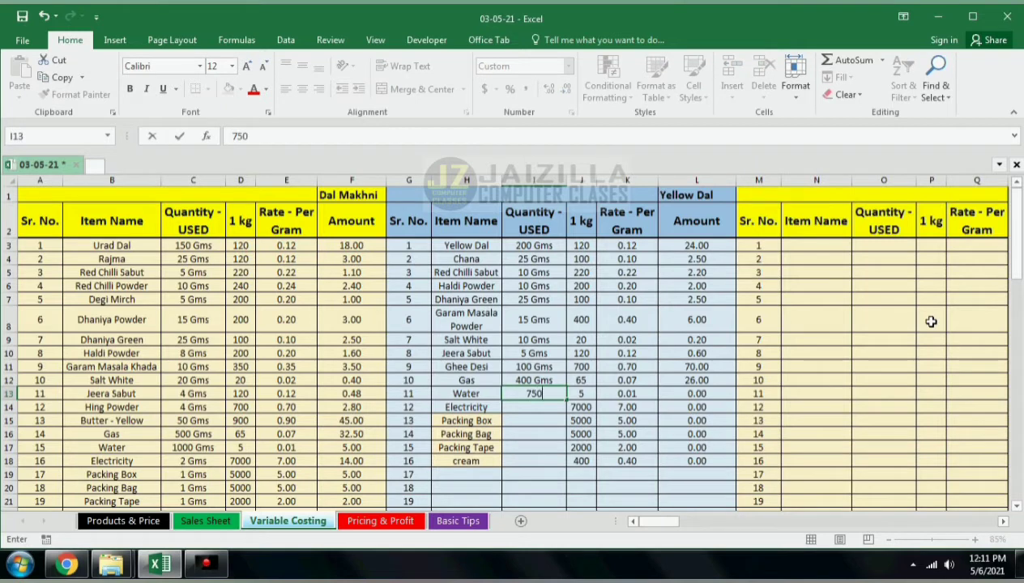
key("Return")
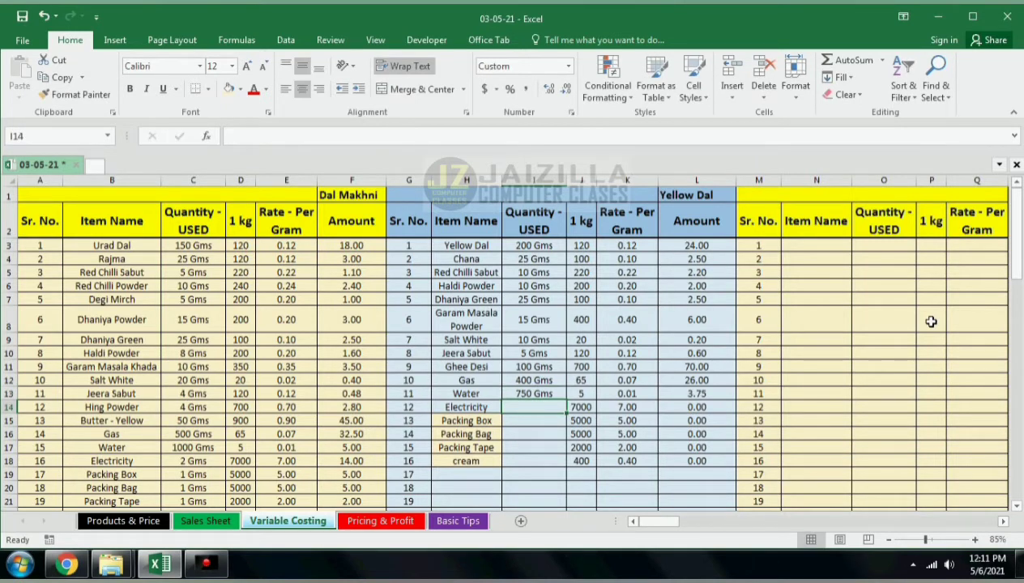
type("1")
key("Return")
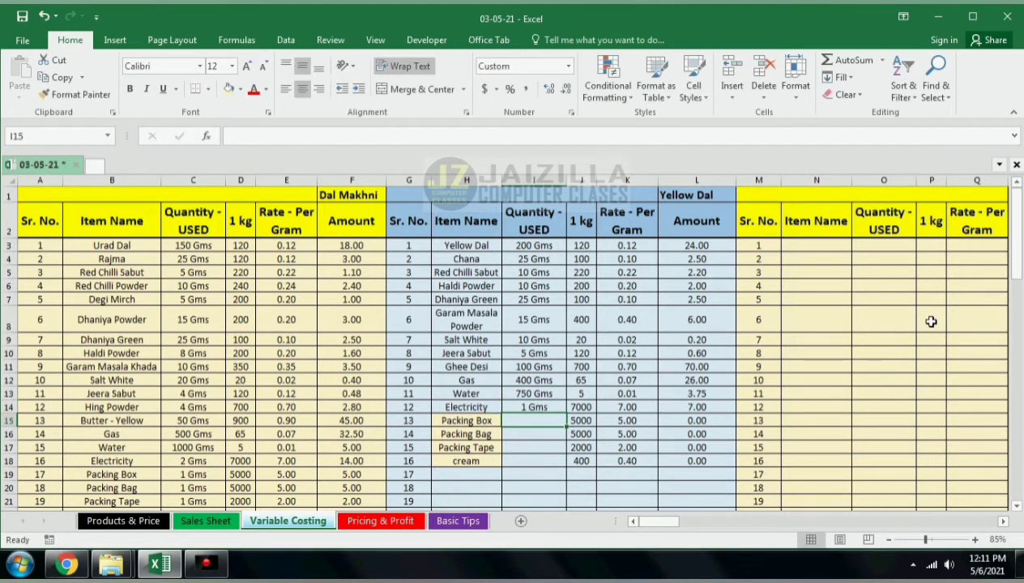
Step: Enter quantities used of 1 for Packing Box, Packing Bag and Packing Tape, and 0 for cream
type("1")
key("Return")
type("1")
key("Return")
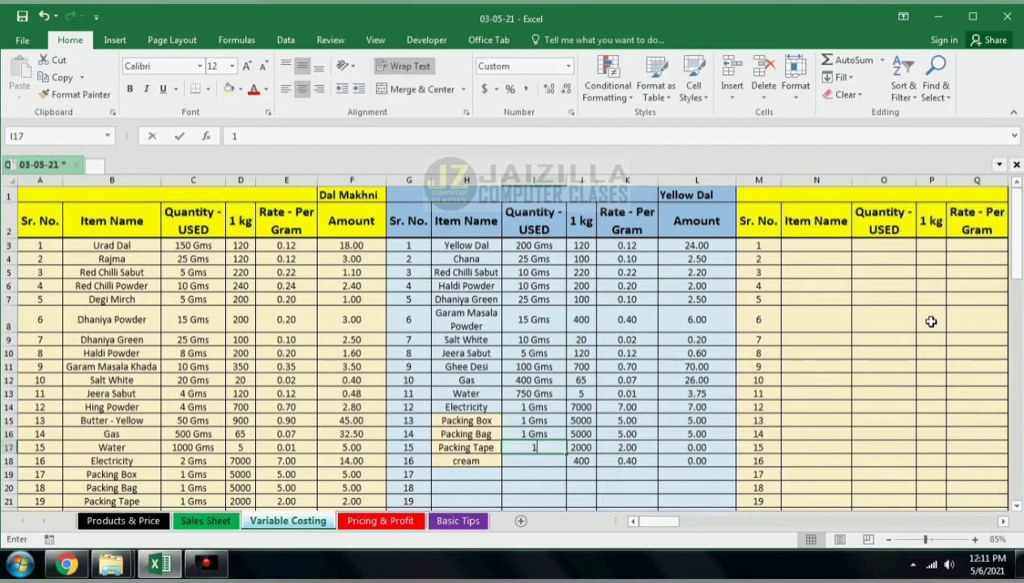
type("1")
key("Return")
type("0")
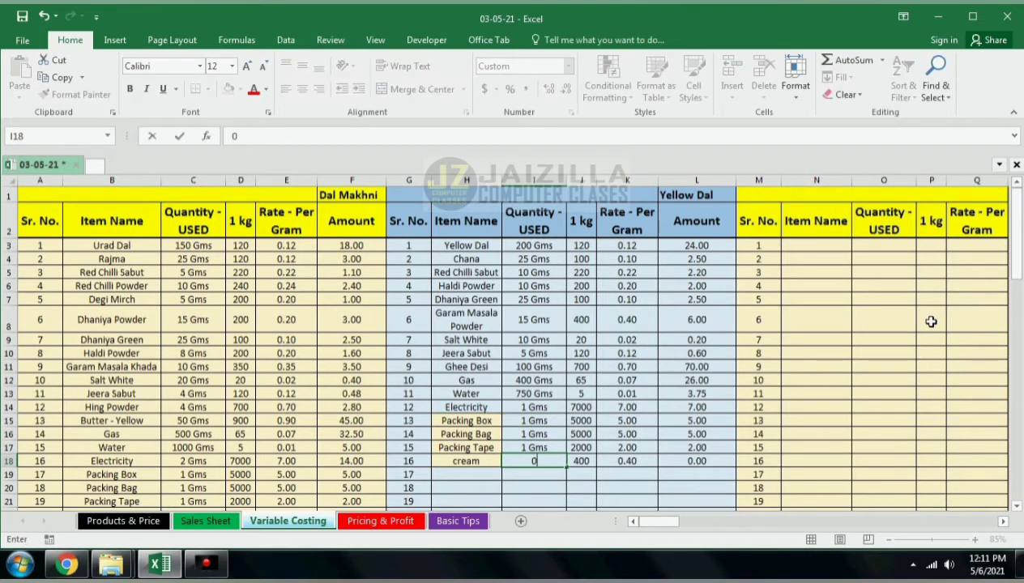
key("Return")
Step: Set Yellow Dal's MRP without tax to 225
scroll(743, 446, "down", 14)
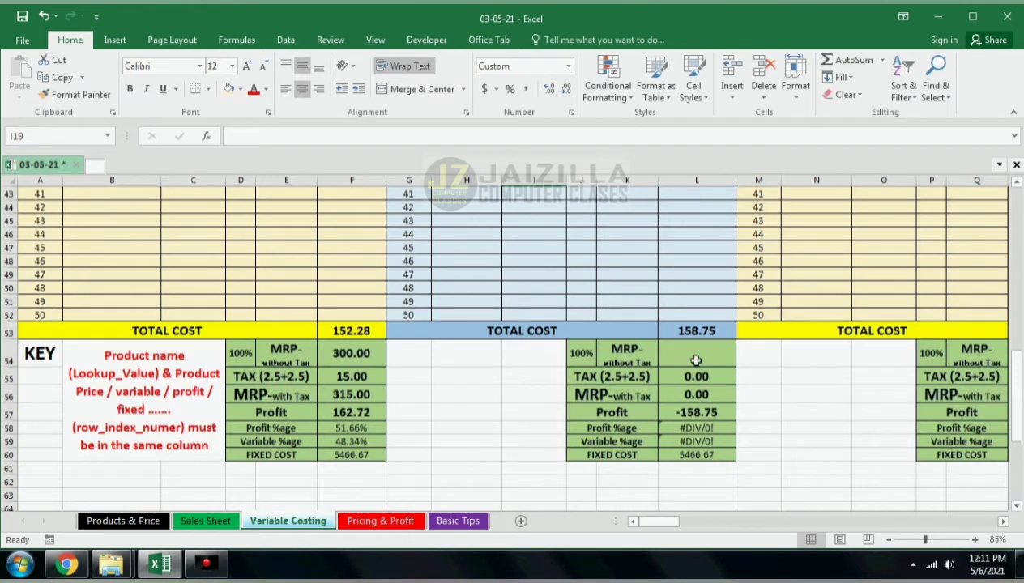
left_click(696, 360)
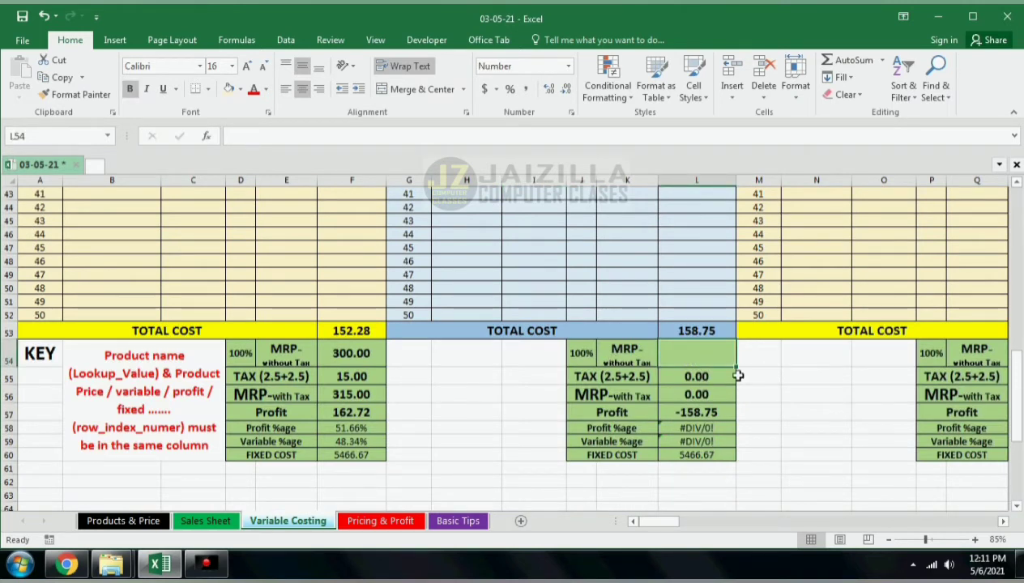
type("225")
key("Return")
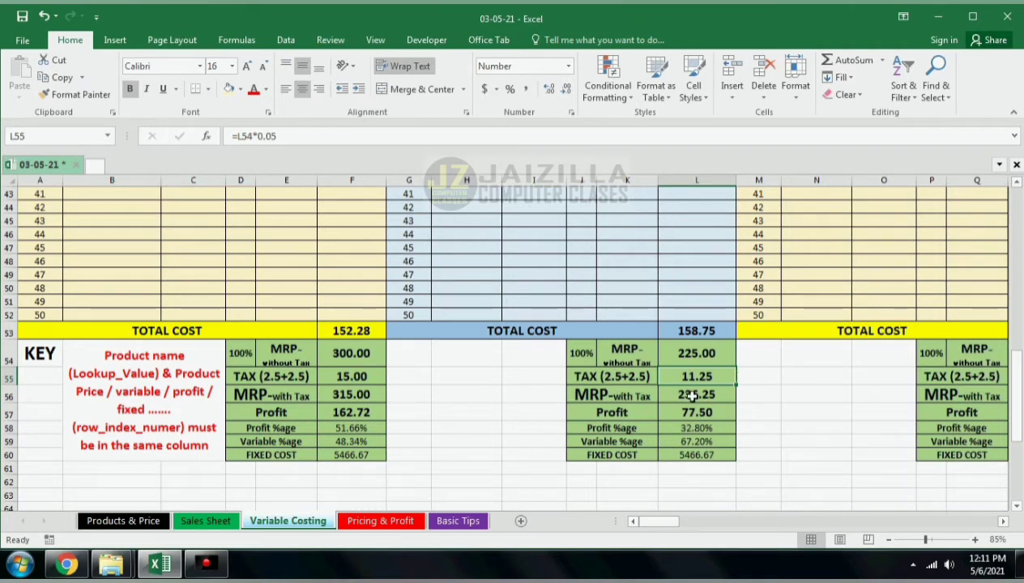
Step: Review the Pricing & Profit cost and quantity formulas for each product against the Sales Sheet totals
left_click(707, 363)
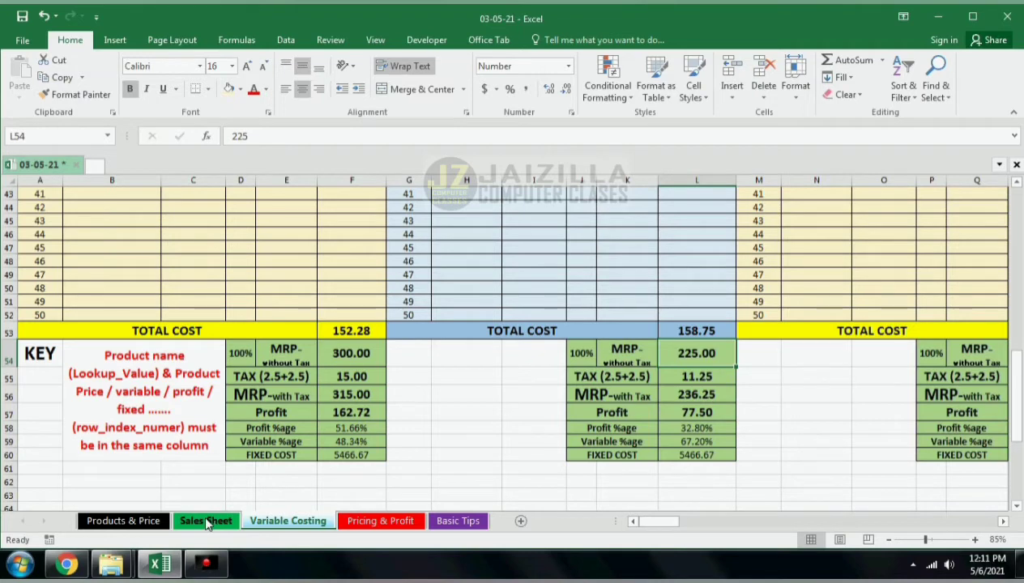
left_click(381, 518)
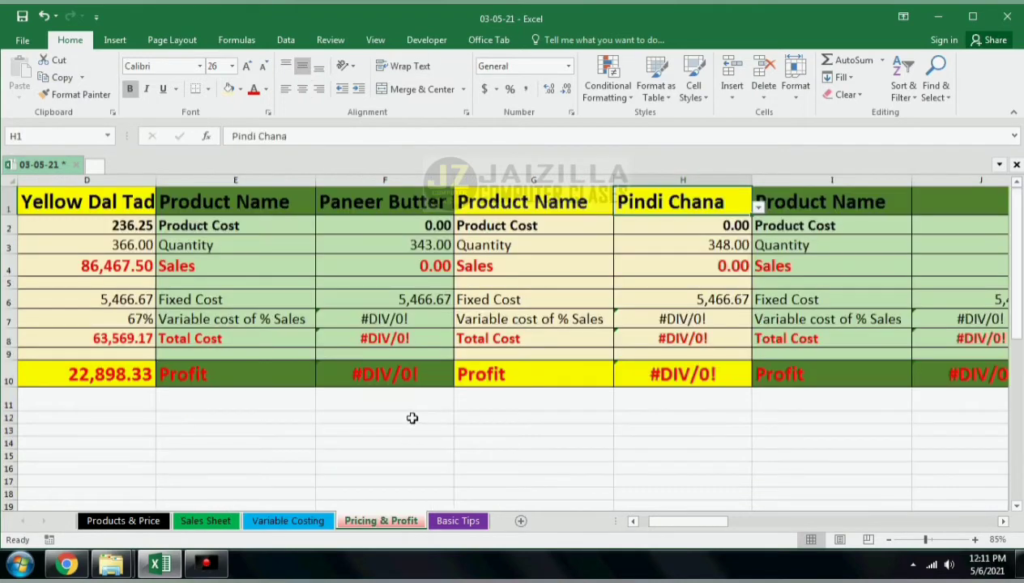
key("ctrl+Home")
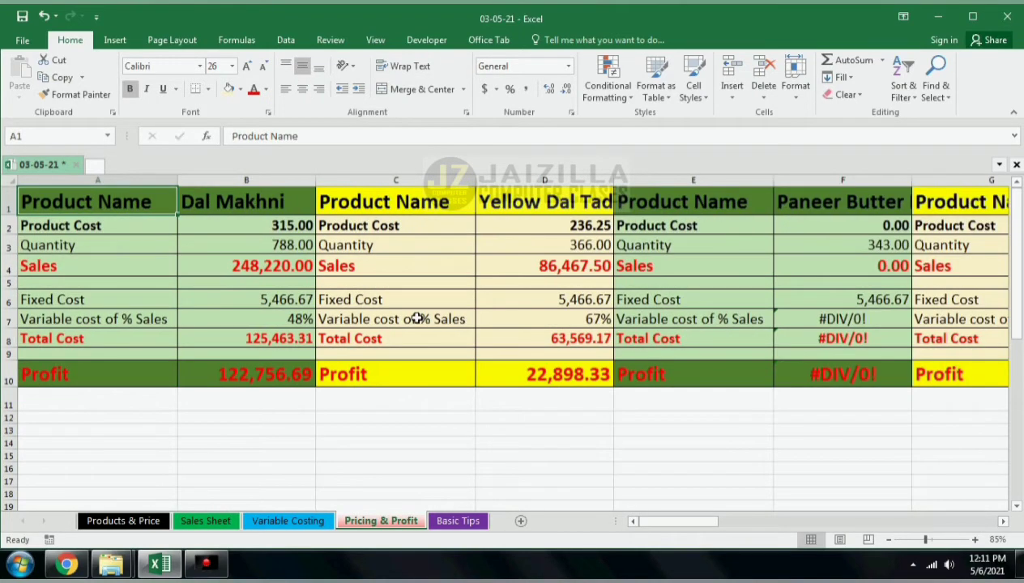
left_click(296, 227)
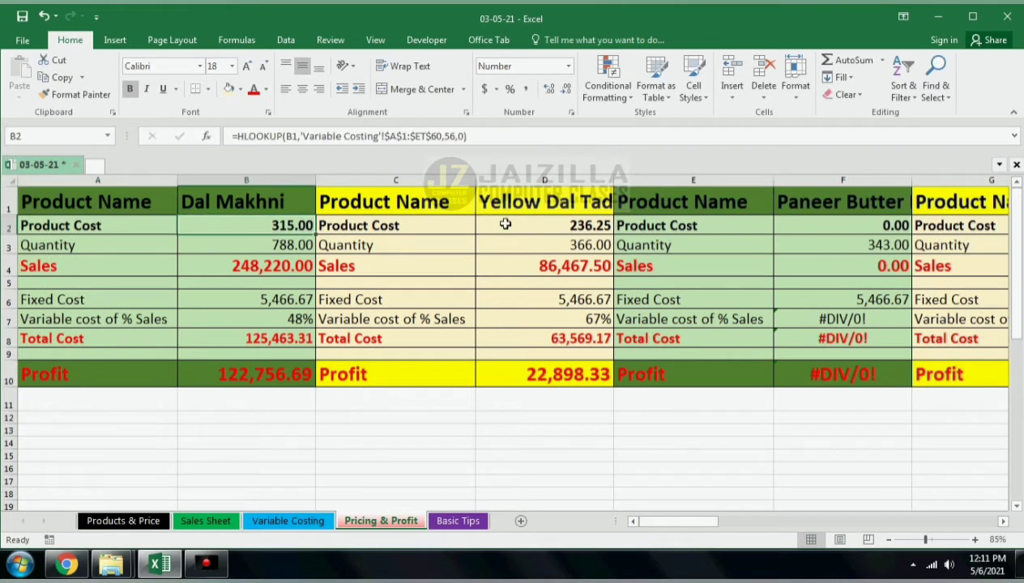
left_click(552, 224)
left_click(870, 228)
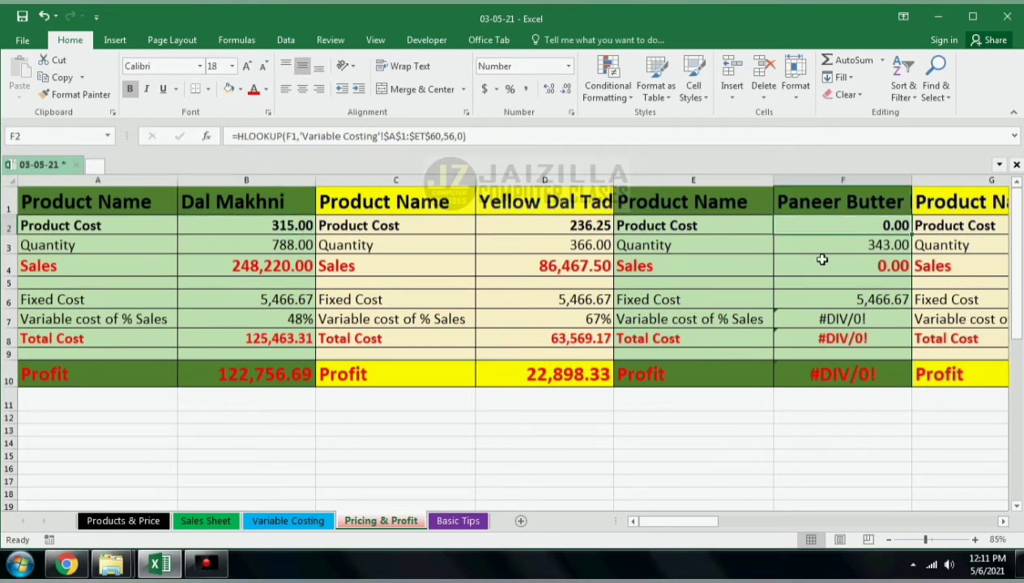
key("Down")
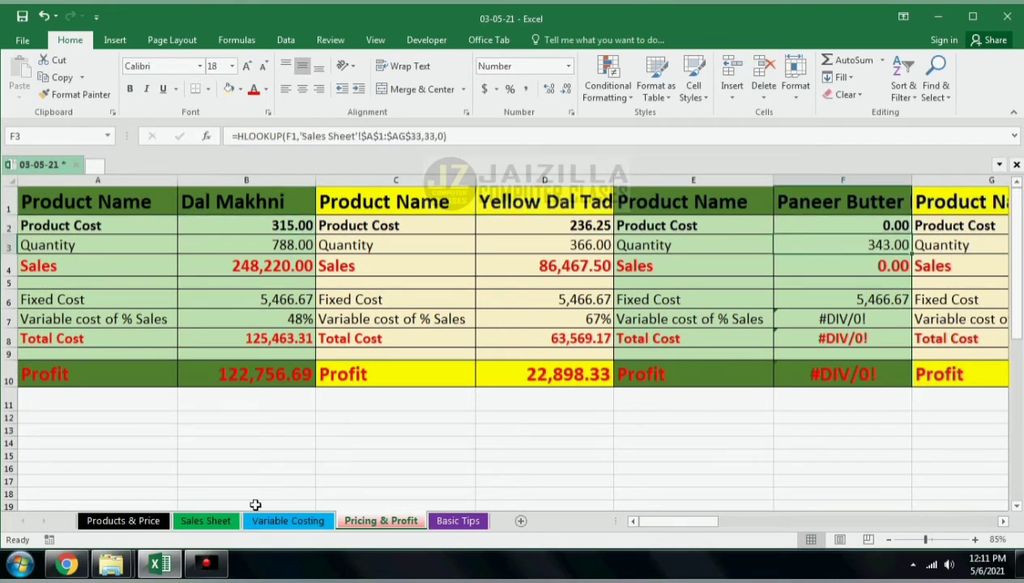
left_click(216, 523)
scroll(284, 422, "down", 8)
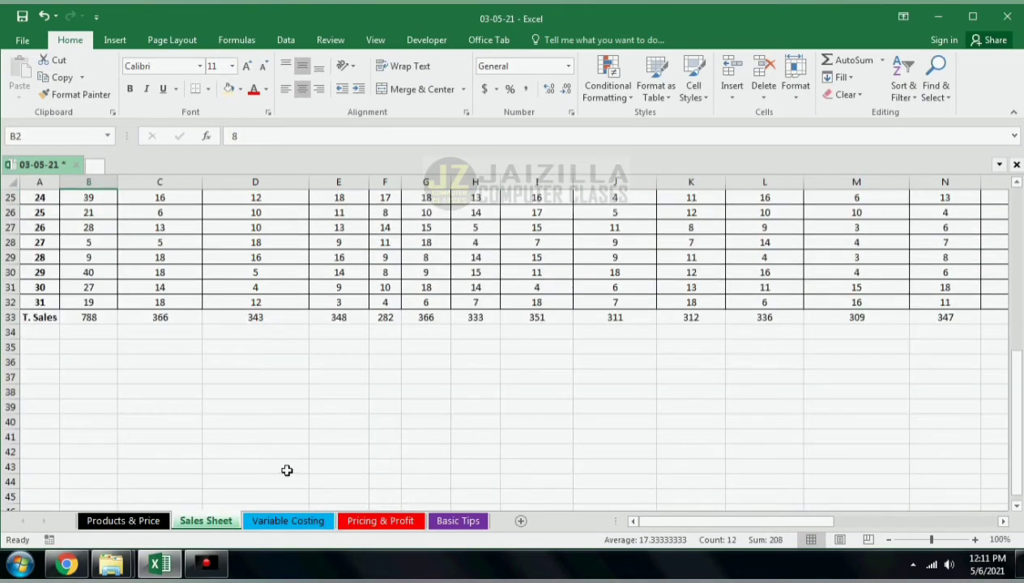
scroll(285, 471, "up", 2)
left_click(307, 521)
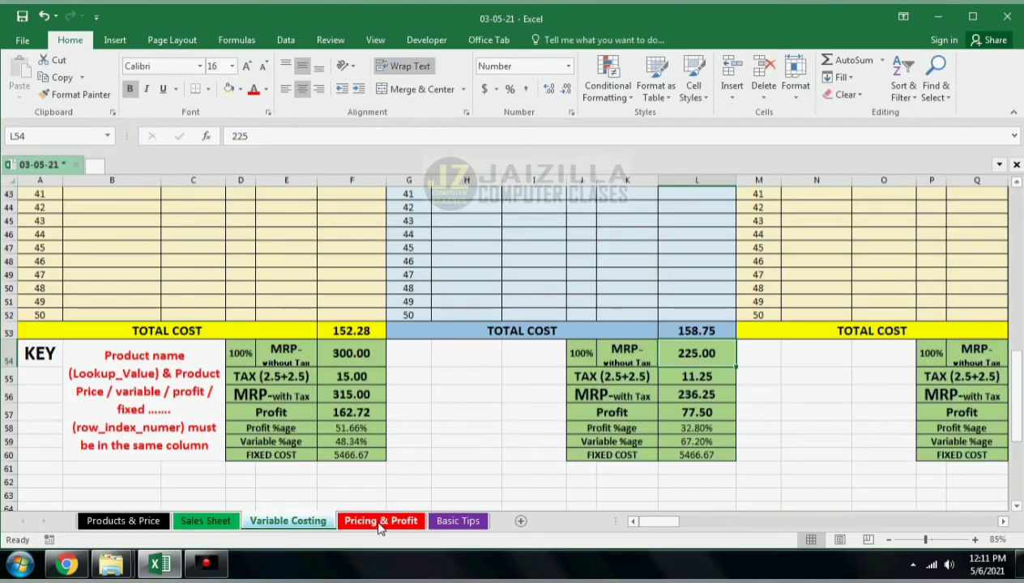
left_click(381, 523)
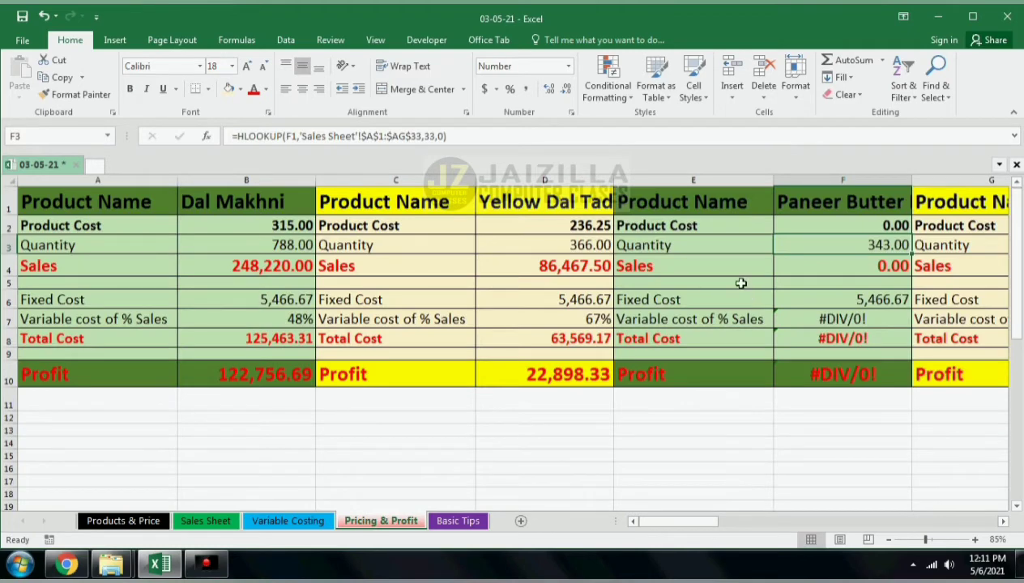
left_click(839, 227)
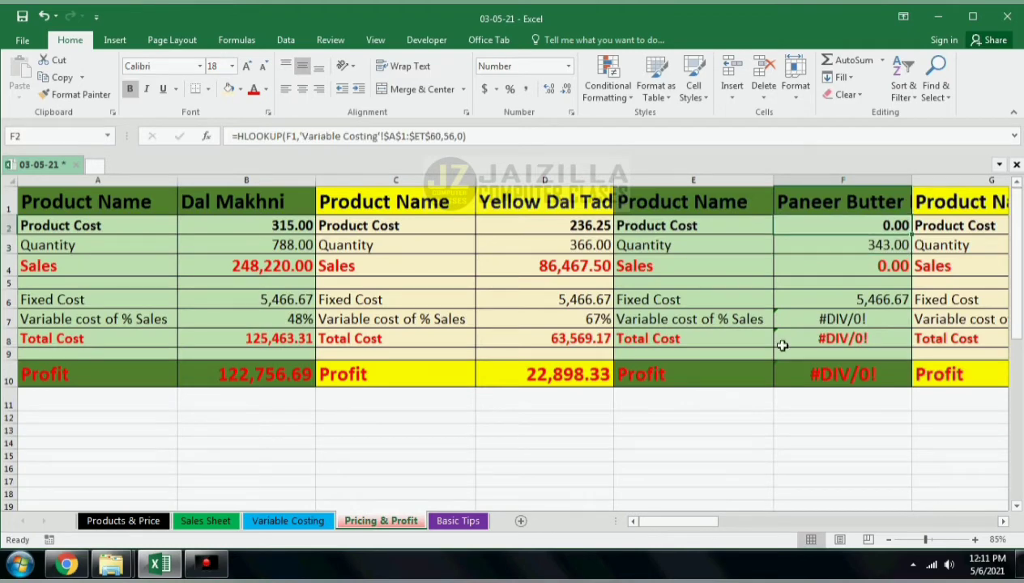
left_click(307, 522)
scroll(608, 395, "up", 14)
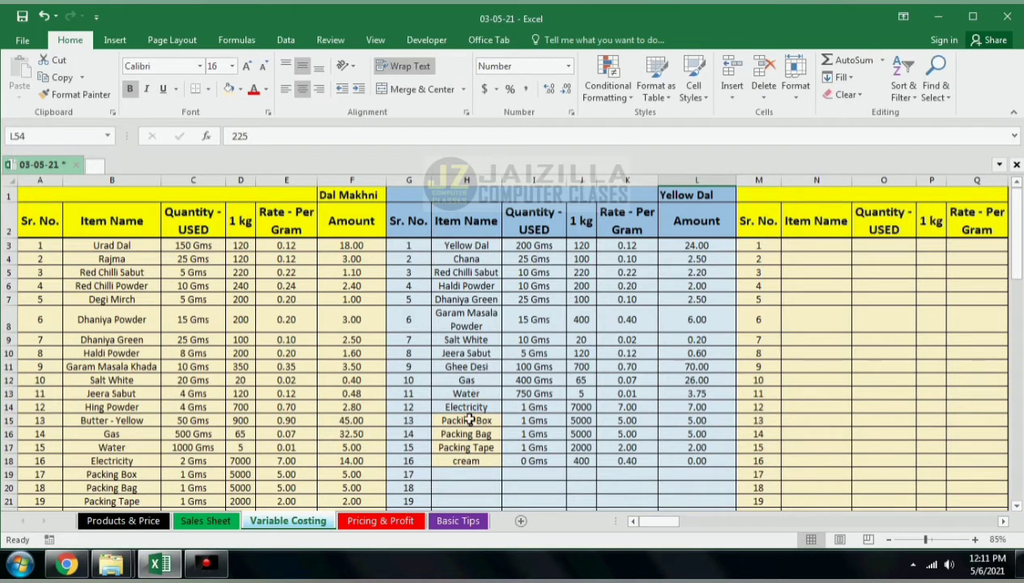
Step: Change the fill of the Packing Box to cream item cells in the Yellow Dal table to the table's light blue
left_click_drag(465, 419, 468, 459)
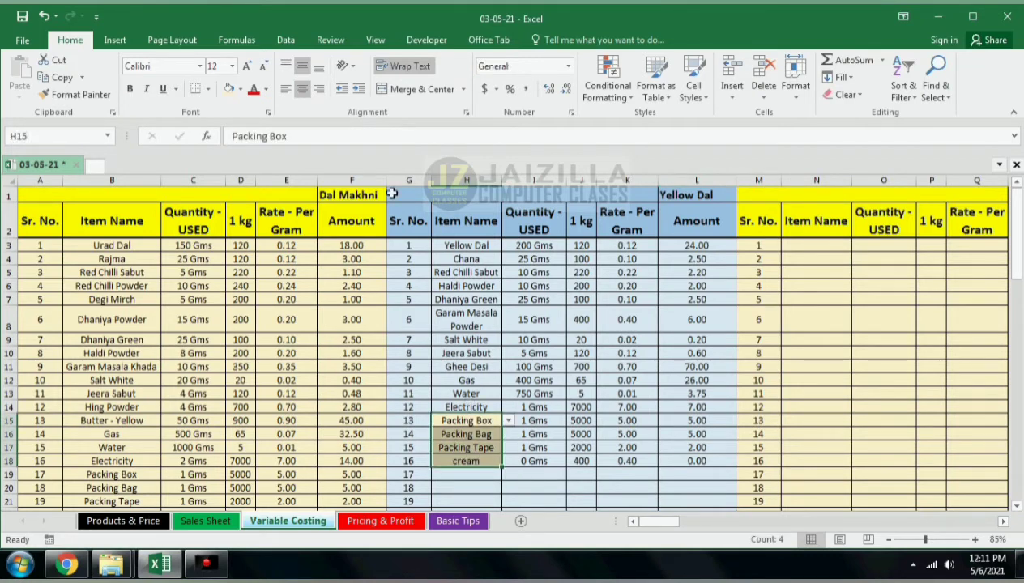
left_click(240, 89)
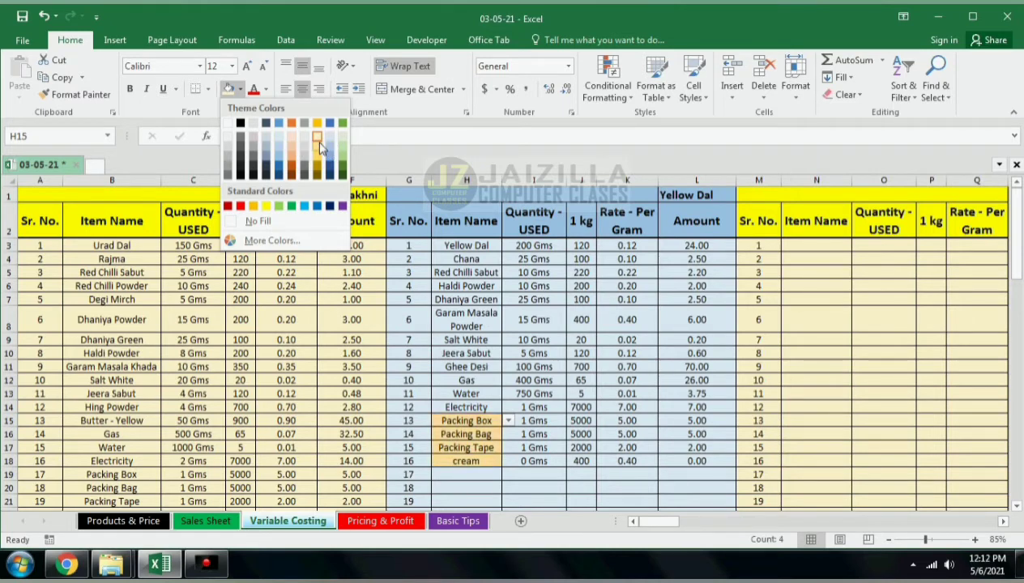
left_click(278, 143)
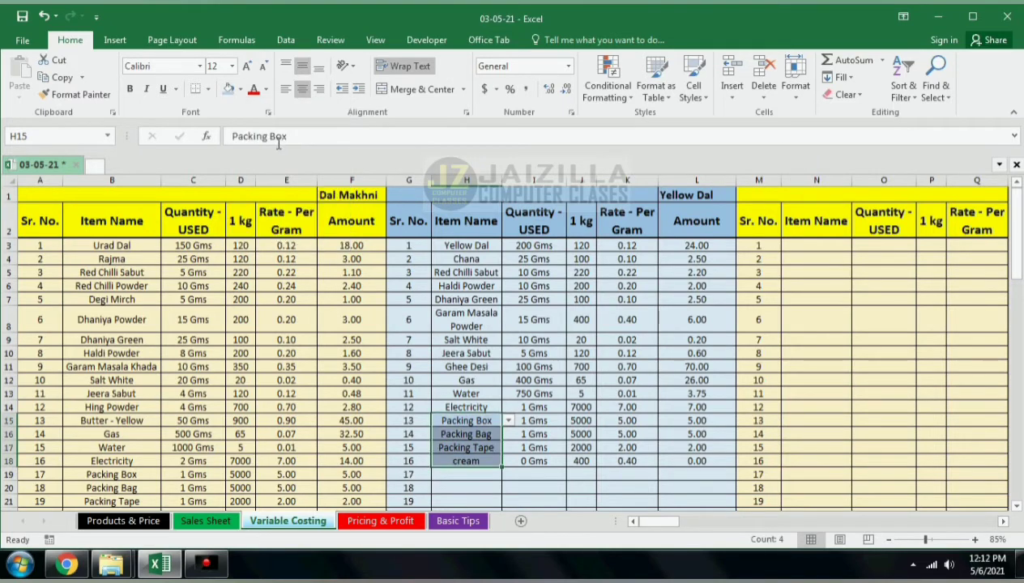
left_click(240, 89)
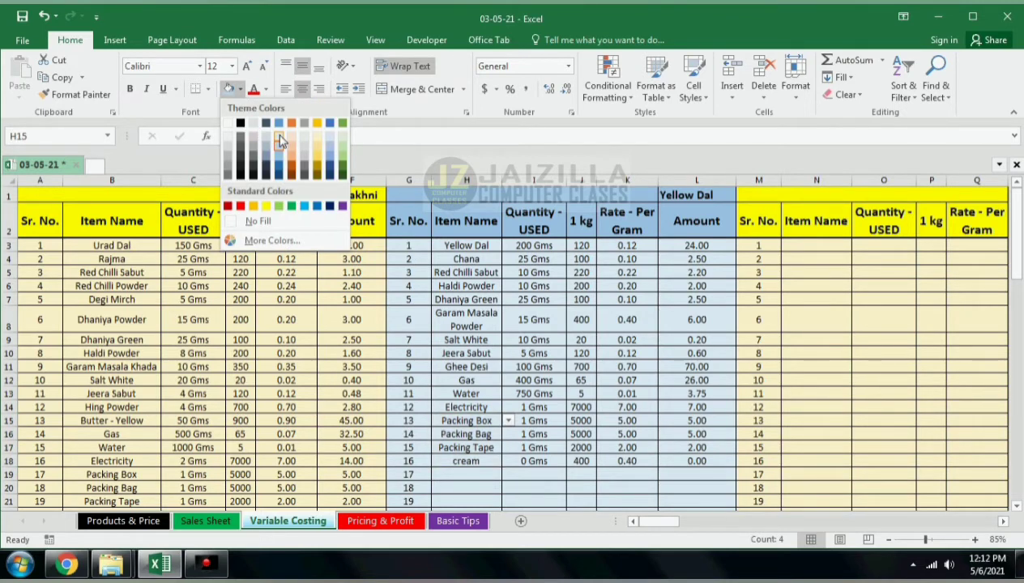
left_click(278, 138)
Step: Copy Gas, Water, Electricity, Packing Box, Packing Bag and Packing Tape from column B into rows 43–48 of the next product table
left_click(466, 368)
scroll(469, 374, "down", 1)
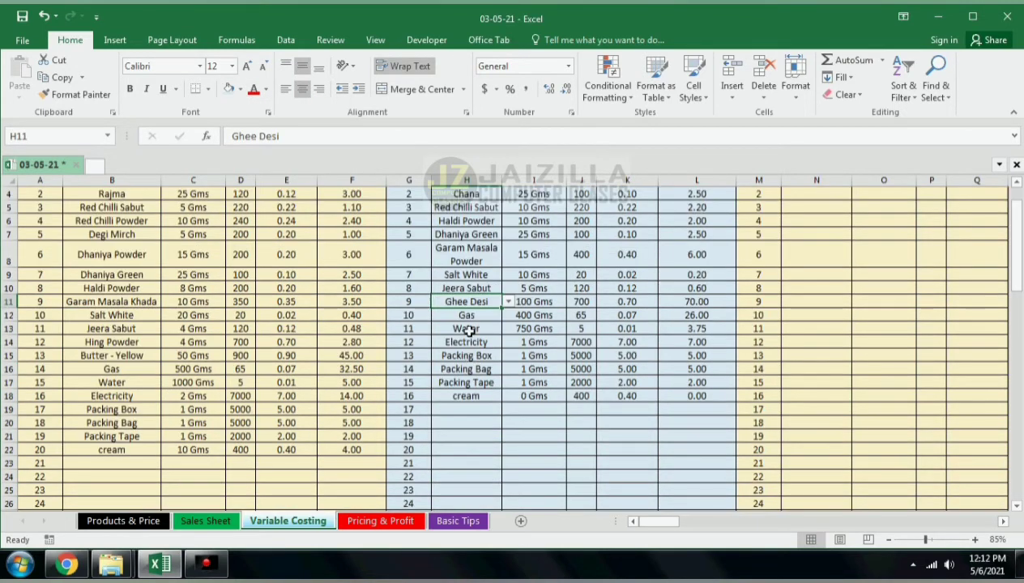
left_click_drag(463, 315, 456, 392)
key("ctrl+c")
left_click_drag(113, 371, 118, 450)
key("ctrl+v")
key("ctrl+c")
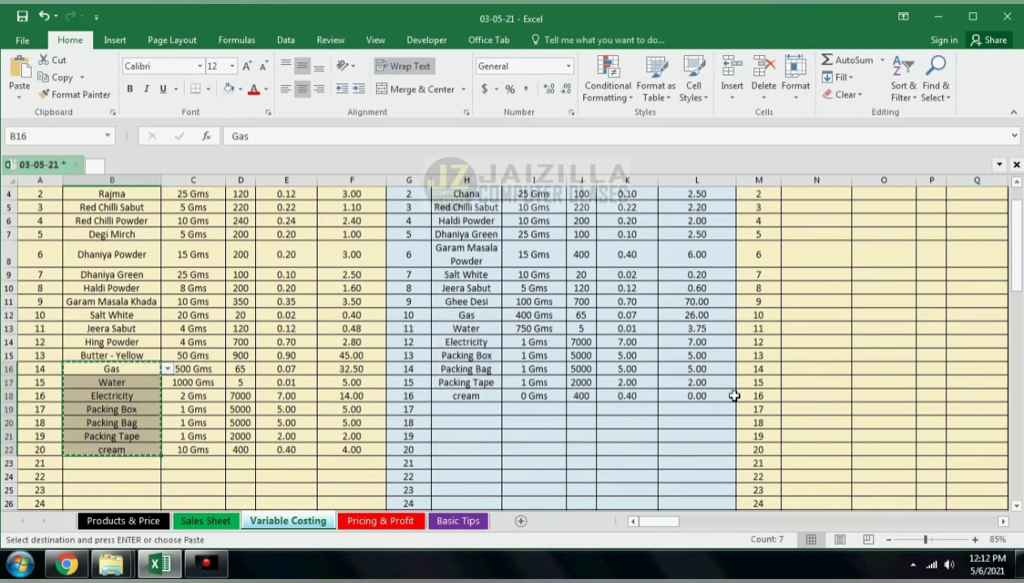
left_click(804, 395)
scroll(822, 411, "down", 10)
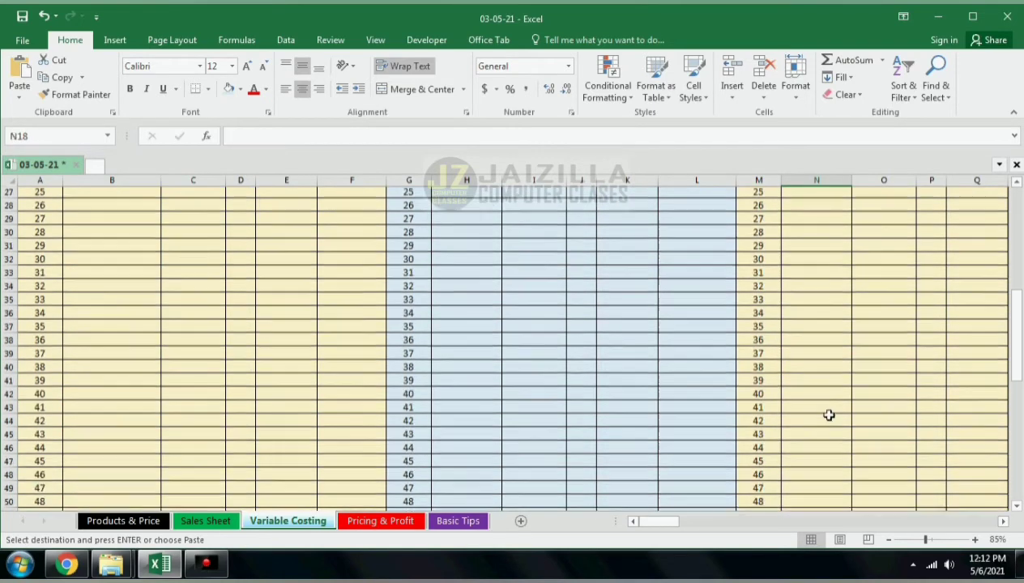
left_click(825, 342)
key("ctrl+v")
left_click(835, 421)
key("Delete")
left_click_drag(820, 342, 820, 409)
Step: Enter quantities of 500 for Gas, 750 for Water and 1 for Electricity and each packing item in that table
left_click_drag(665, 524, 679, 524)
key("Right")
type("500")
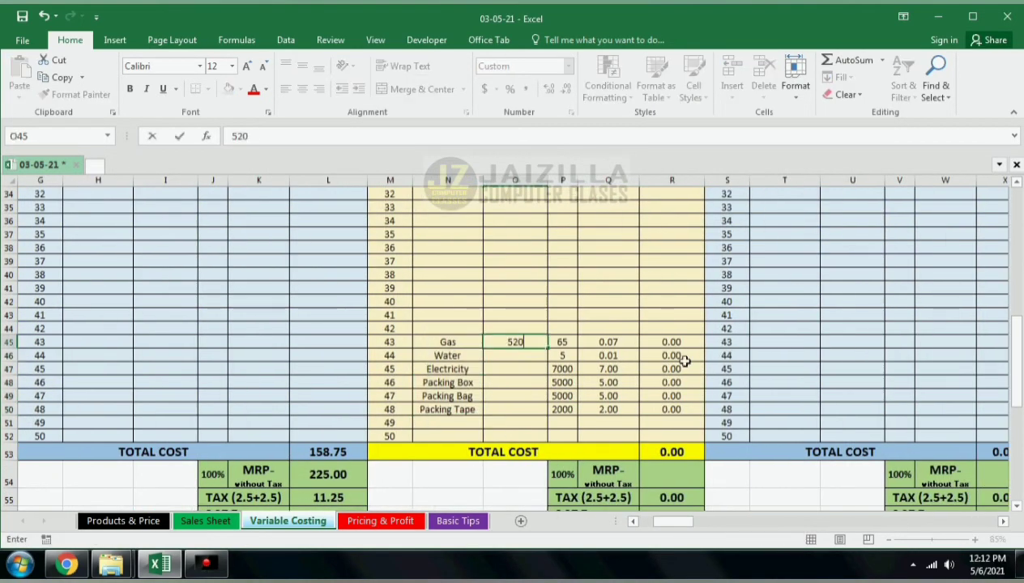
key("Return")
type("2")
key("Return")
key("Up")
type("1500")
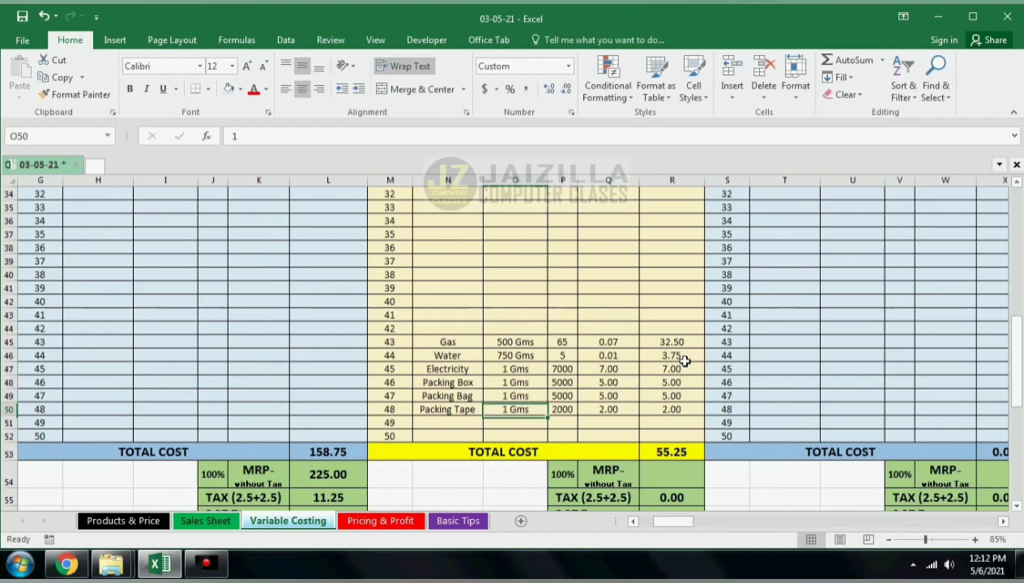
Step: Copy those six overhead rows with their quantities into rows 43–48 of the neighbouring product tables
left_click_drag(447, 342, 671, 409)
key("ctrl+c")
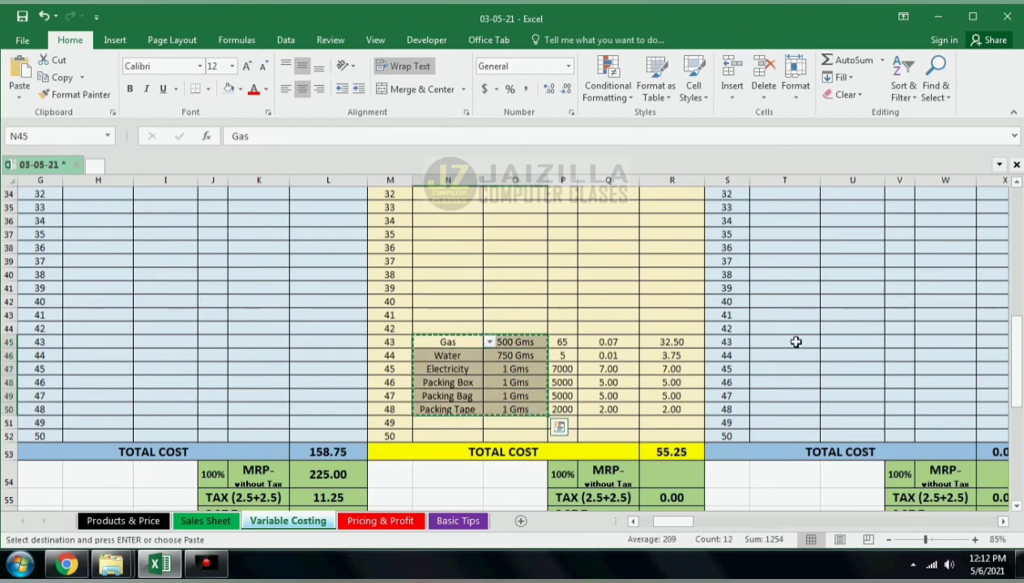
left_click(796, 341)
key("ctrl+v")
left_click_drag(389, 342, 596, 404)
key("ctrl+c")
left_click(660, 342)
key("ctrl+v")
left_click(538, 342)
key("ctrl+v")
Step: Paste the same overhead rows into rows 43–48 of the product tables further along the sheet
left_click_drag(699, 523, 935, 521)
left_click(502, 341)
left_click(510, 342)
key("ctrl+v")
left_click(718, 342)
key("ctrl+v")
left_click(366, 341)
left_click(256, 342)
key("ctrl+v")
left_click(944, 342)
key("ctrl+v")
key("ctrl+Home")
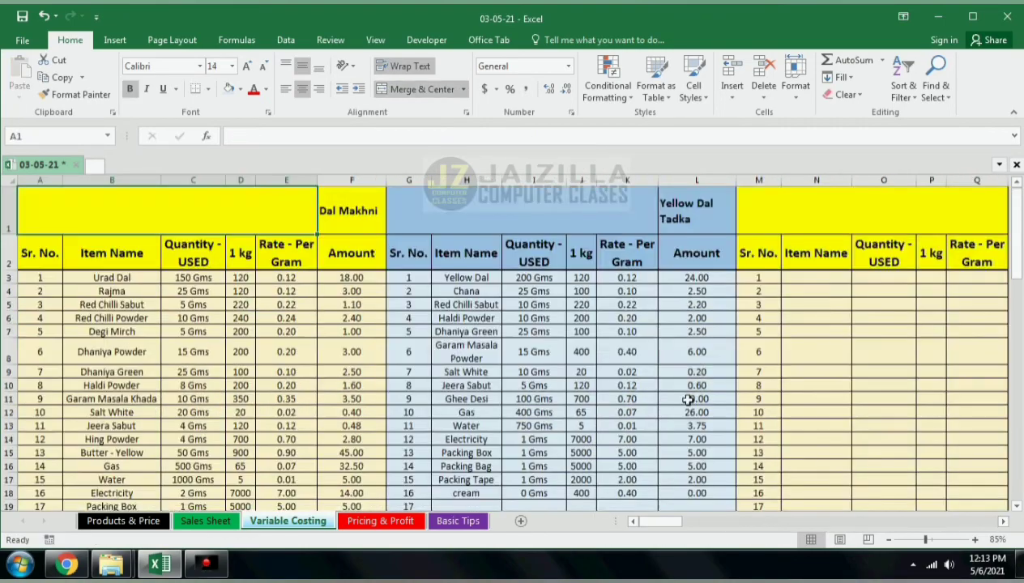
Step: Choose paneer and Butter - Yellow as the first two items of the Paneer Butter Masala table
key("Escape")
scroll(475, 364, "down", 9)
scroll(542, 366, "up", 8)
left_click(1003, 520)
left_click(455, 276)
left_click(490, 277)
left_click(490, 301)
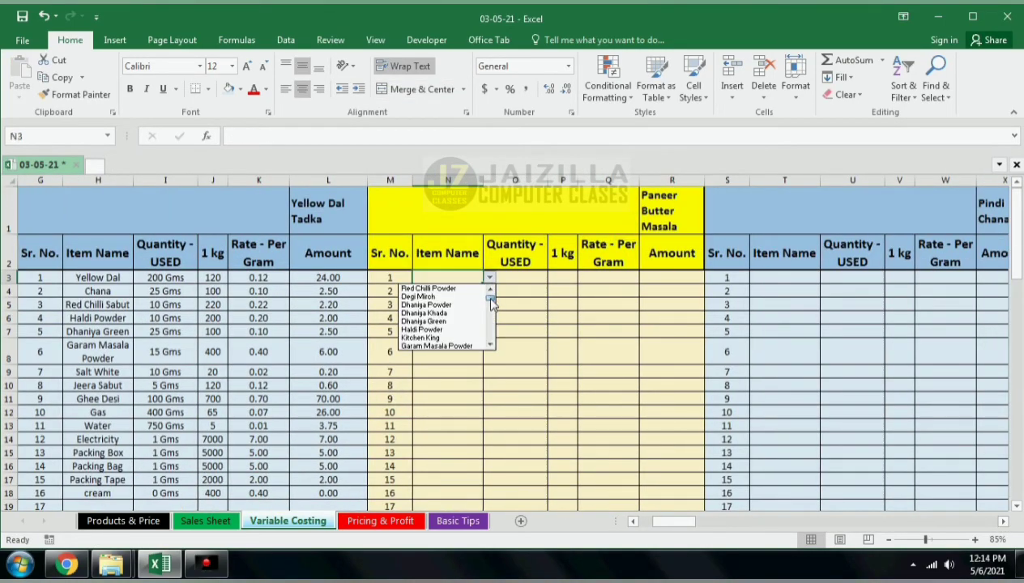
left_click(491, 346)
left_click(491, 346)
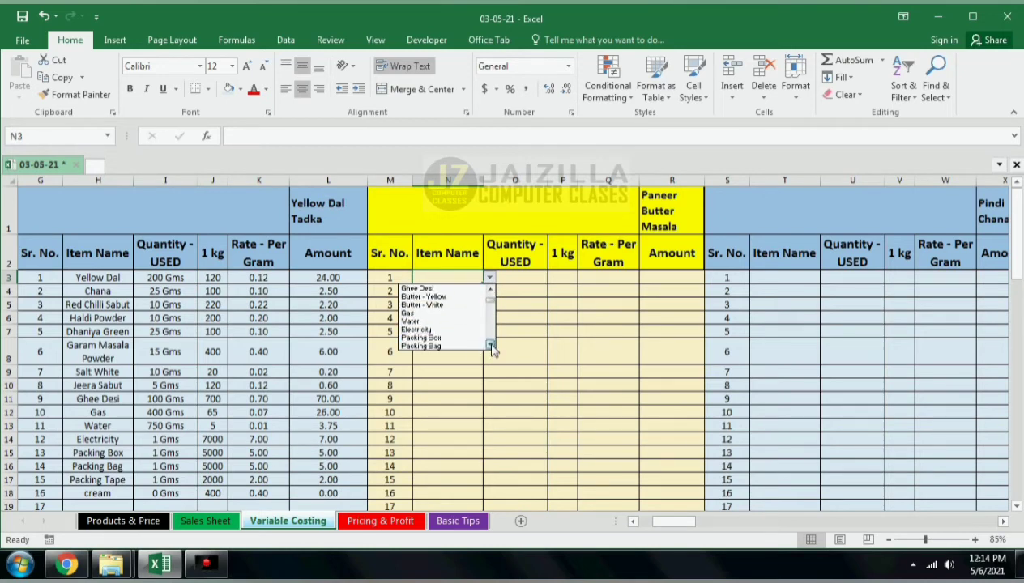
left_click(448, 332)
left_click(467, 292)
left_click(489, 290)
left_click(490, 359)
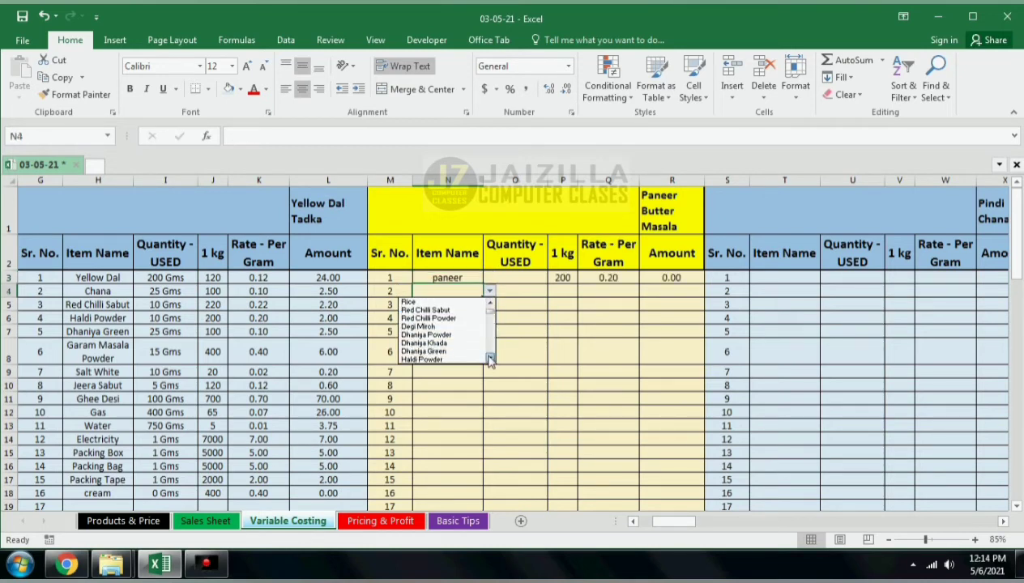
left_click(490, 359)
left_click(445, 355)
Step: Choose Kasoori Methi as the third item of the Paneer Butter Masala table
left_click(478, 303)
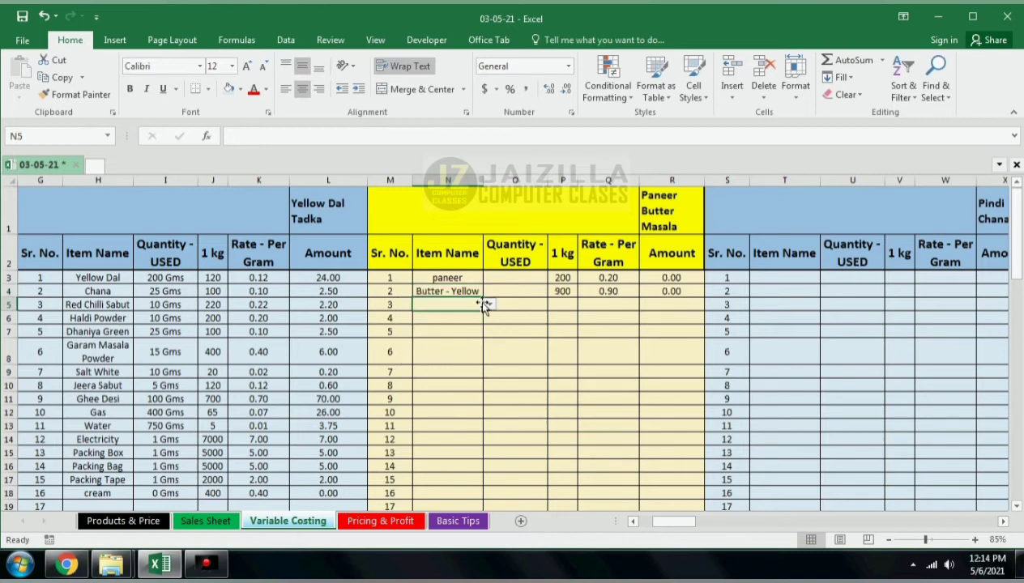
left_click(490, 305)
left_click(490, 329)
left_click_drag(493, 328, 492, 327)
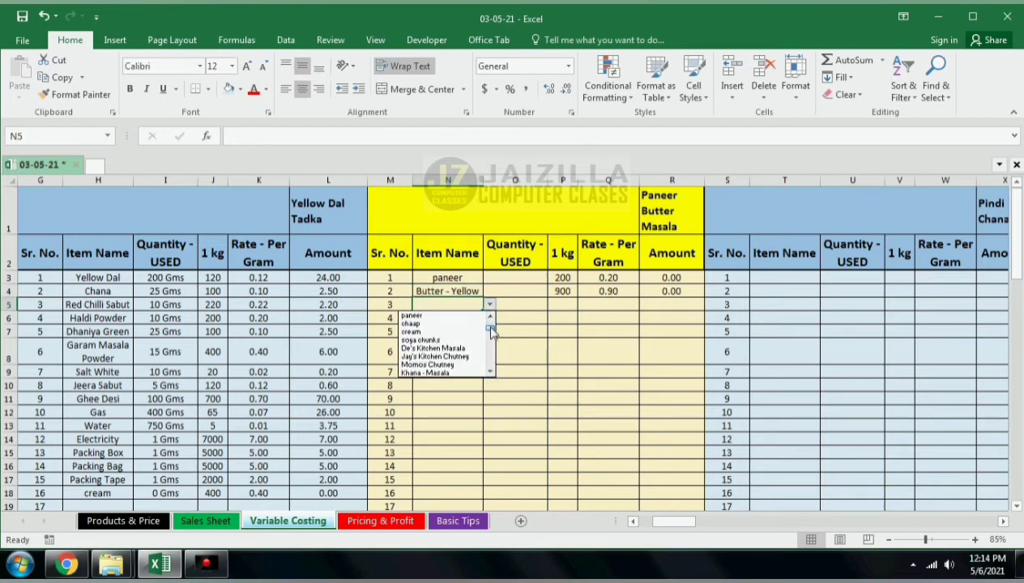
left_click(490, 371)
left_click(451, 358)
left_click(470, 317)
Step: Scroll through the item choices available for the table's fourth row
left_click(489, 318)
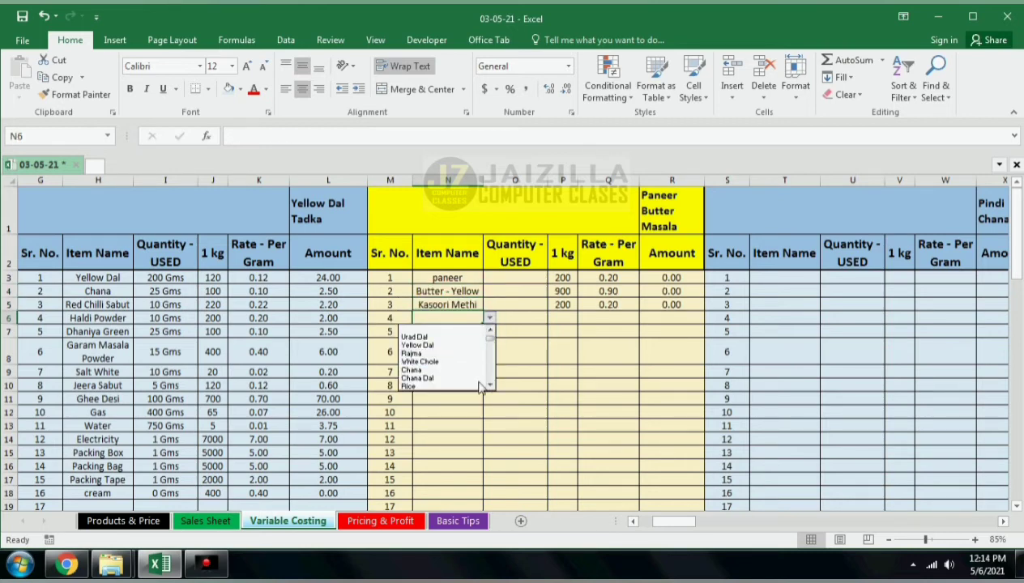
left_click(489, 387)
left_click(490, 387)
left_click_drag(490, 387, 489, 388)
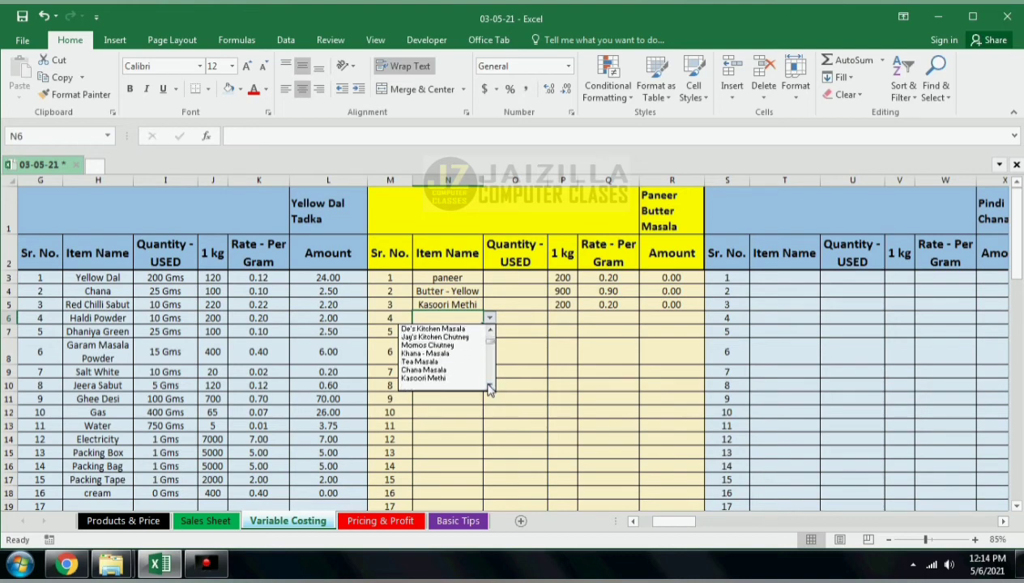
left_click(549, 355)
Step: Add Onion, Tomato, Potato, Ginger, Galric and Green Chilli to the Products & Price item list in rows 52–57
left_click(204, 521)
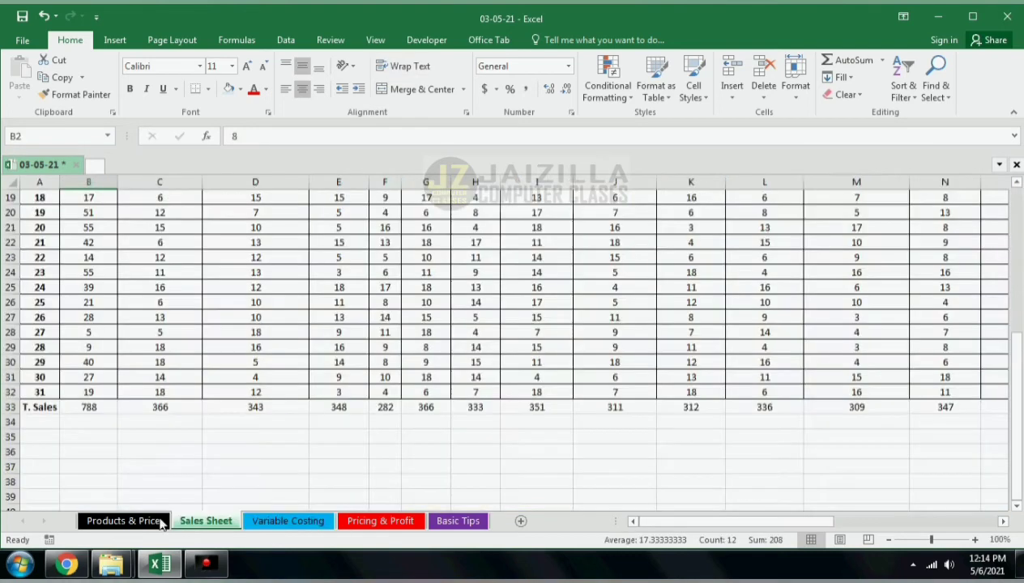
left_click(123, 521)
scroll(89, 401, "down", 16)
scroll(85, 389, "up", 3)
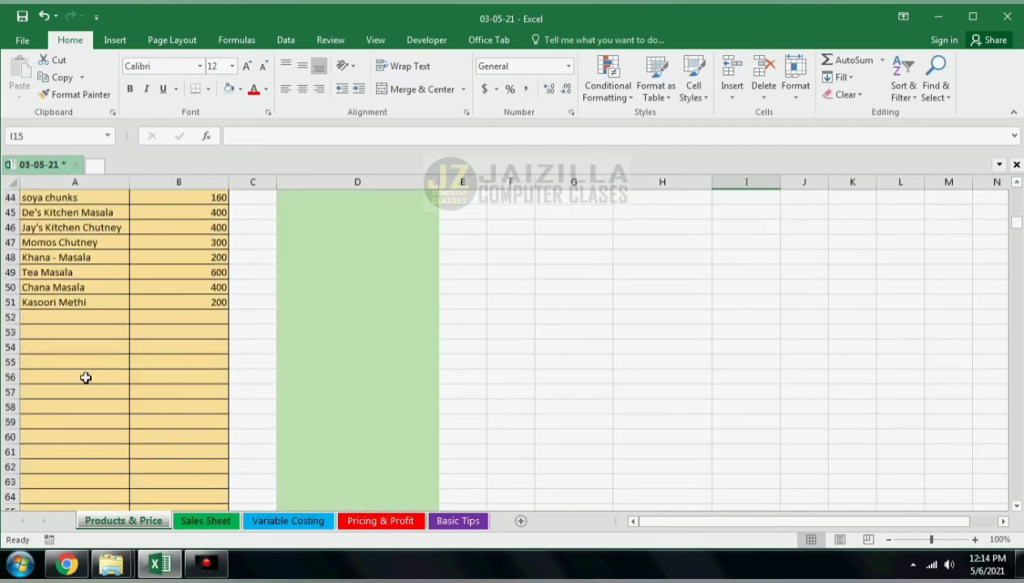
left_click(68, 363)
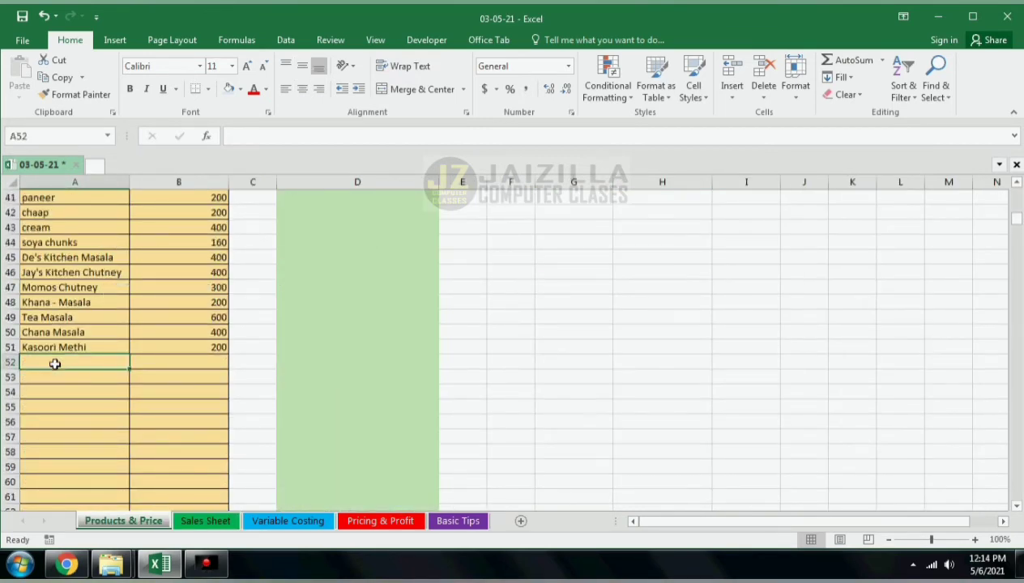
type("Onion")
key("Return")
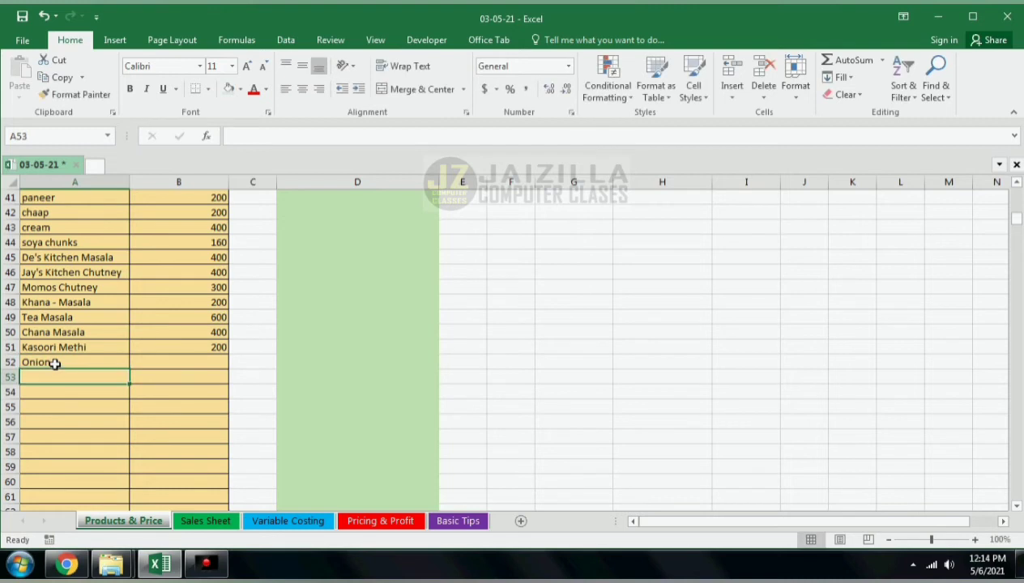
type("Tomato")
key("Return")
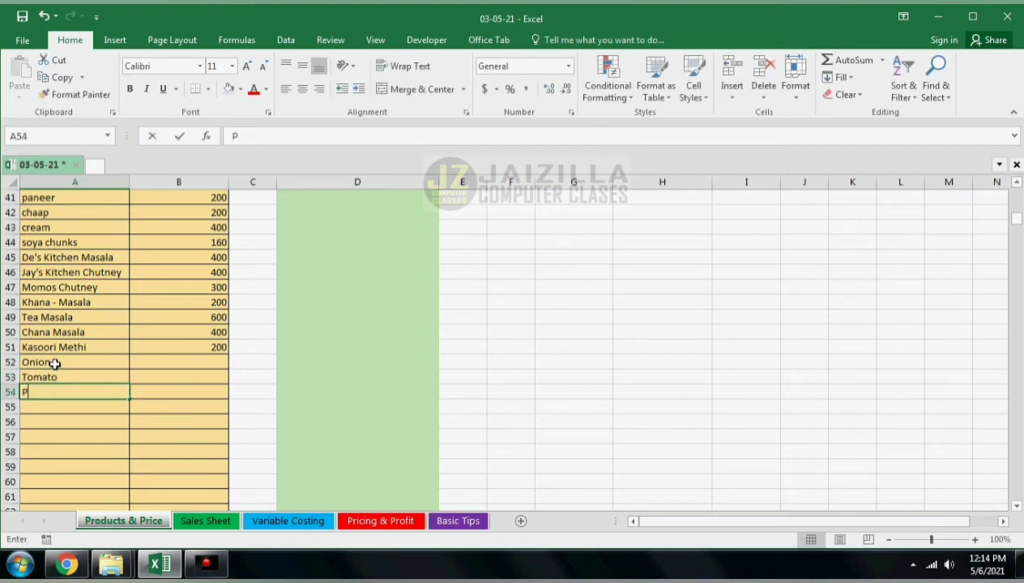
type("Potato")
key("Return")
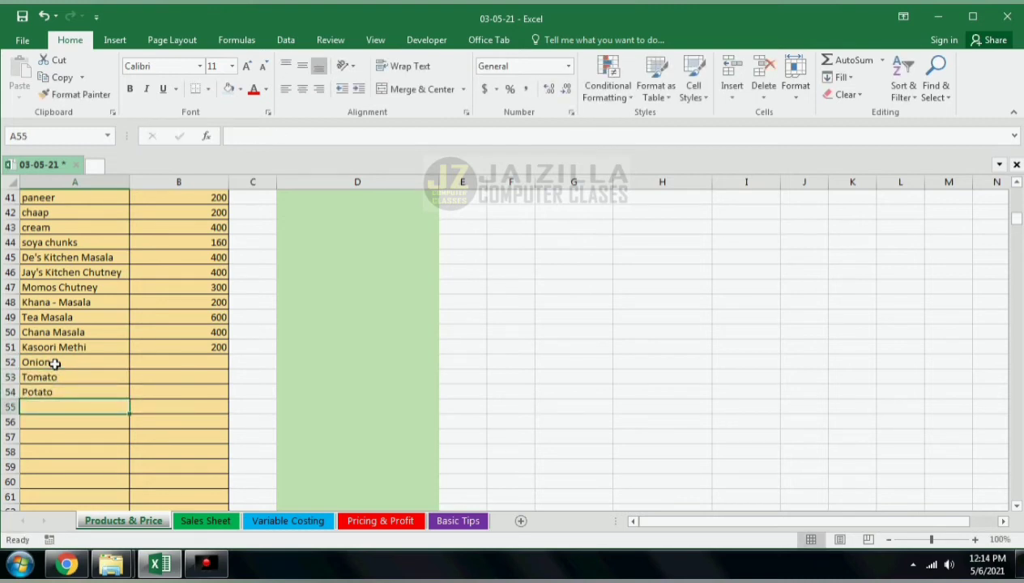
type("Ginger")
key("Return")
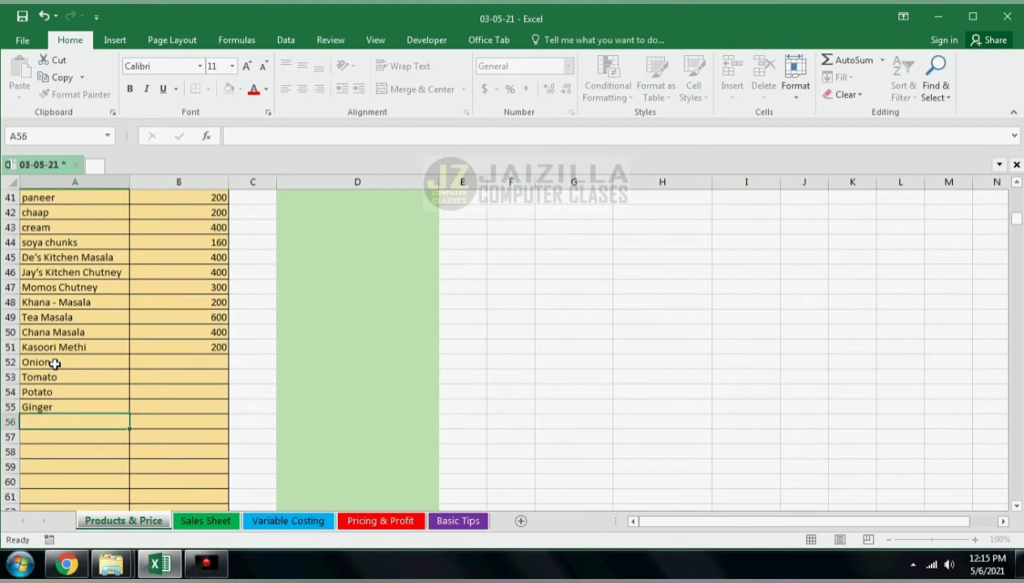
type("Galric")
key("Return")
type("Green Chill")
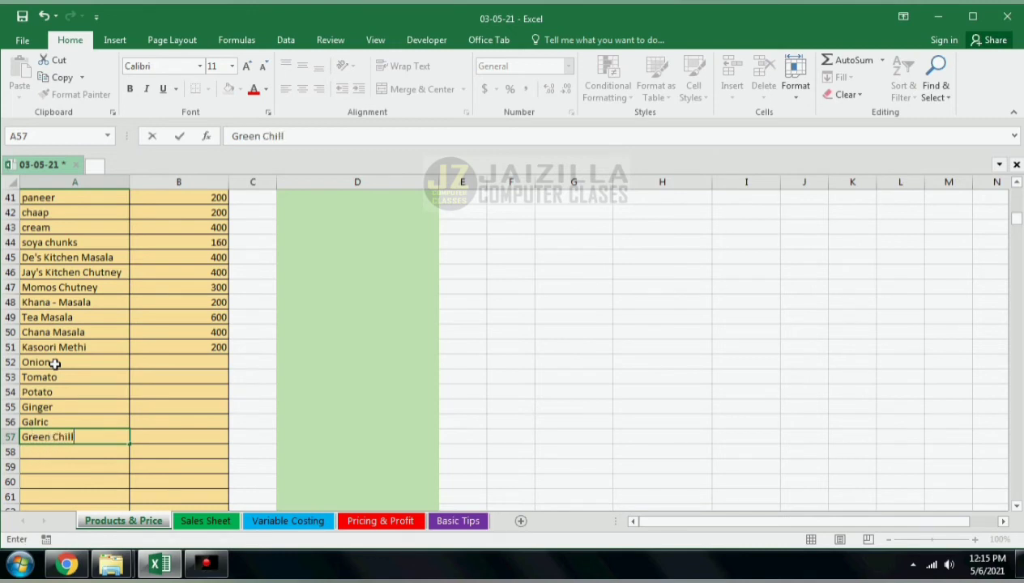
key("Return")
Step: Enter prices of 60, 30, 30, 80, 80 and 100 for those six new items
key("Up")
key("Up")
key("Up")
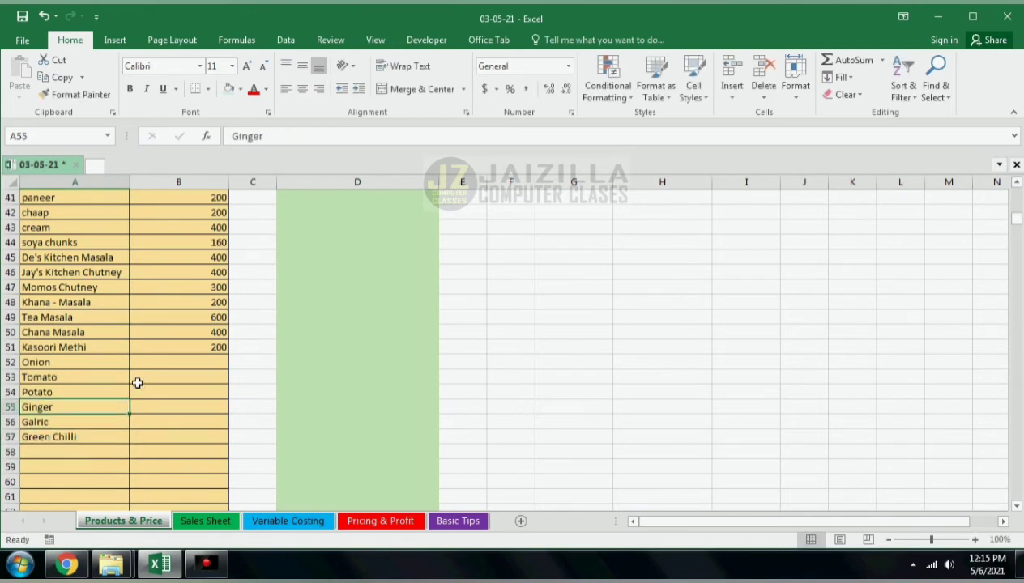
left_click(163, 360)
type("60")
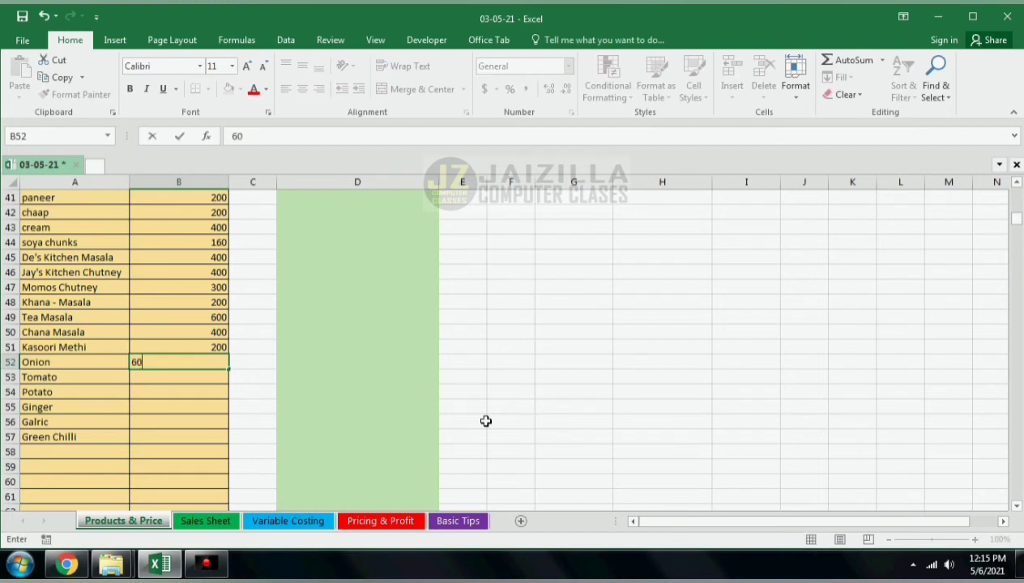
key("Return")
type("30")
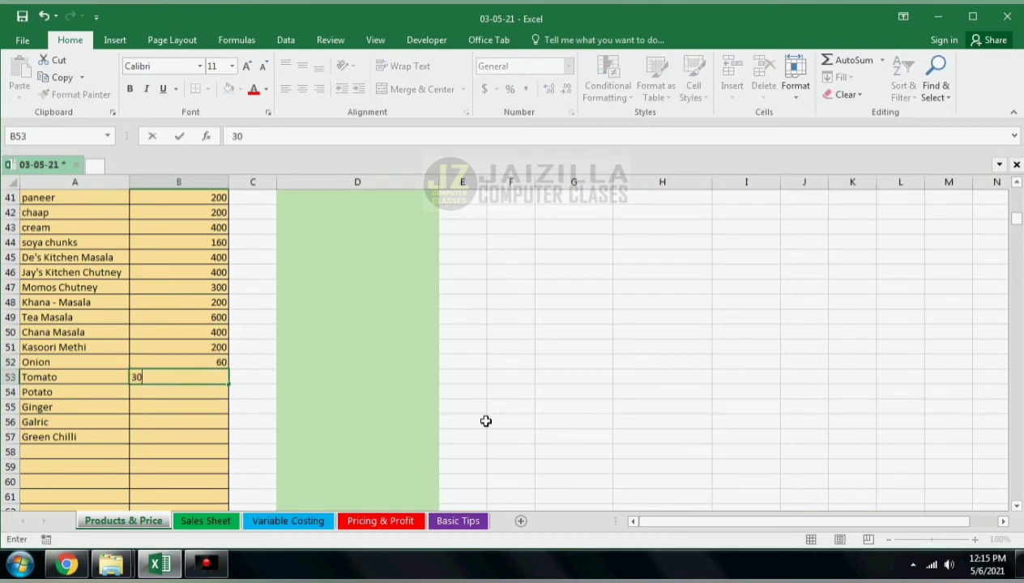
key("Return")
type("30")
key("Return")
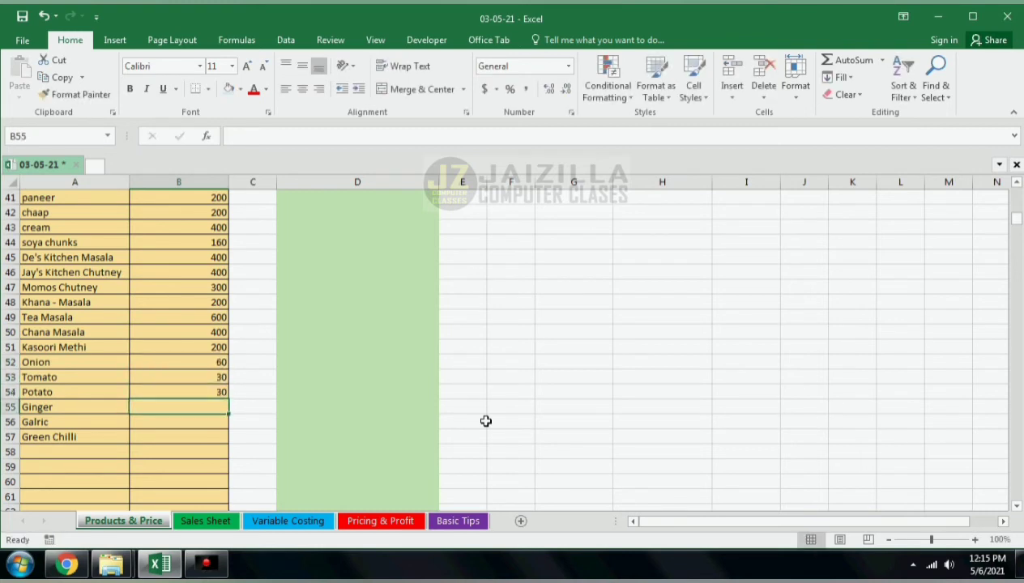
type("8")
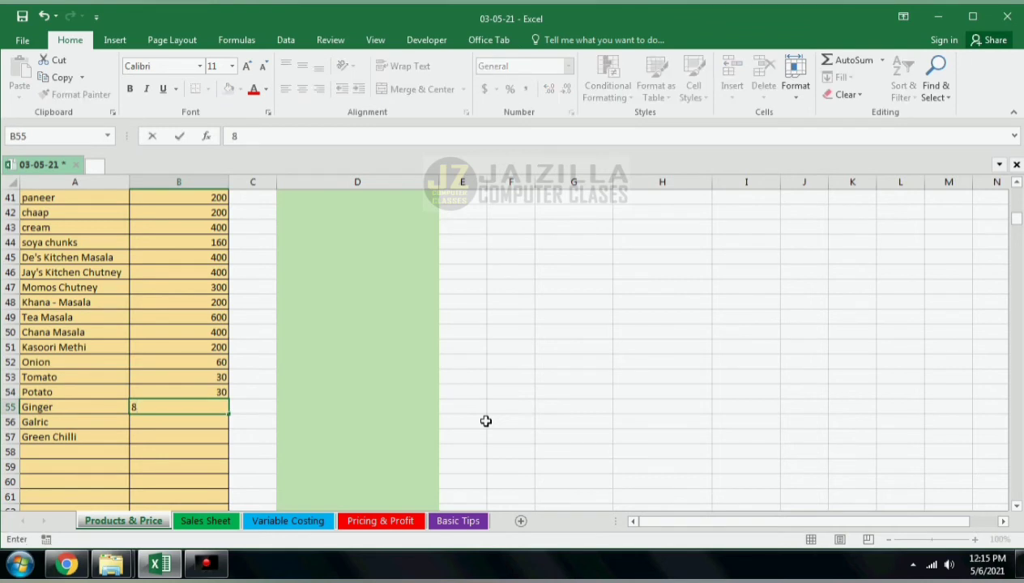
type("0")
key("Return")
type("80")
key("Return")
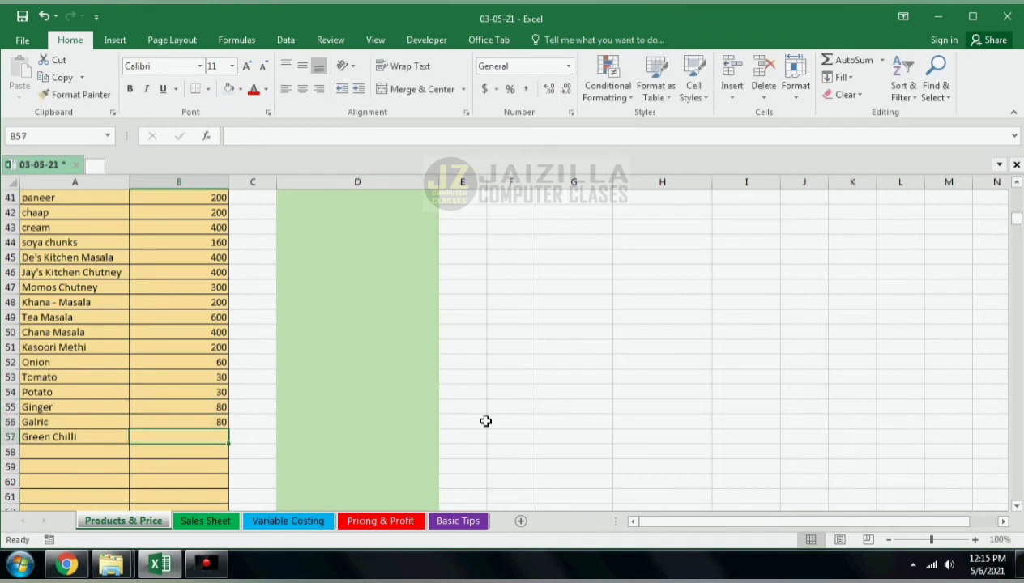
type("100")
key("Return")
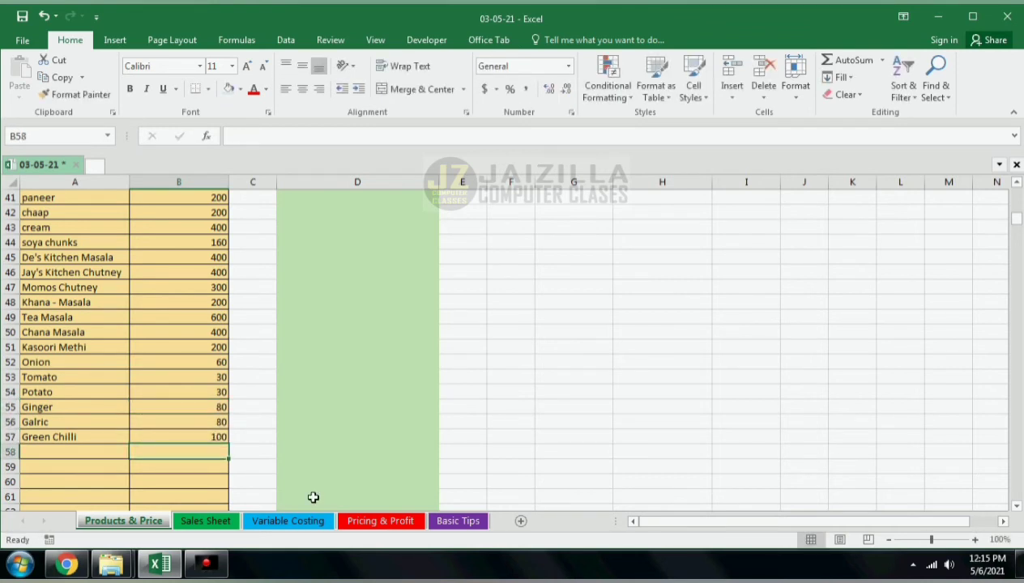
Step: Choose Onion and Tomato as the fourth and fifth items of the Paneer Butter Masala table
left_click(348, 524)
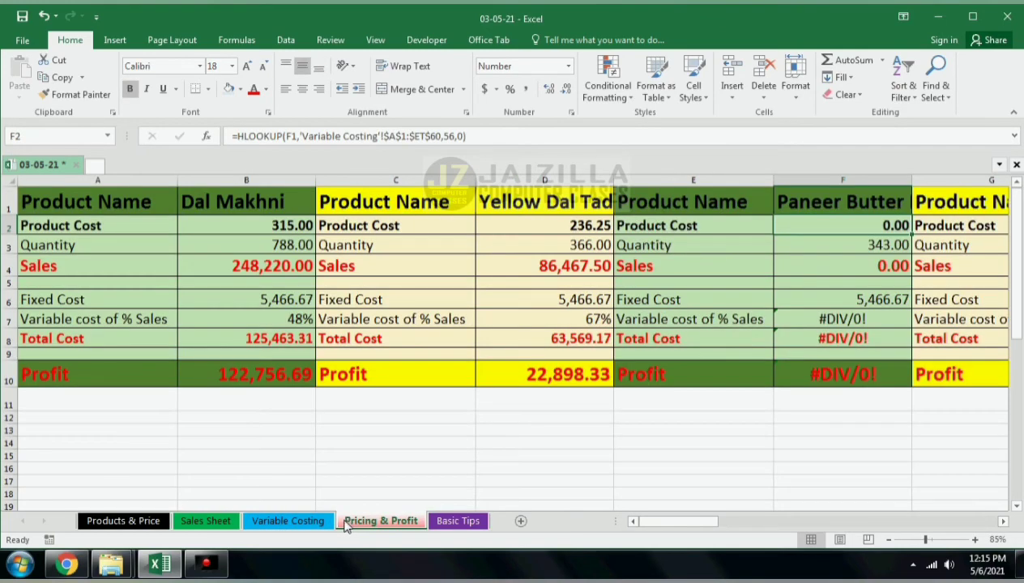
left_click(308, 522)
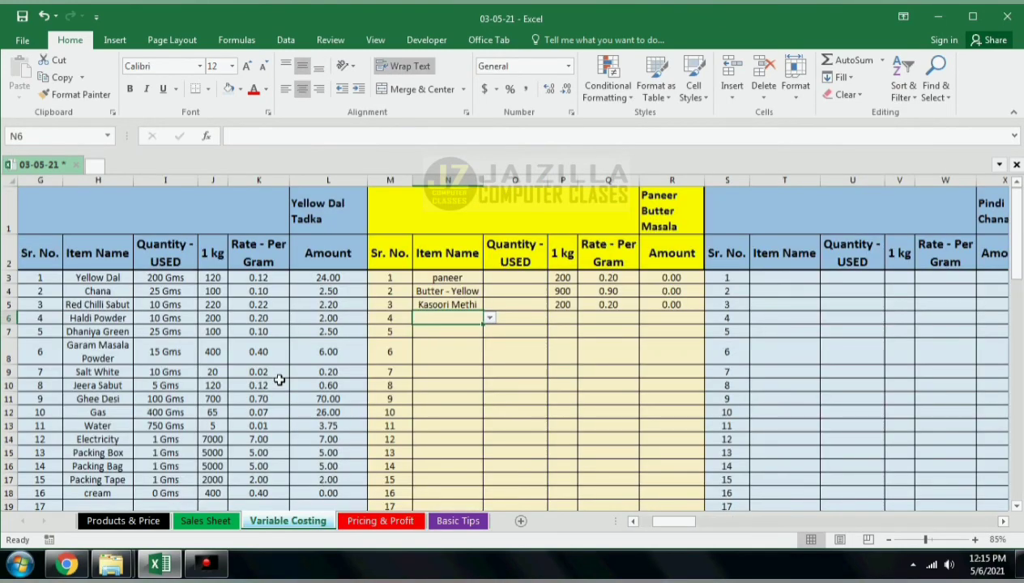
left_click(489, 319)
left_click_drag(491, 340, 491, 339)
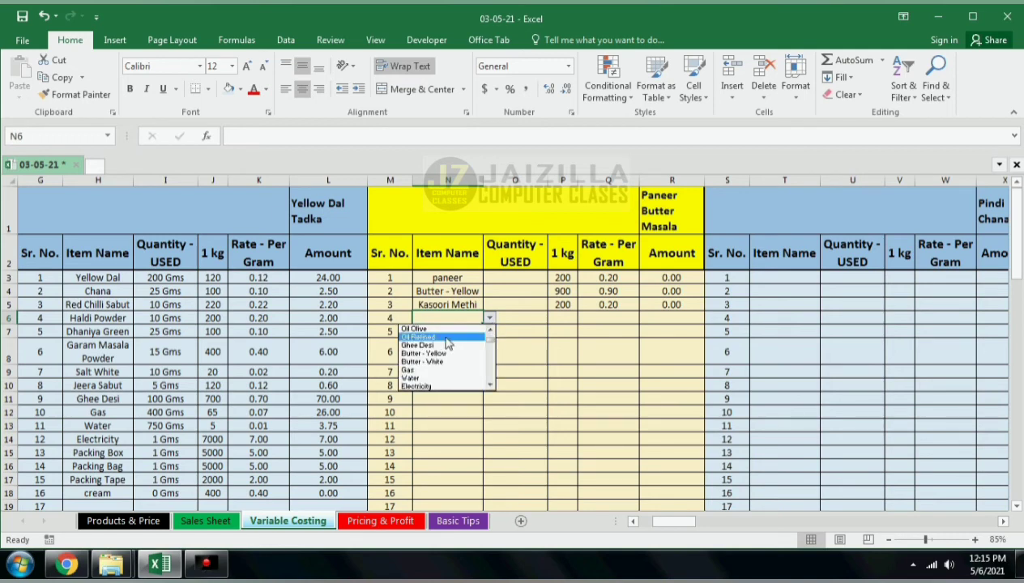
left_click_drag(490, 387, 490, 387)
left_click(452, 381)
left_click(468, 331)
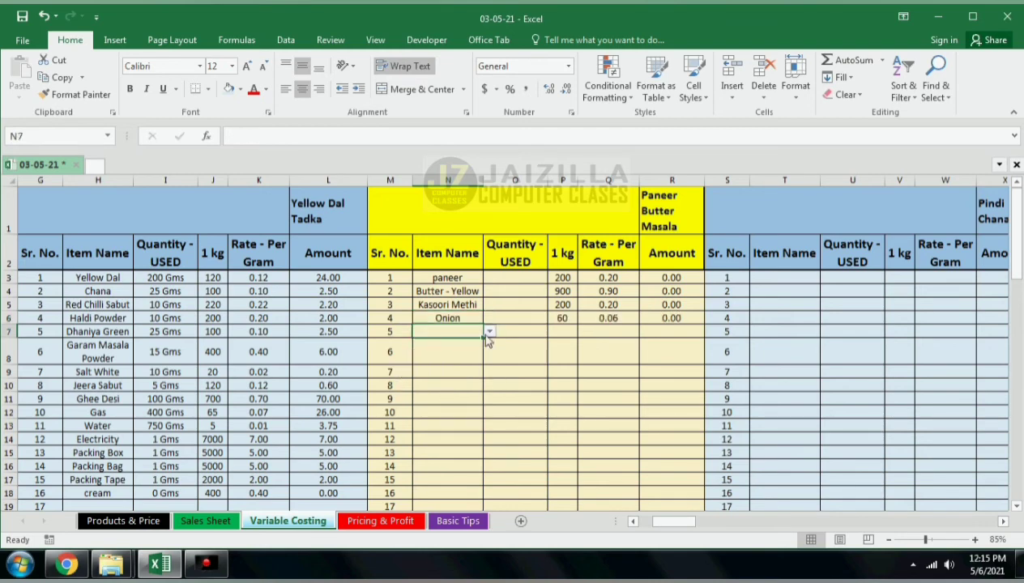
left_click(489, 332)
left_click(490, 399)
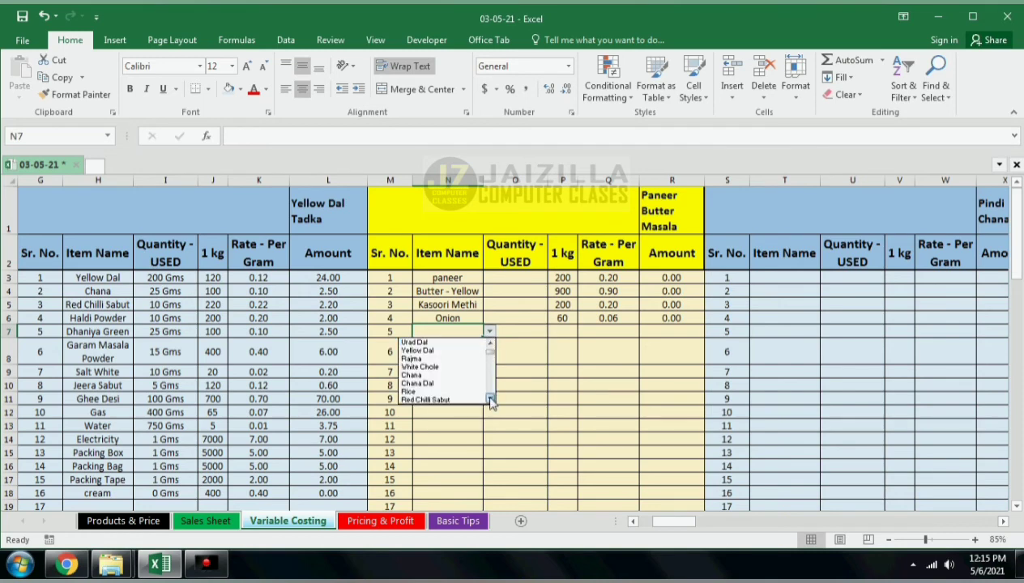
left_click_drag(491, 357, 490, 355)
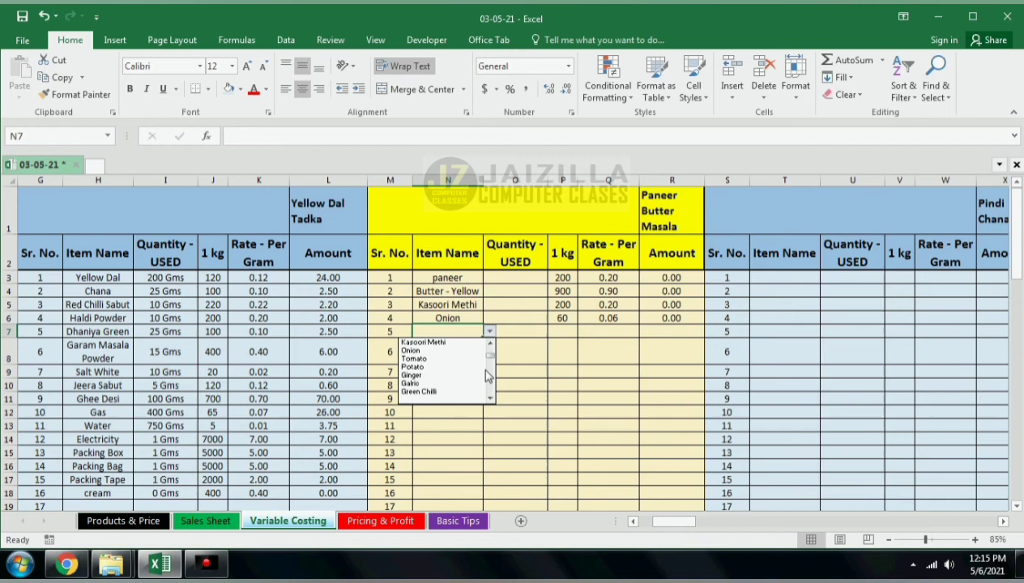
left_click(437, 361)
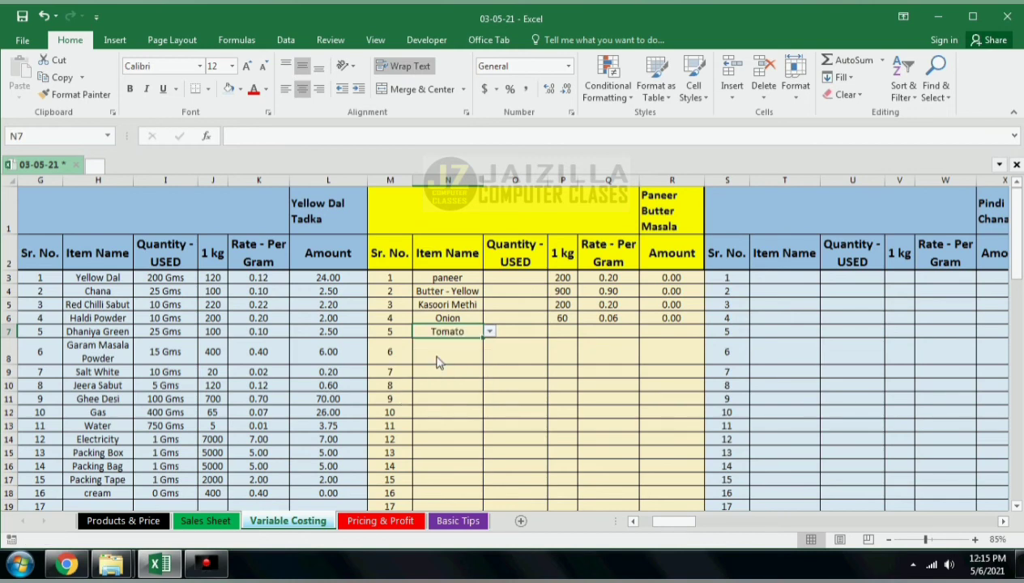
Step: Choose Ginger as the sixth item of the Paneer Butter Masala table
left_click(465, 353)
left_click(490, 358)
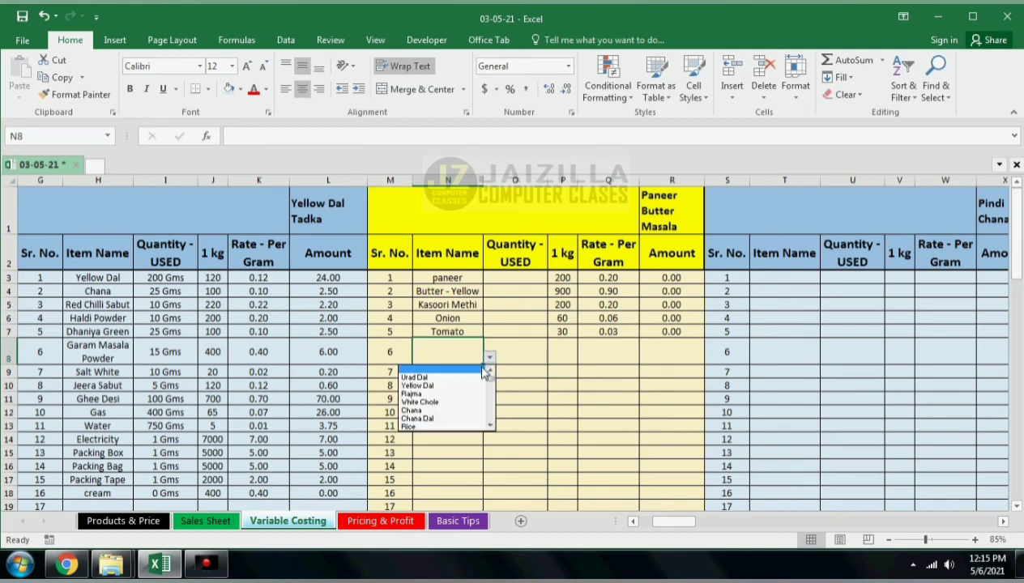
left_click(490, 426)
scroll(491, 425, "down", 2)
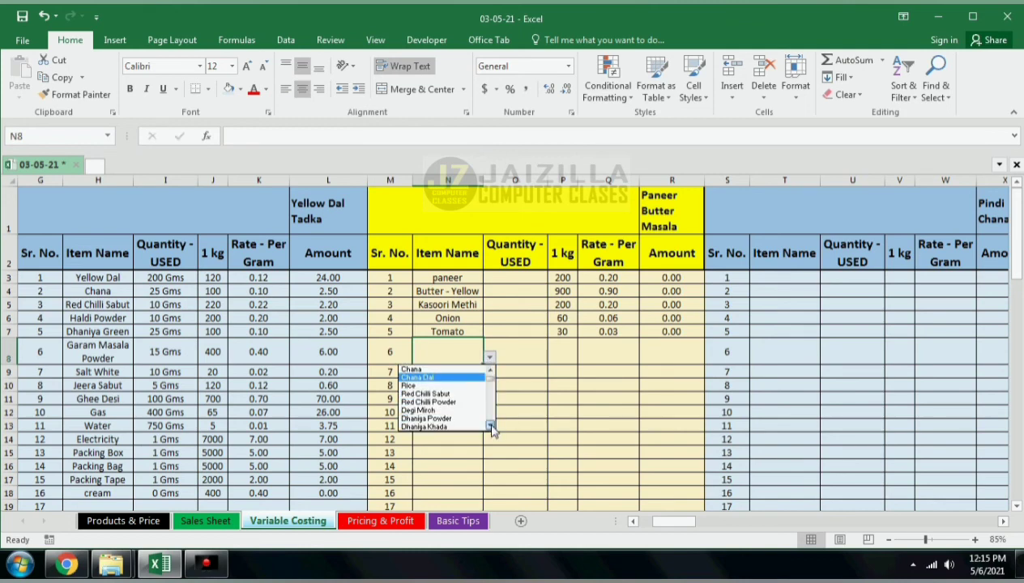
left_click_drag(491, 385, 493, 391)
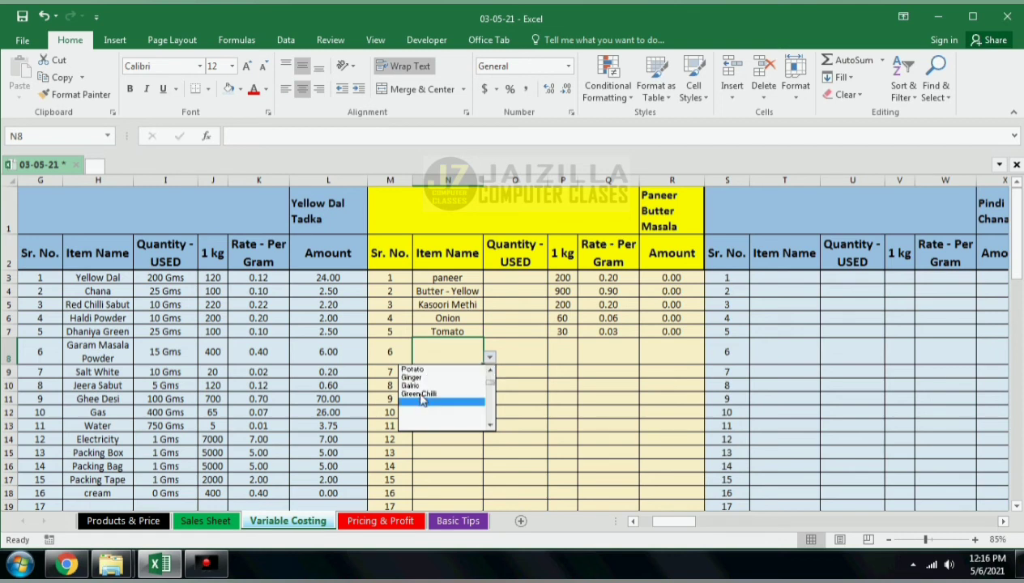
left_click(413, 377)
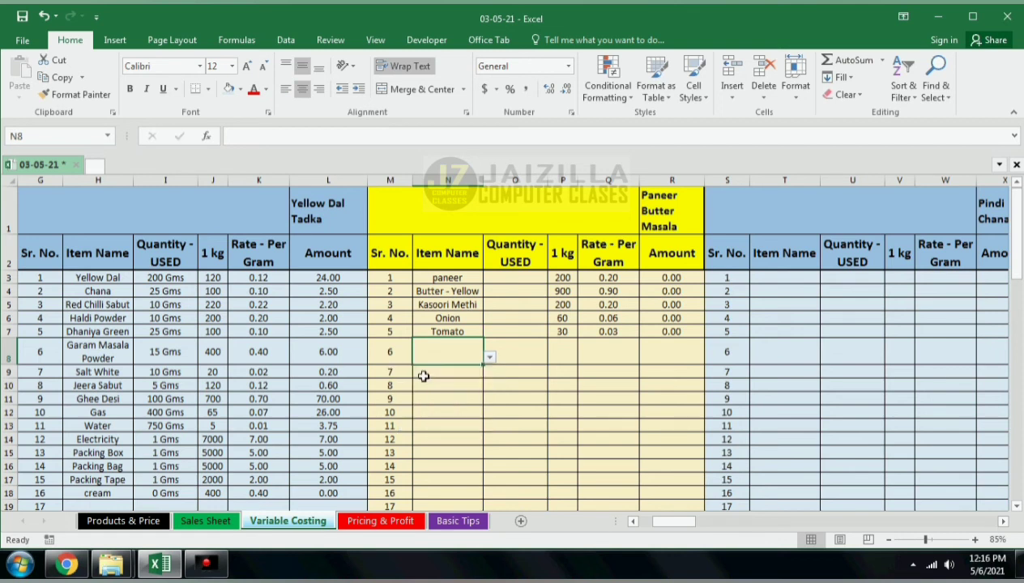
key("Return")
Step: Enter quantities used of 250, 50, 25, 50, 50 and 10 grams for the six Paneer Butter Masala items
left_click(511, 281)
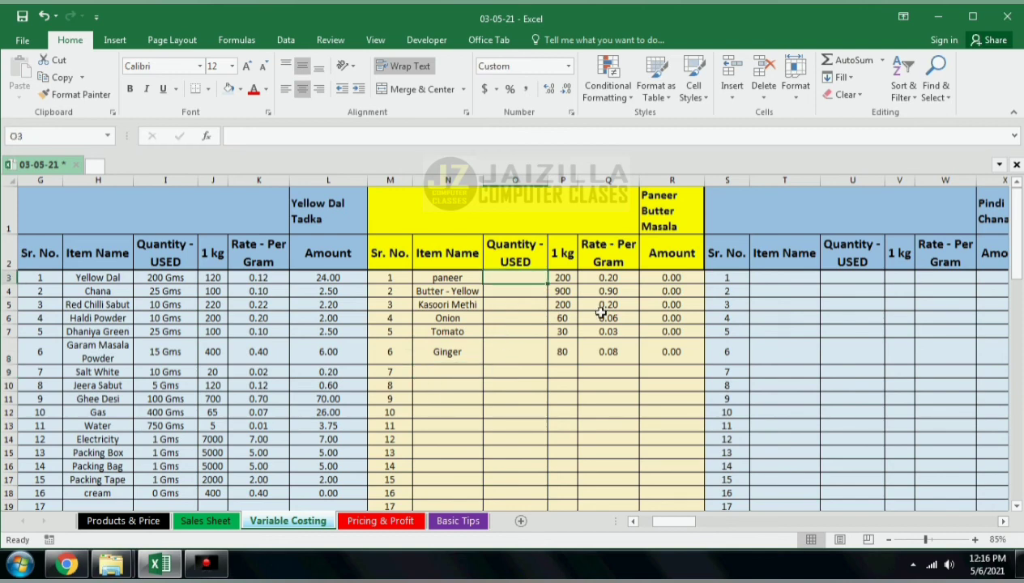
type("250")
key("Return")
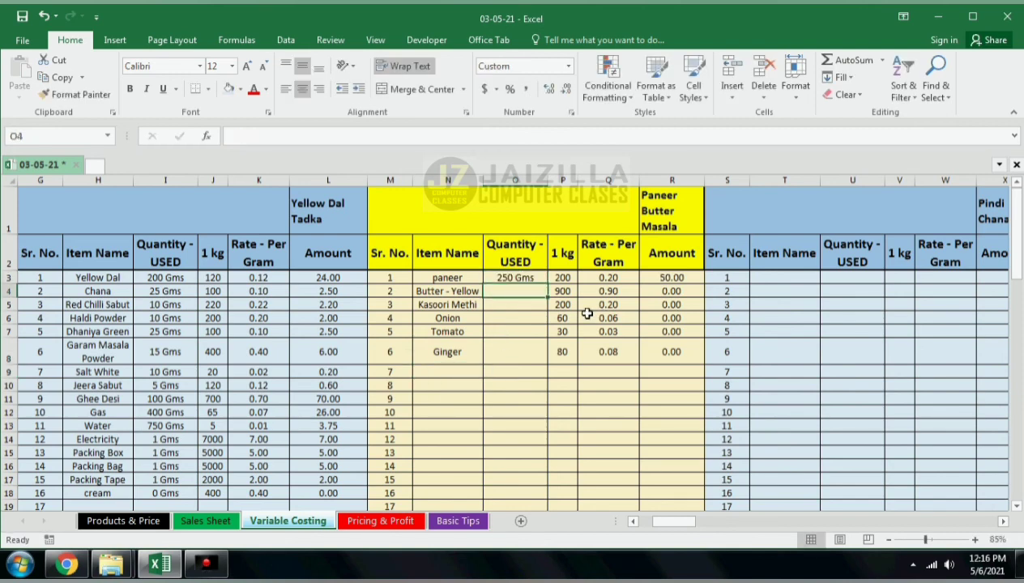
type("50")
key("Return")
type("2")
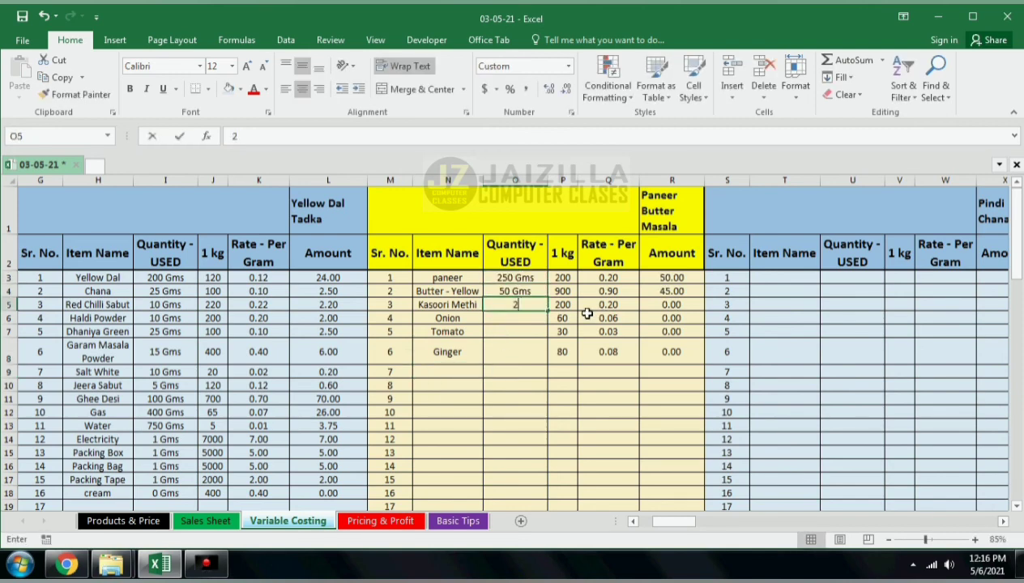
type("5")
key("Return")
type("50")
key("Return")
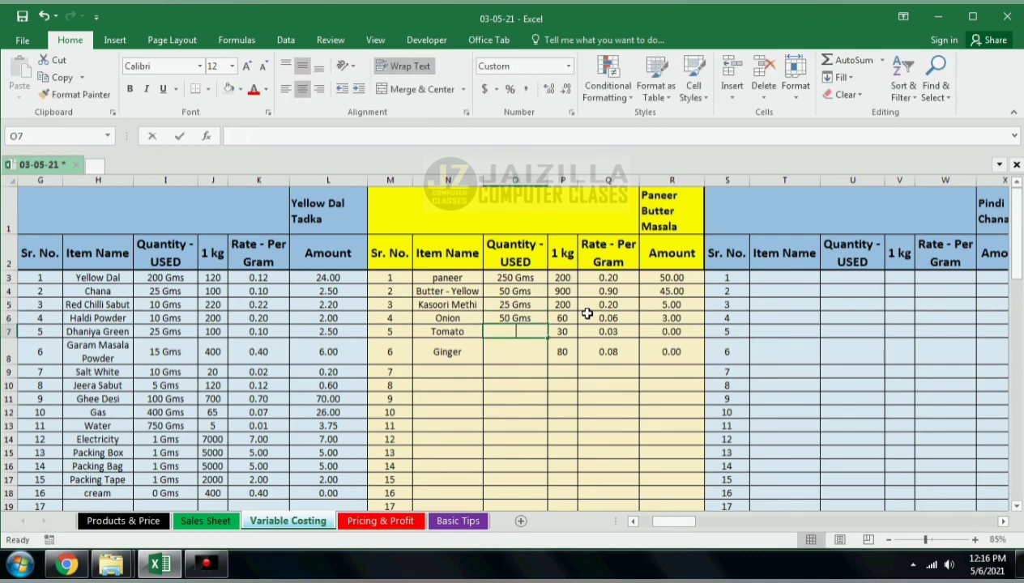
type("50")
key("Return")
type("5")
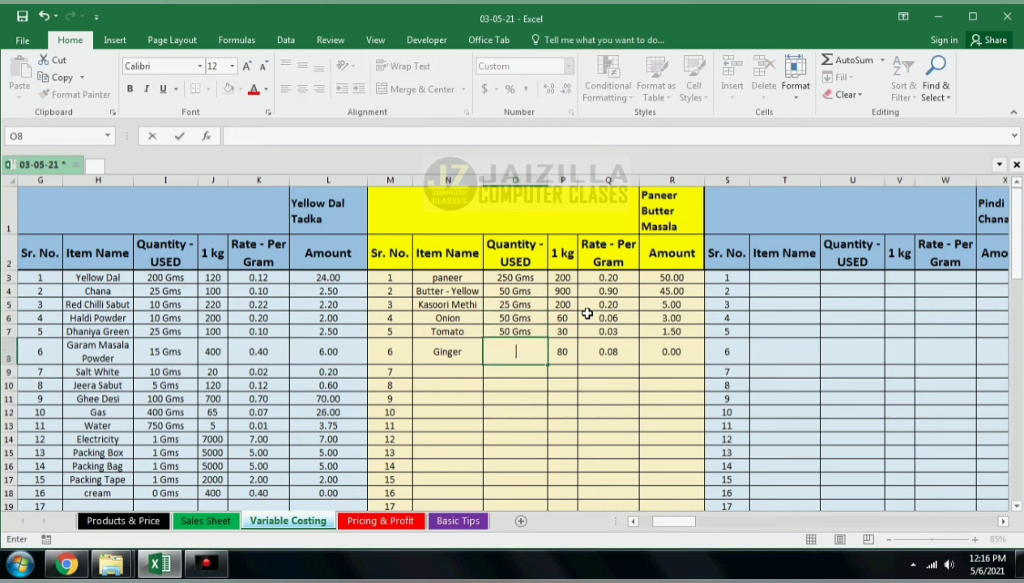
type("10")
key("Return")
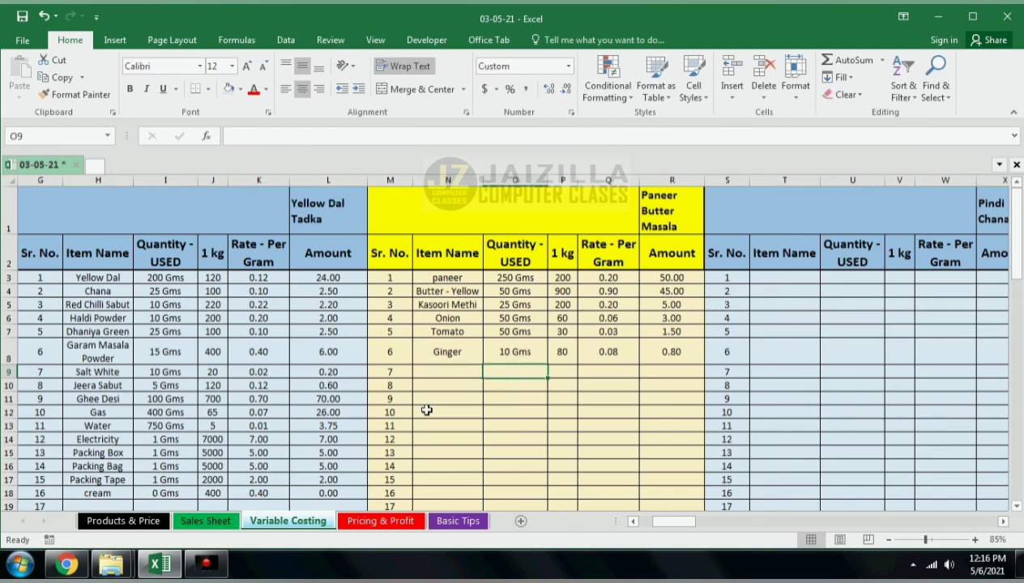
Step: Set the Paneer Butter Masala MRP without tax to 325, then review its profit on the Pricing & Profit sheet
left_click(378, 521)
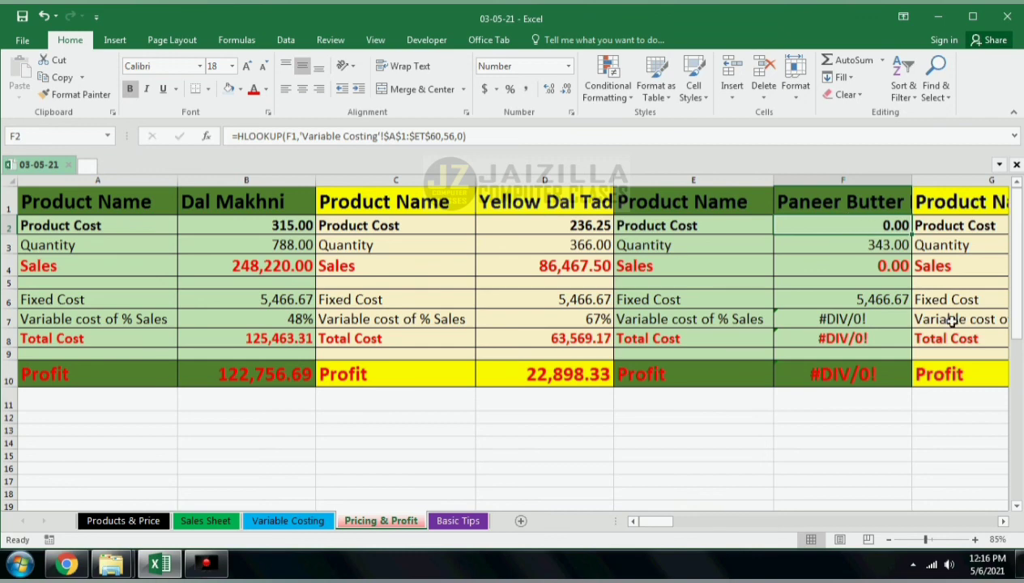
left_click(312, 521)
scroll(689, 413, "down", 12)
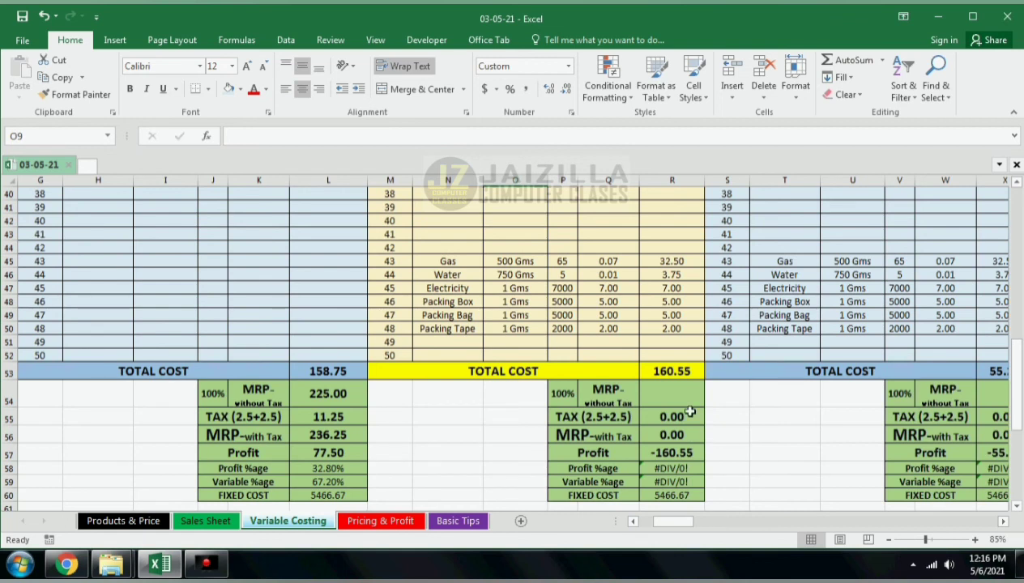
left_click(679, 394)
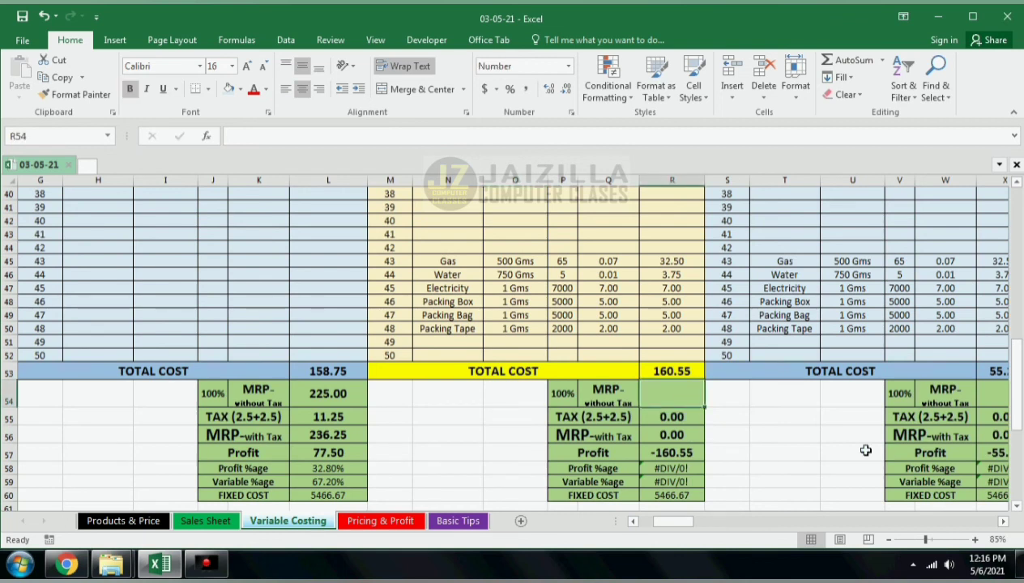
type("325")
key("Return")
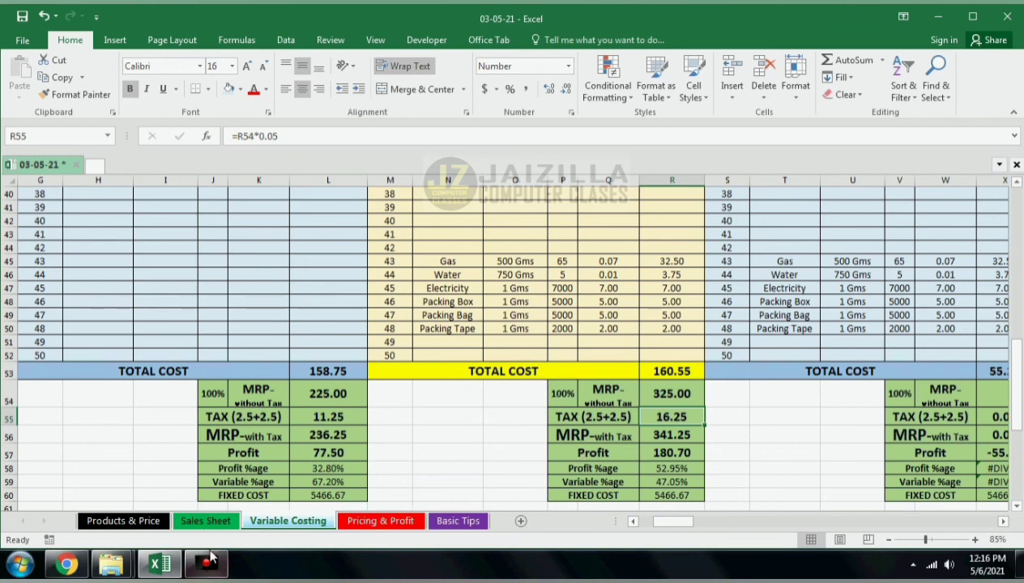
left_click(374, 522)
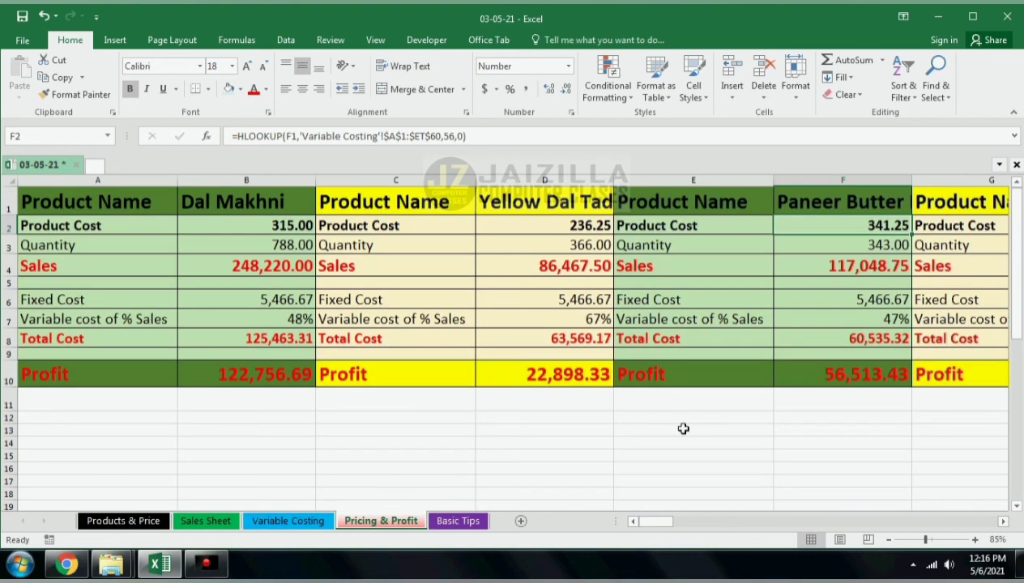